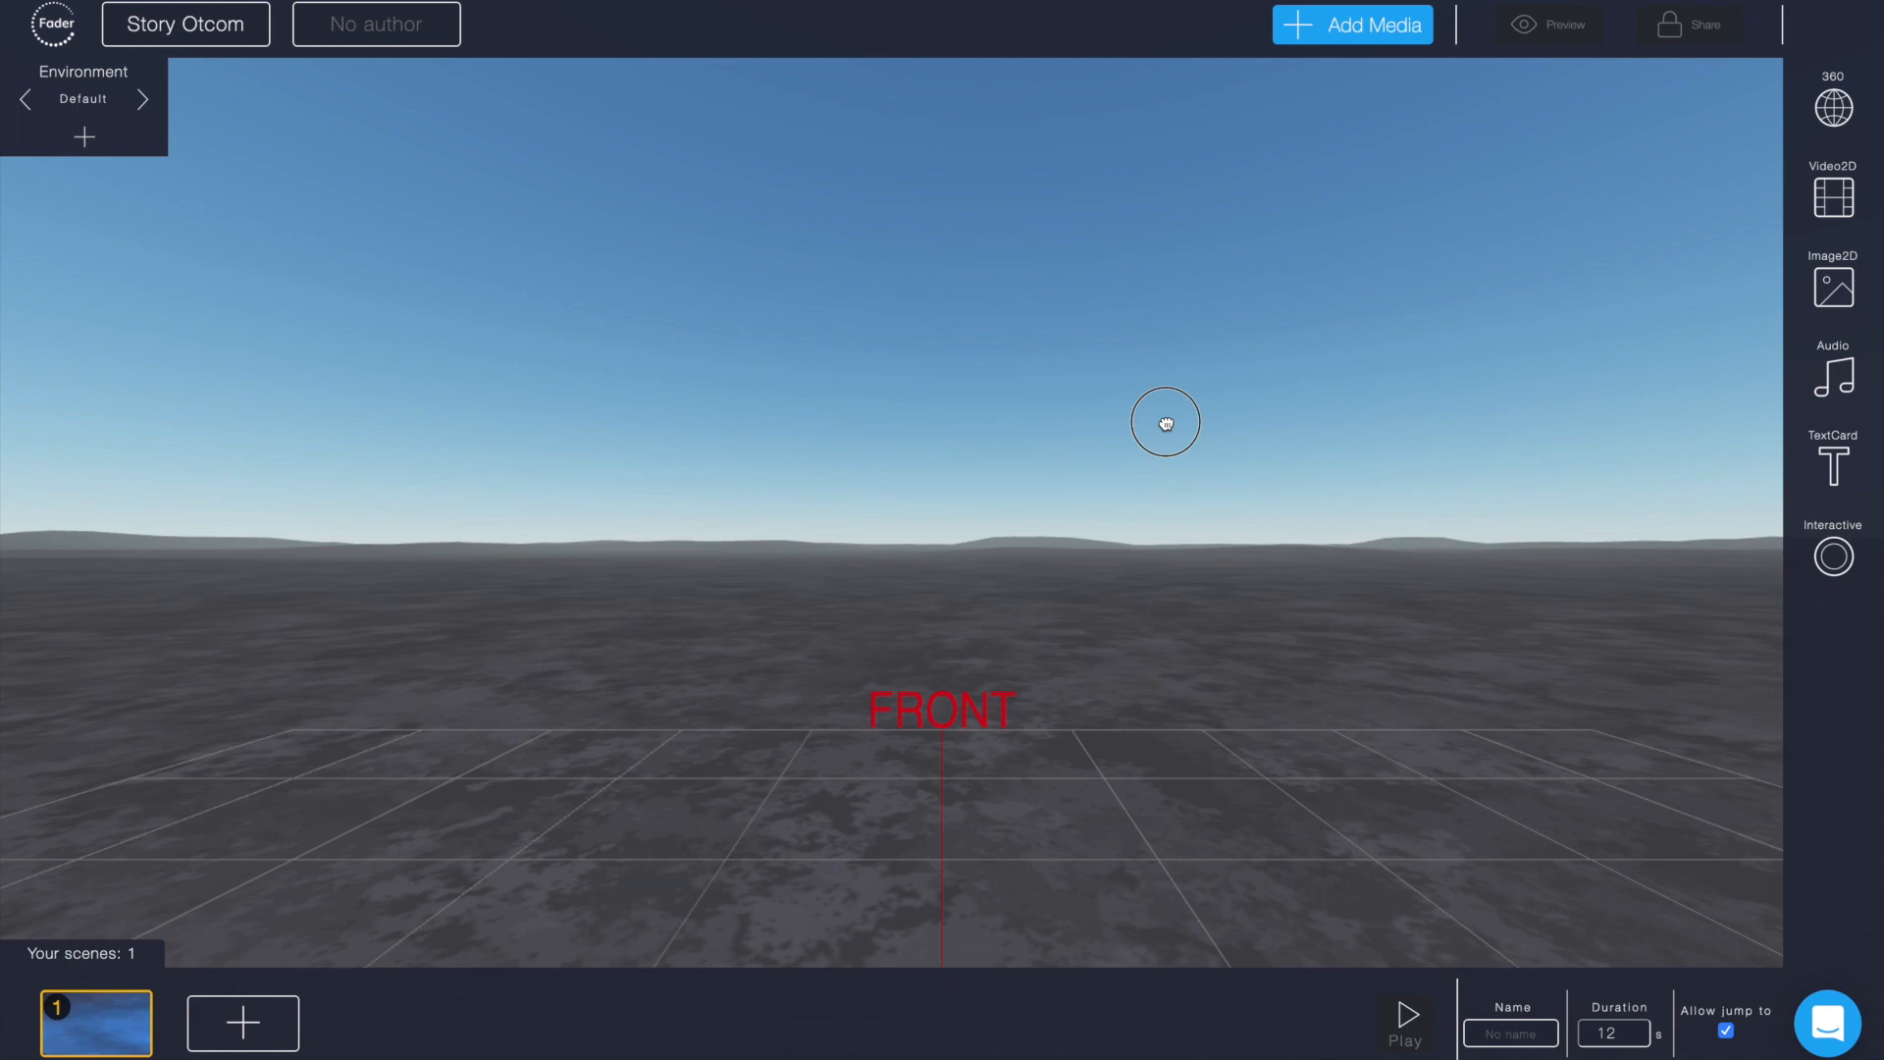
{"action": "left_click_drag", "start_coordinate": [1166, 423], "coordinate": [1137, 444]}
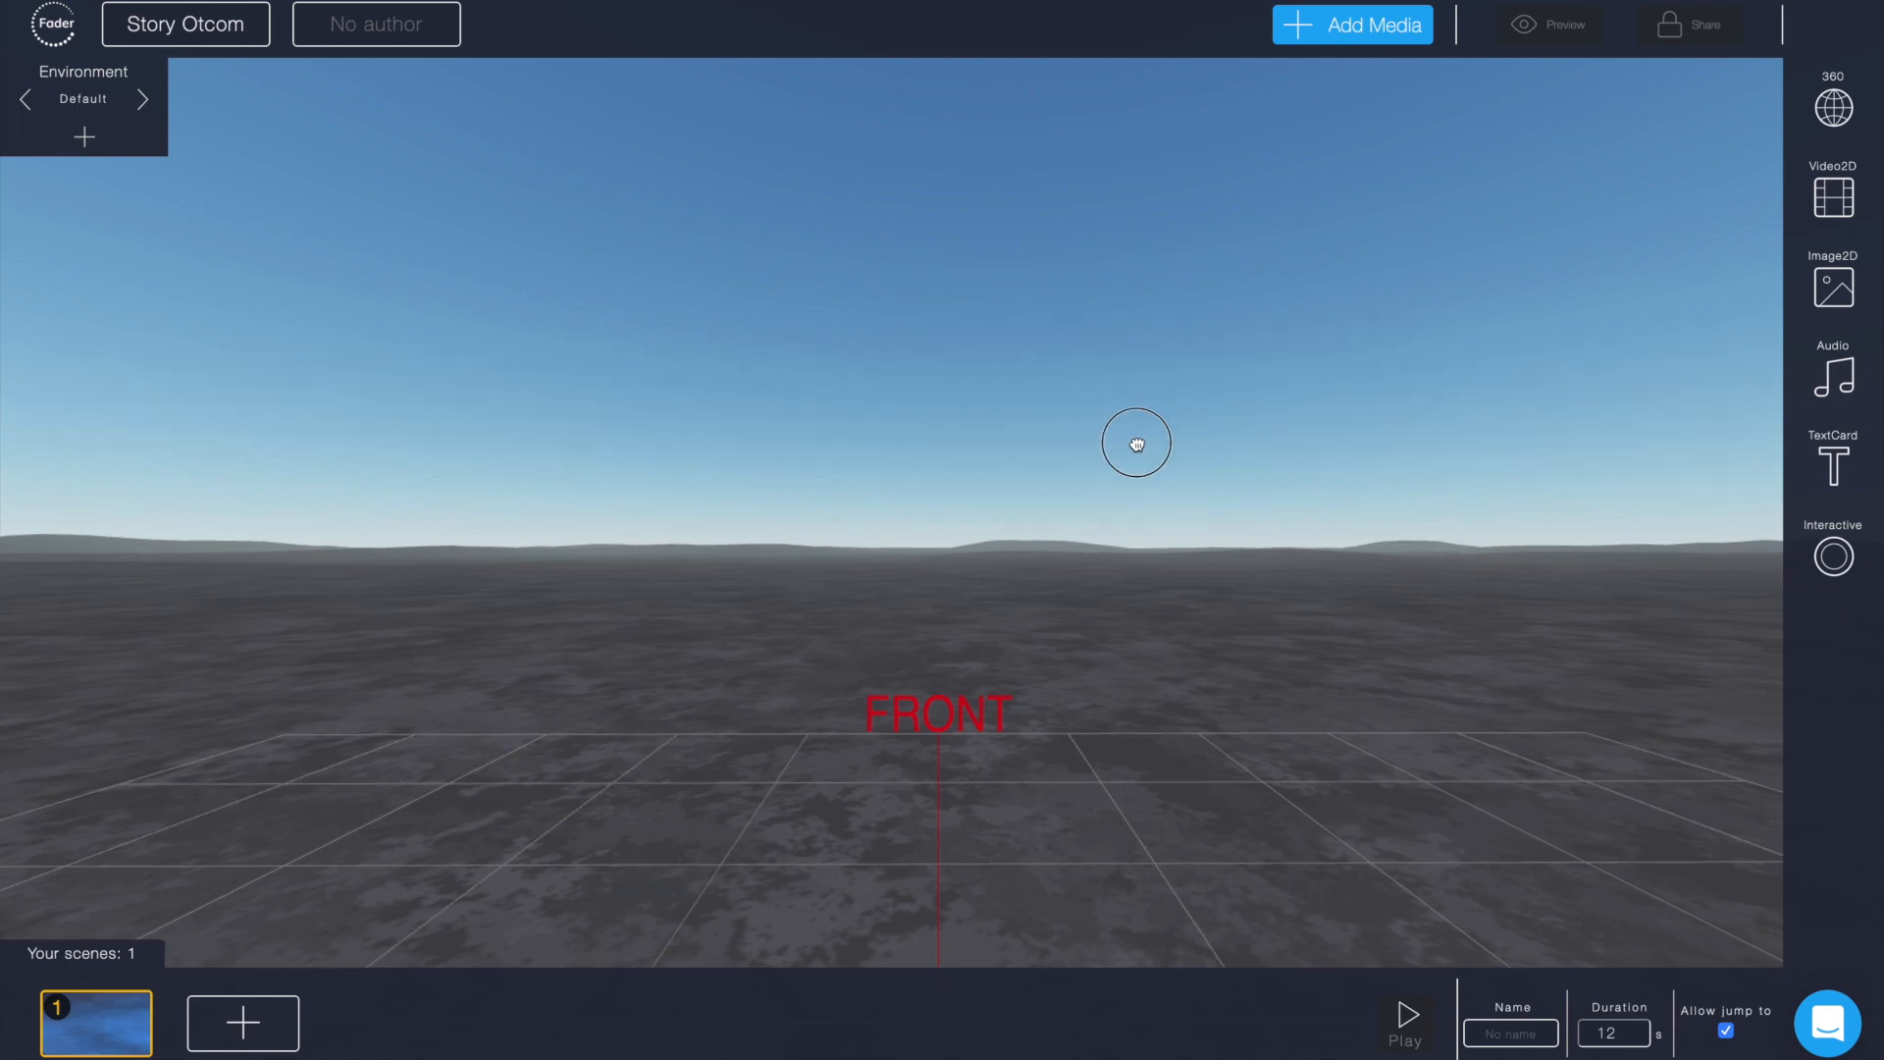
{"action": "left_click_drag", "start_coordinate": [1136, 444], "coordinate": [956, 449]}
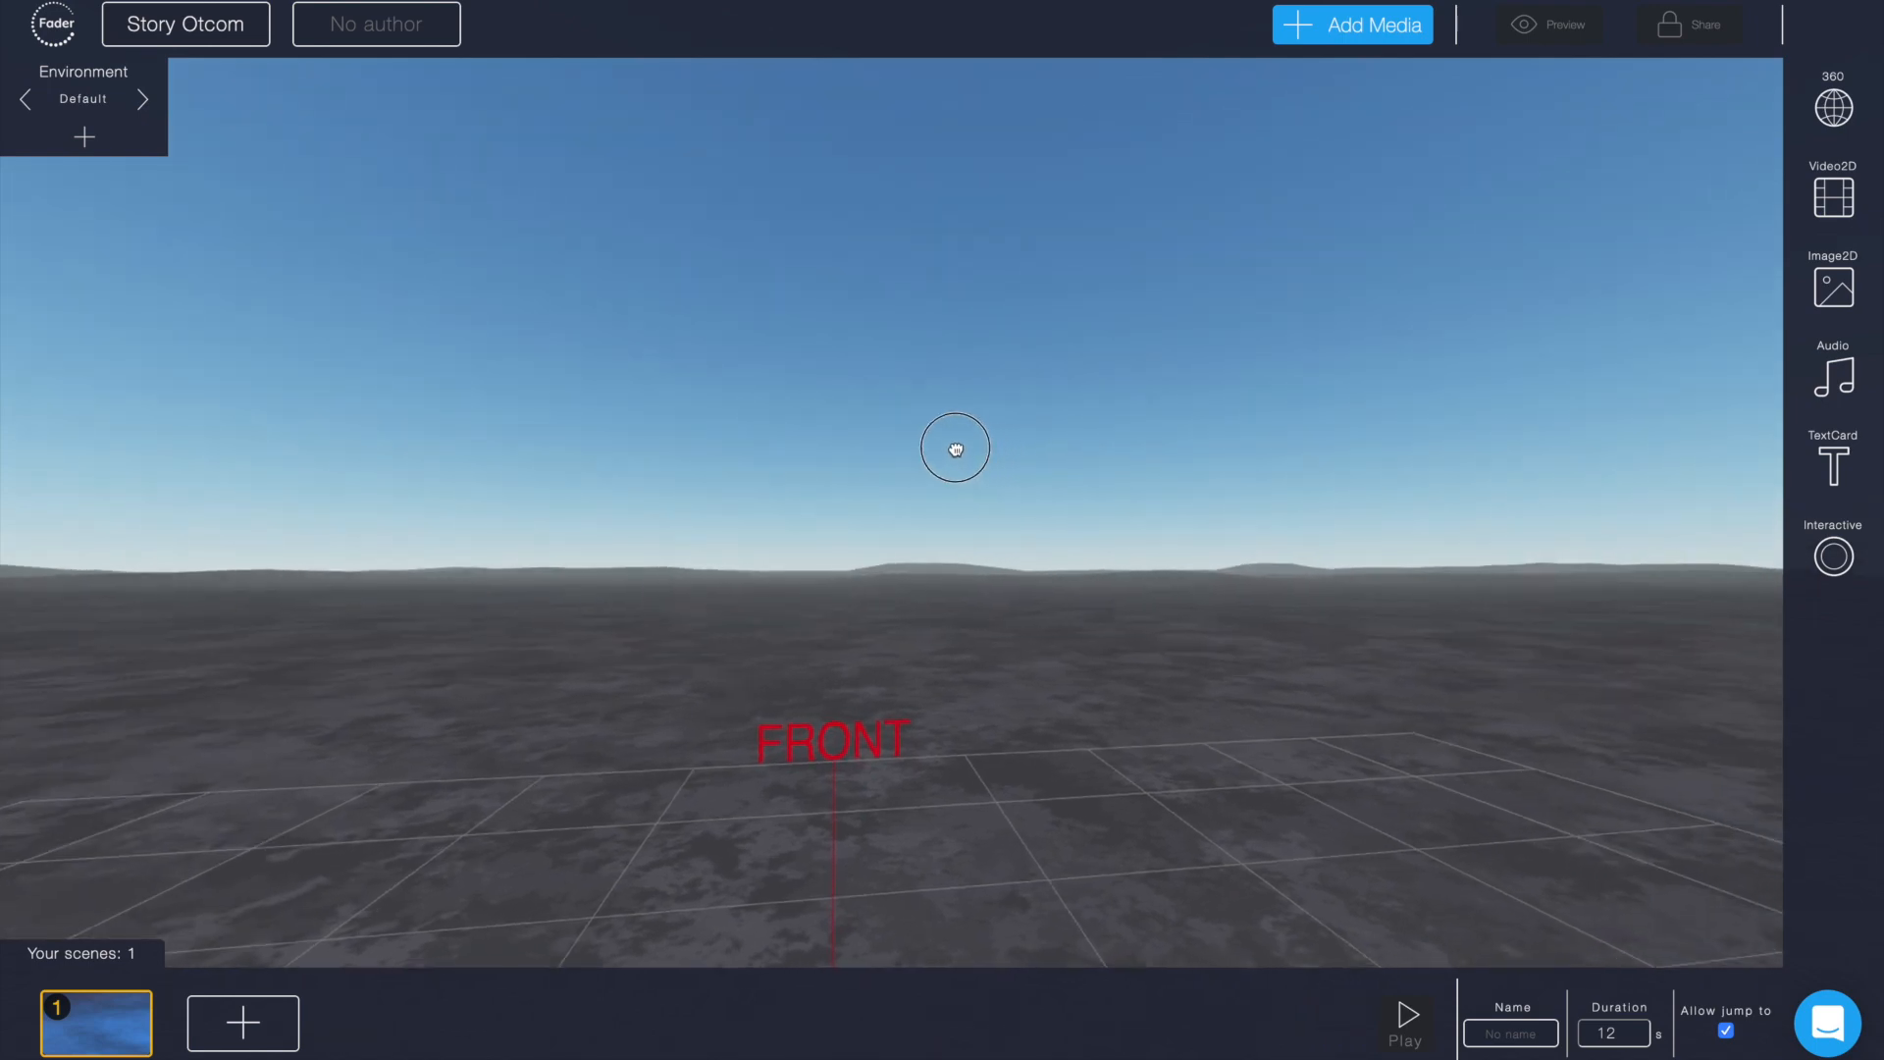
{"action": "left_click_drag", "start_coordinate": [956, 450], "coordinate": [921, 372]}
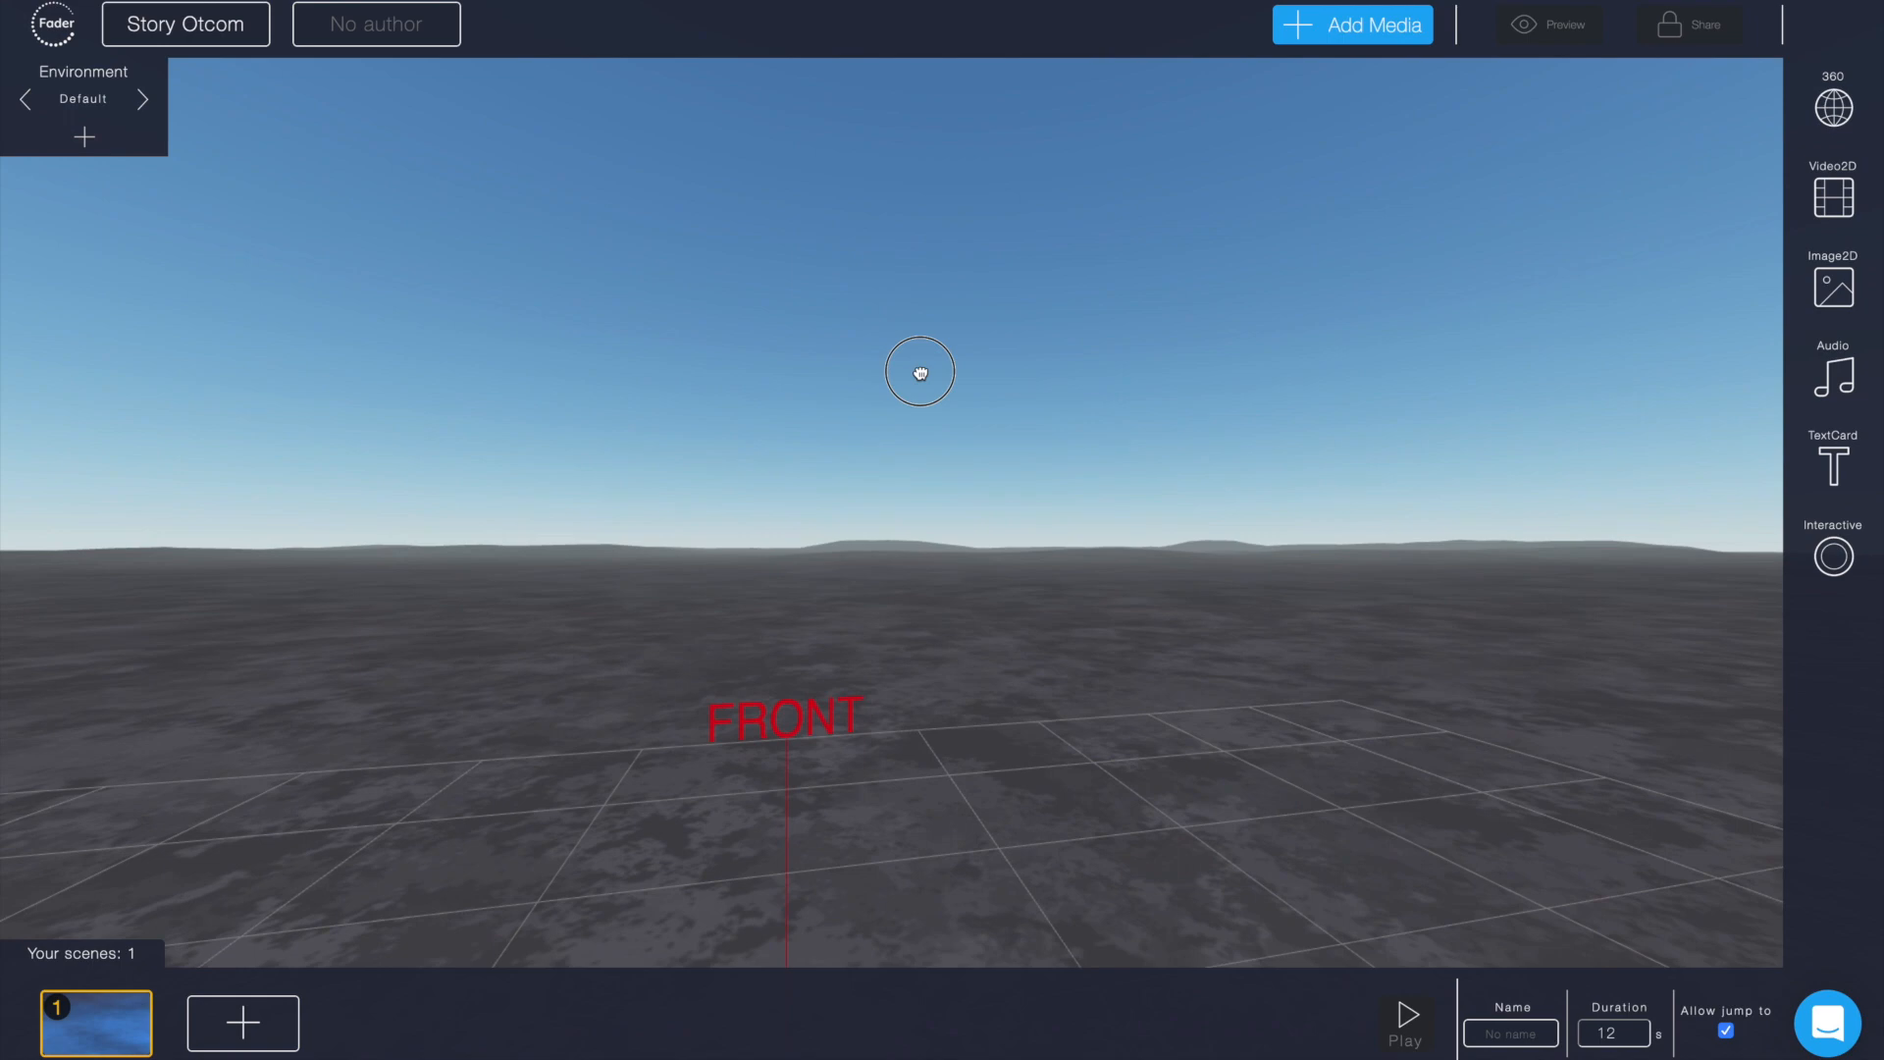
{"action": "left_click_drag", "start_coordinate": [921, 373], "coordinate": [1103, 395]}
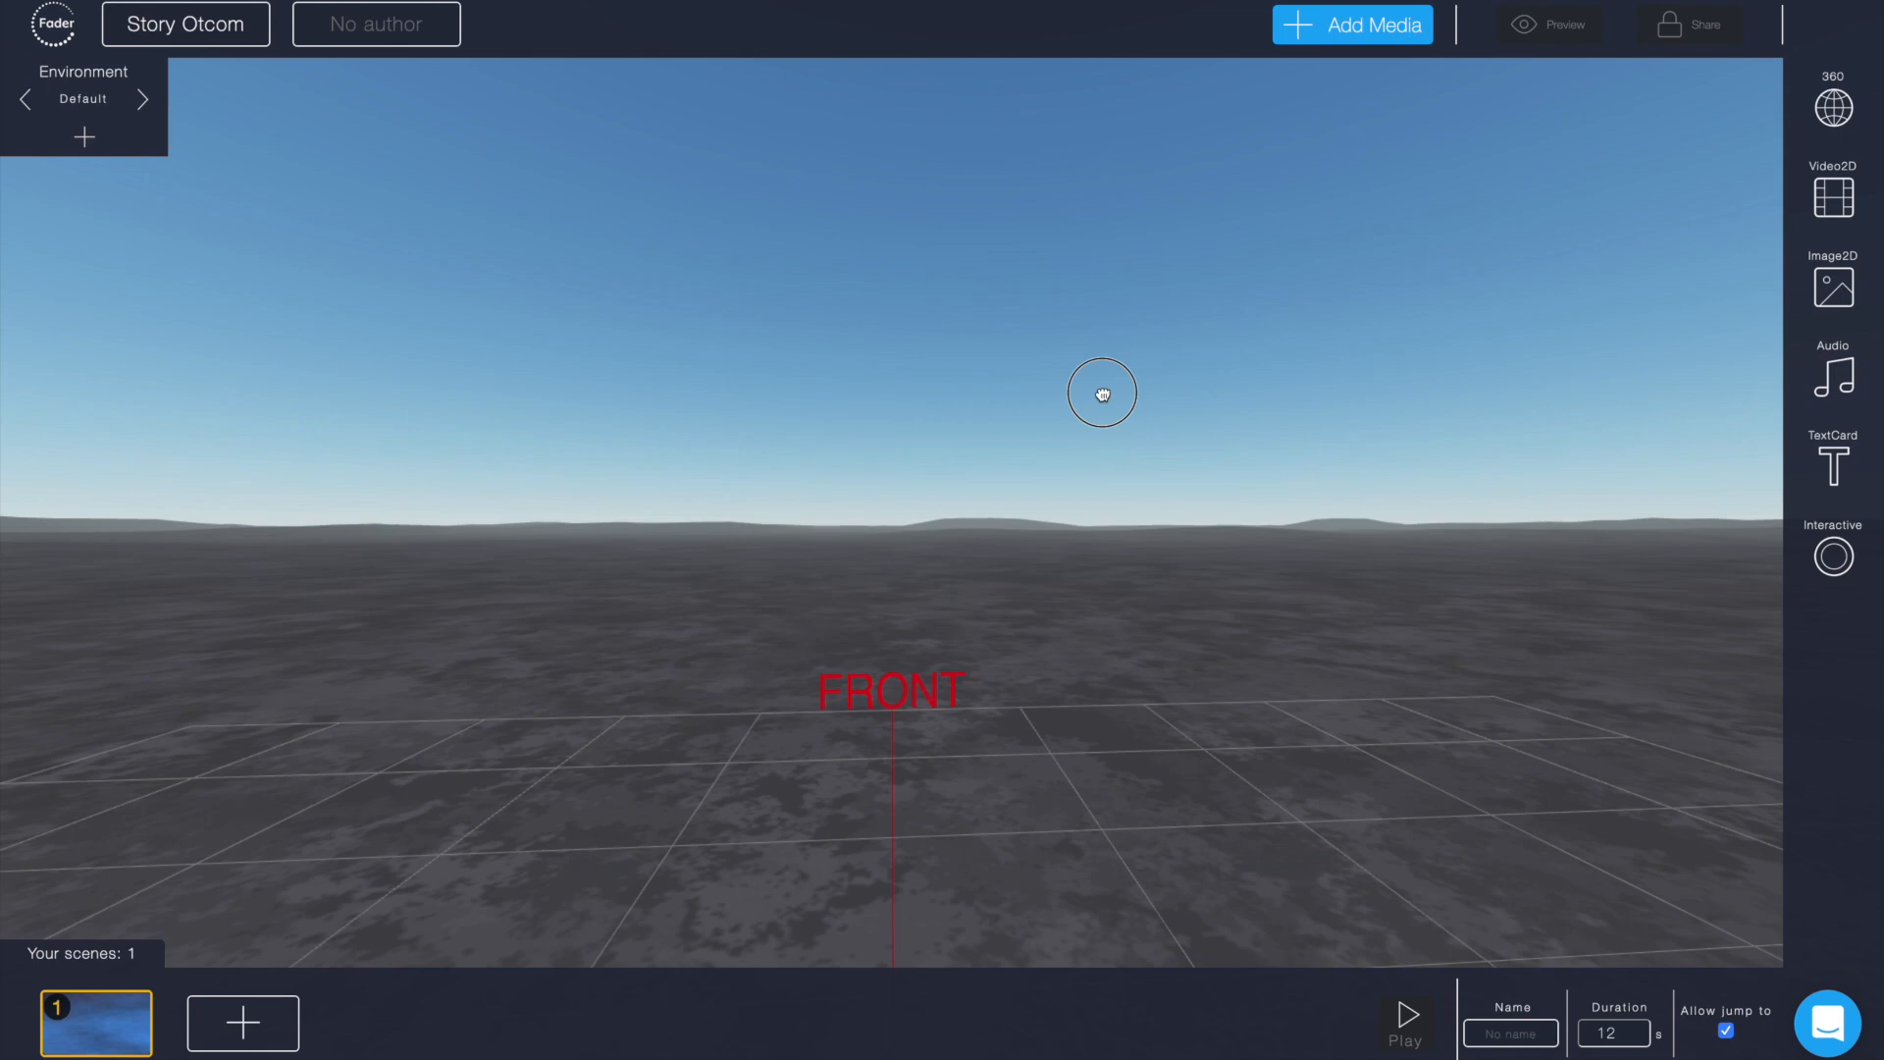
{"action": "left_click_drag", "start_coordinate": [1103, 394], "coordinate": [1126, 379]}
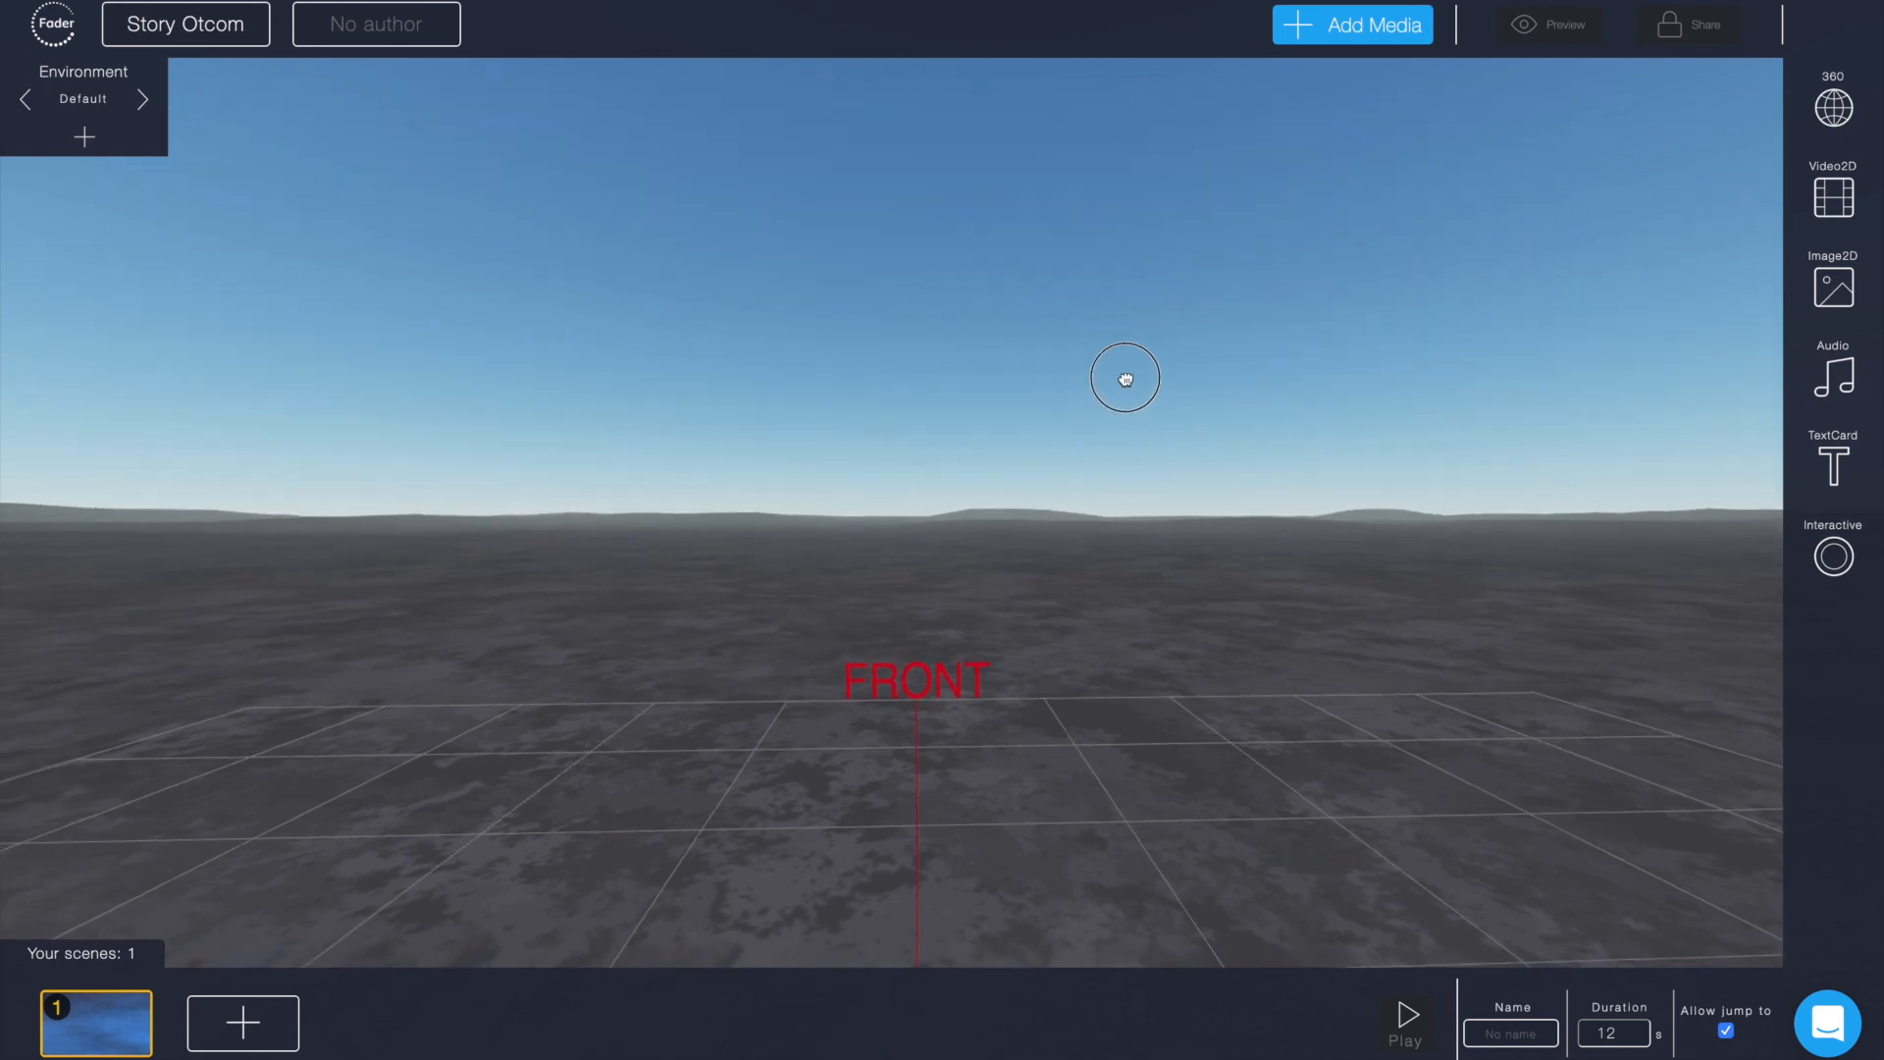
{"action": "left_click_drag", "start_coordinate": [1126, 379], "coordinate": [1129, 386]}
Step: Add a new text card to the scene with the headline "Welcome to my first story"
{"action": "left_click", "coordinate": [1829, 463]}
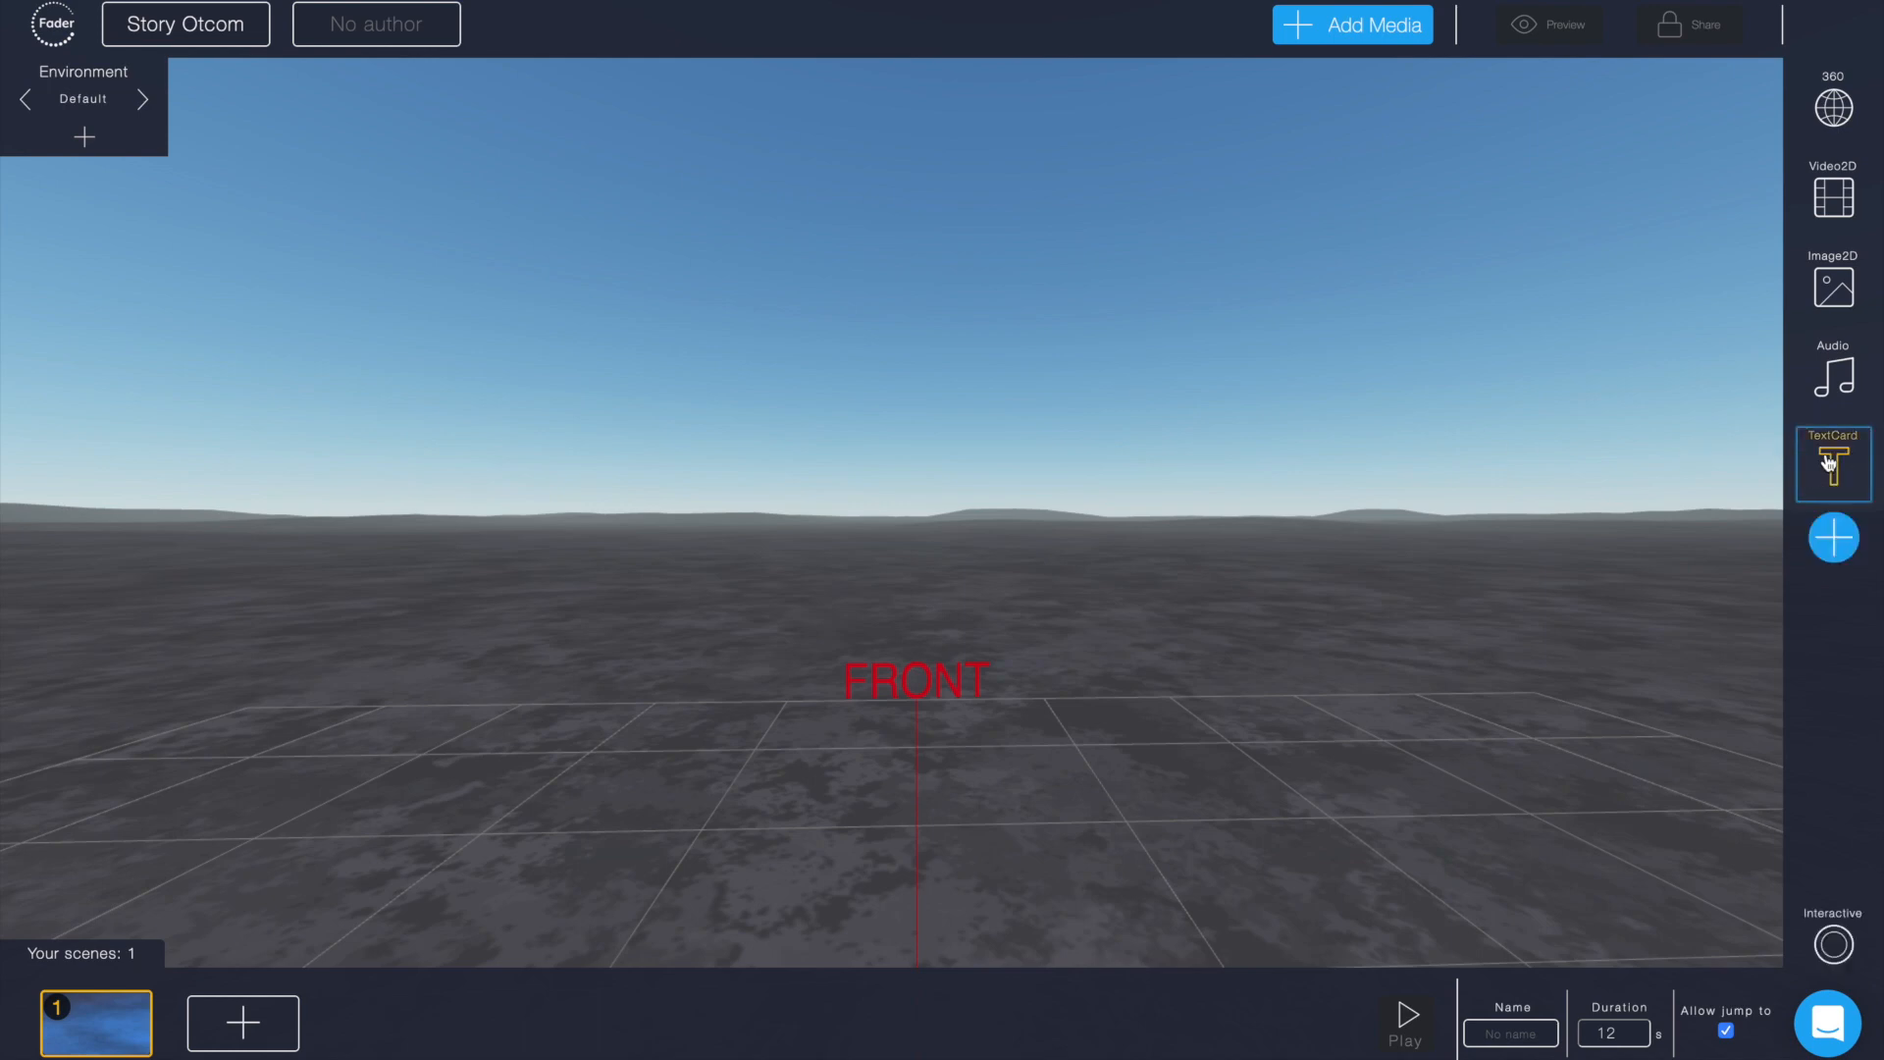
{"action": "left_click", "coordinate": [1828, 533]}
{"action": "left_click", "coordinate": [1652, 145]}
{"action": "left_click", "coordinate": [1637, 557]}
{"action": "type", "text": "Welcome "}
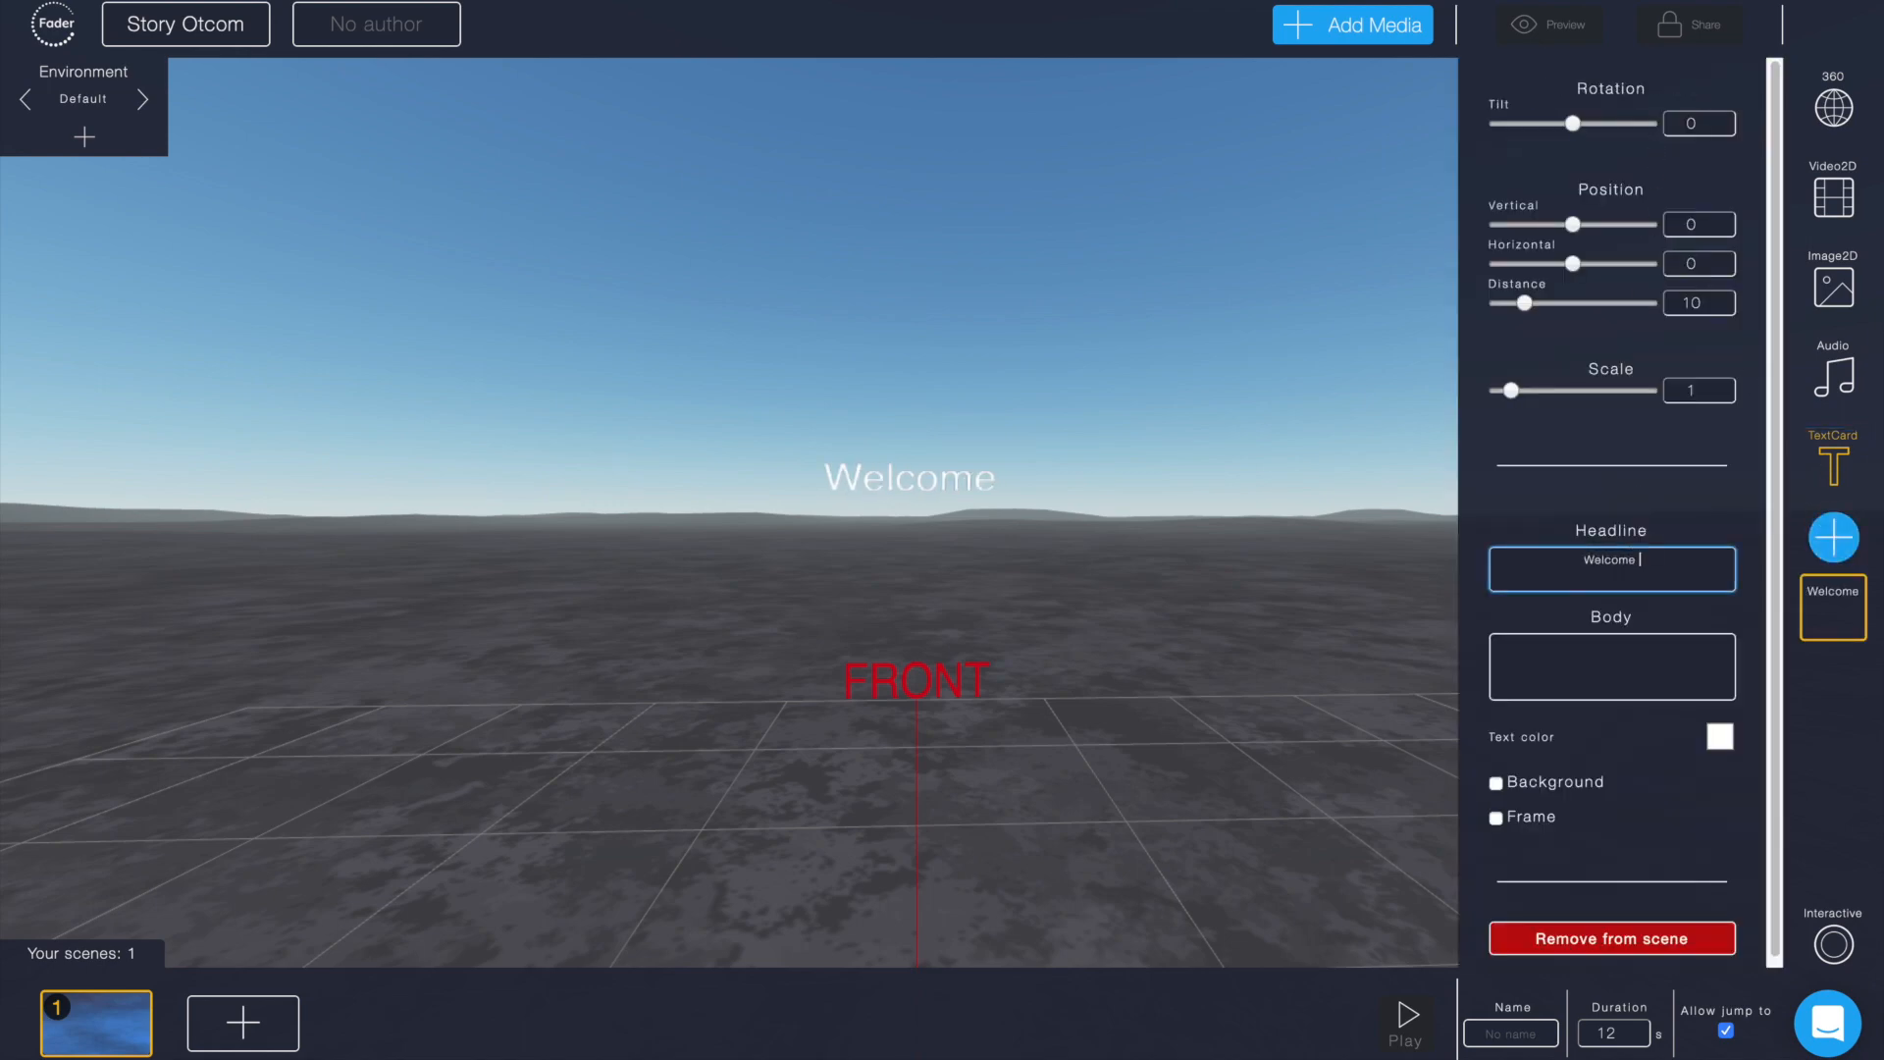
{"action": "type", "text": "to my first story"}
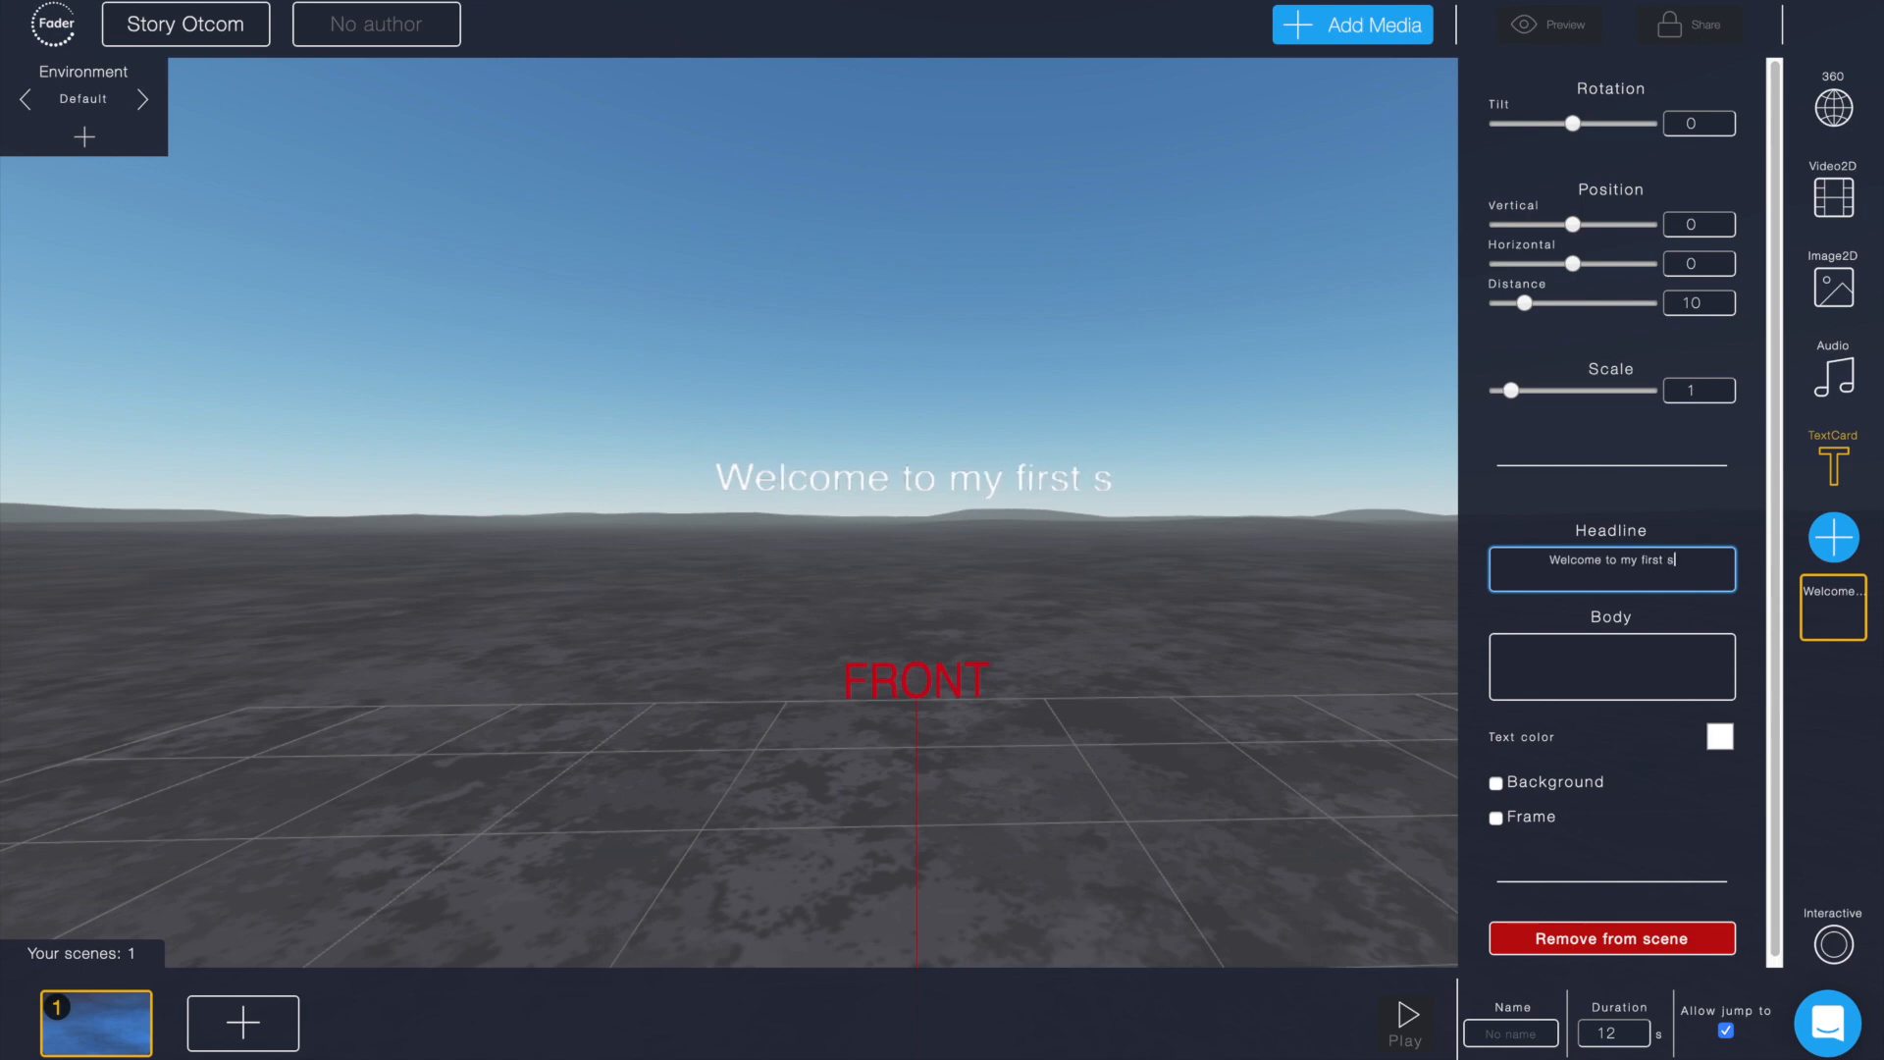
Step: Enter "Produced by" followed by the producer's first name as the text card's body
{"action": "left_click", "coordinate": [1609, 649]}
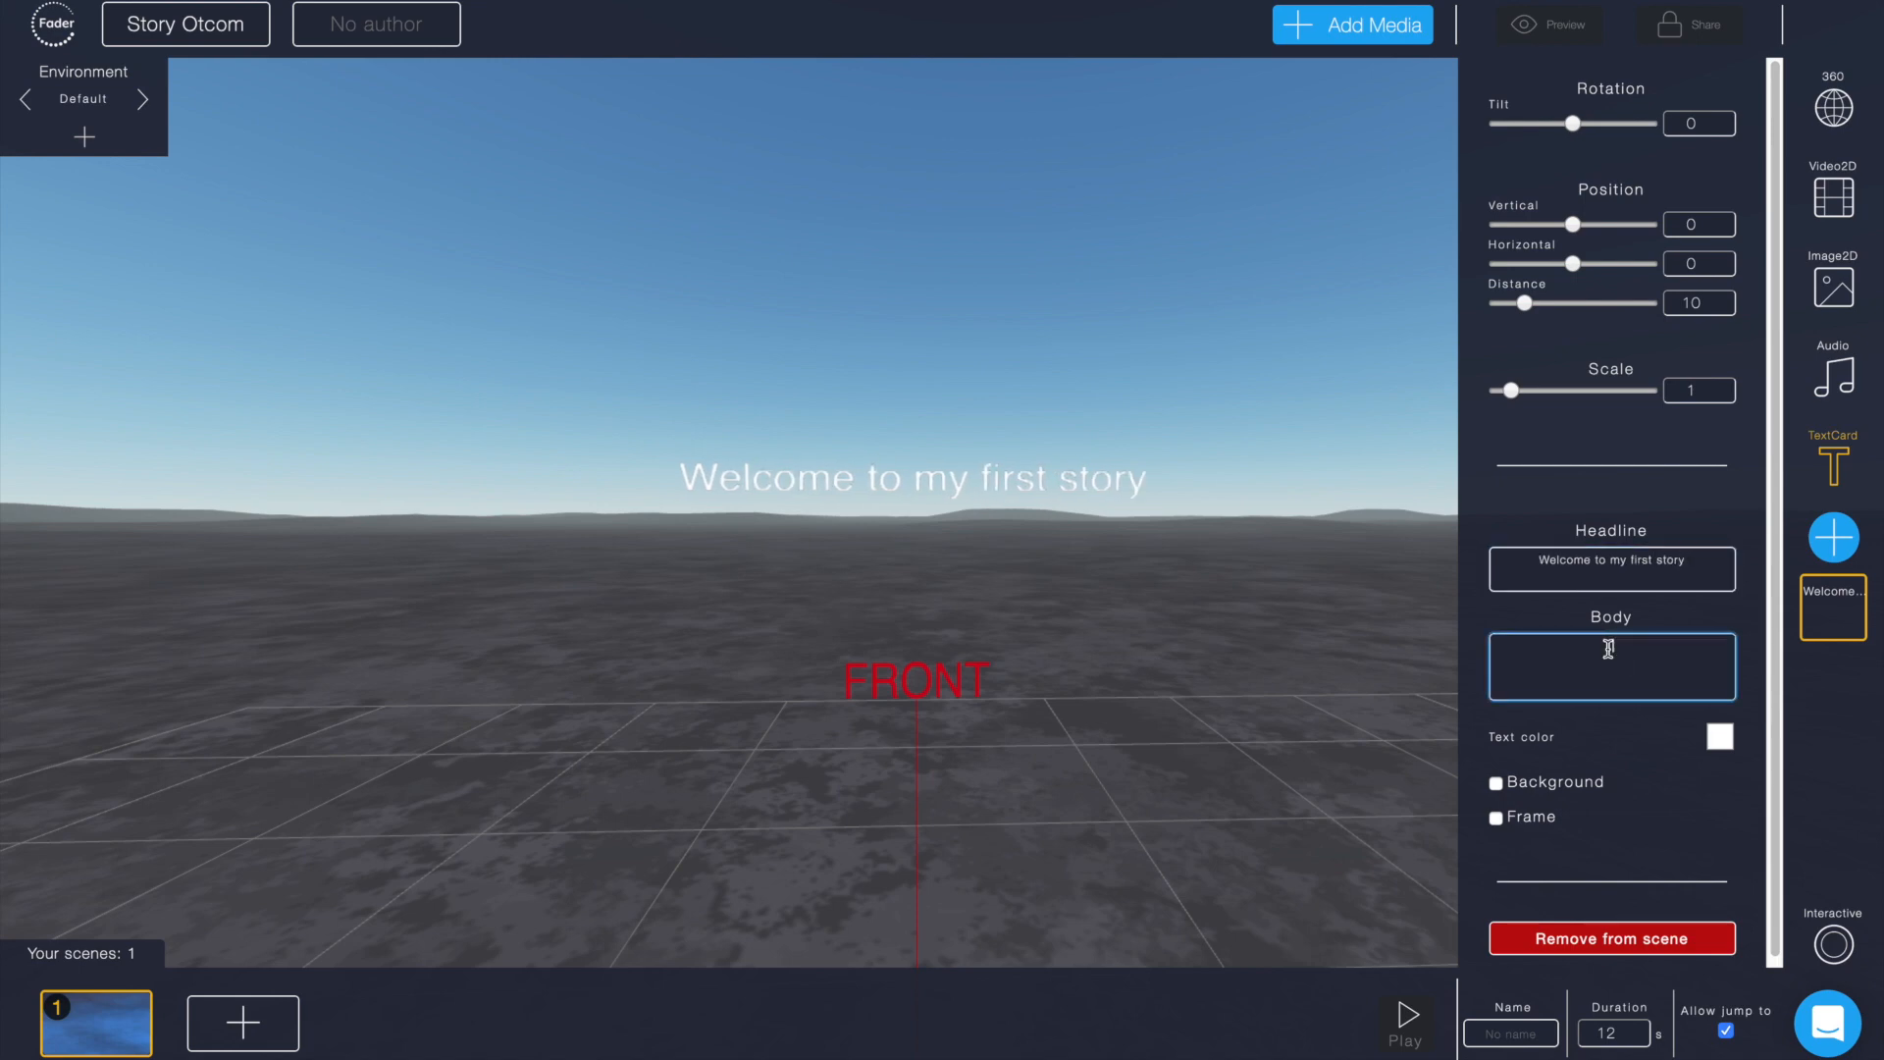
{"action": "type", "text": "Produced bu"}
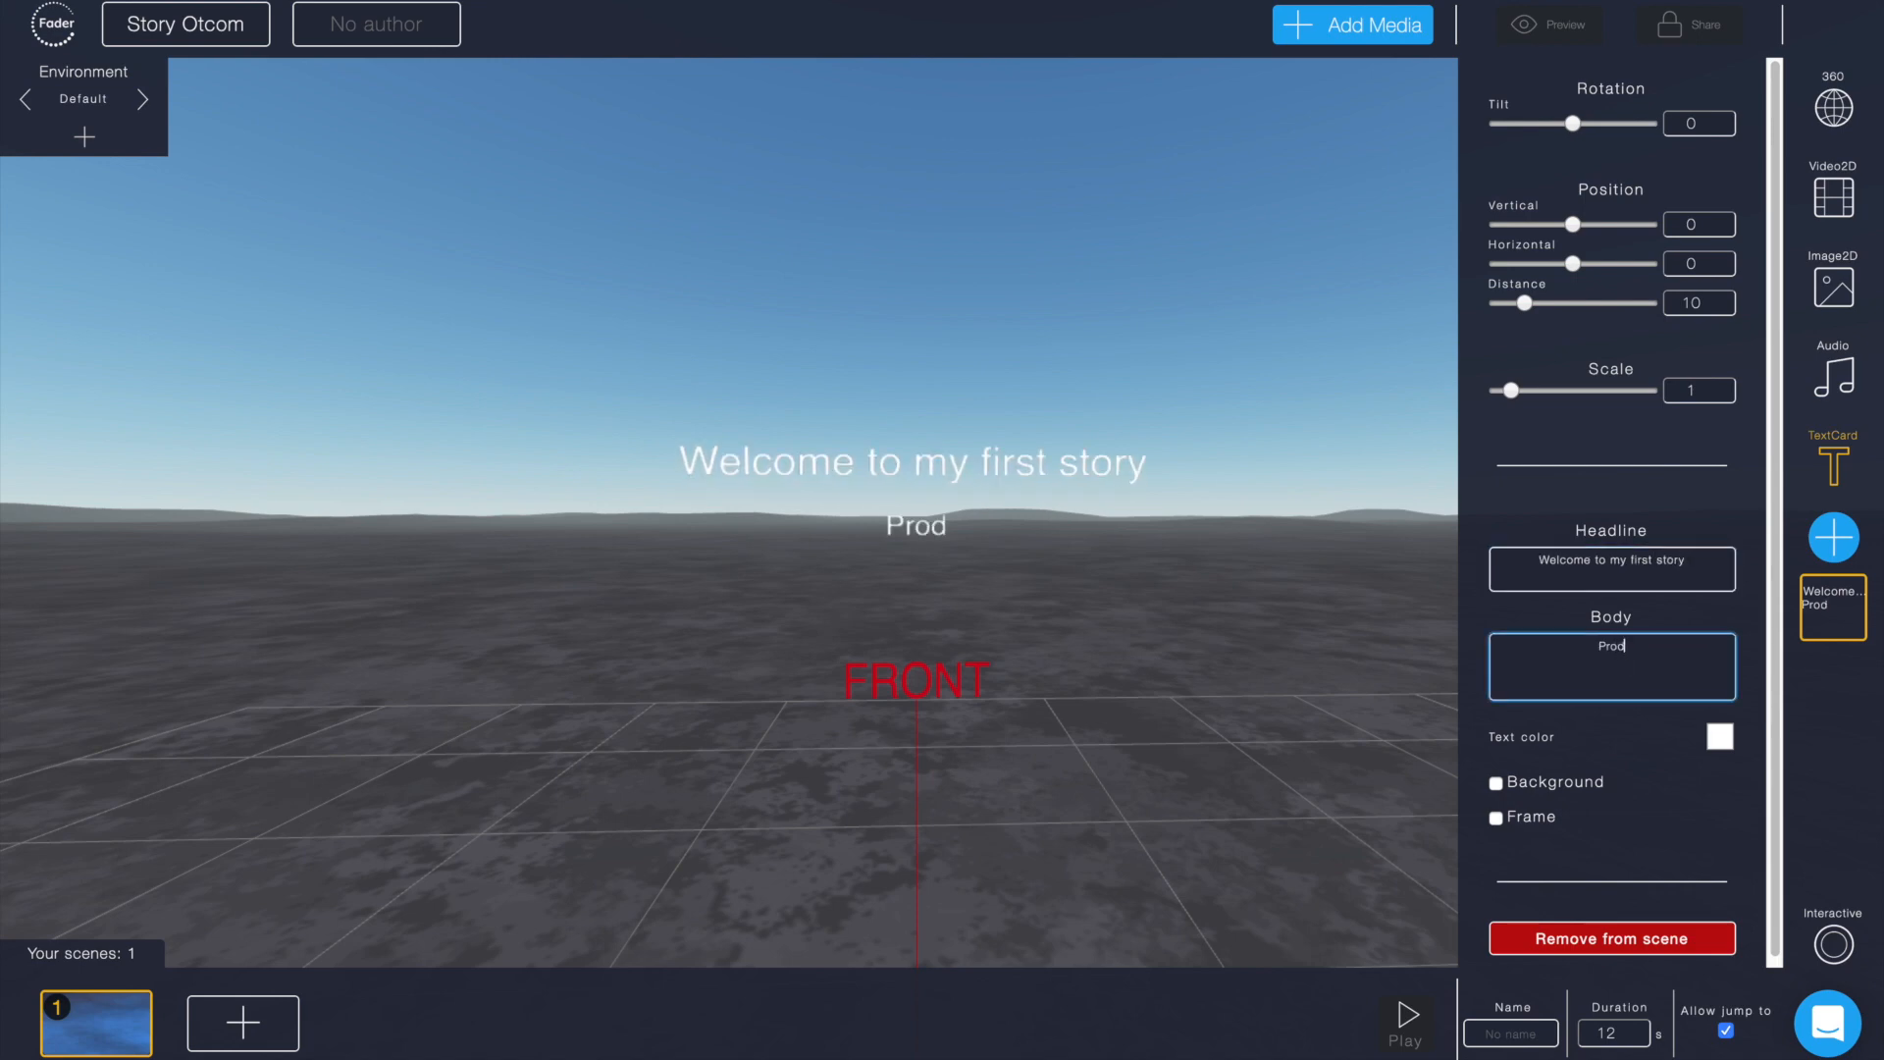
{"action": "key", "text": "BackSpace"}
{"action": "key", "text": "BackSpace"}
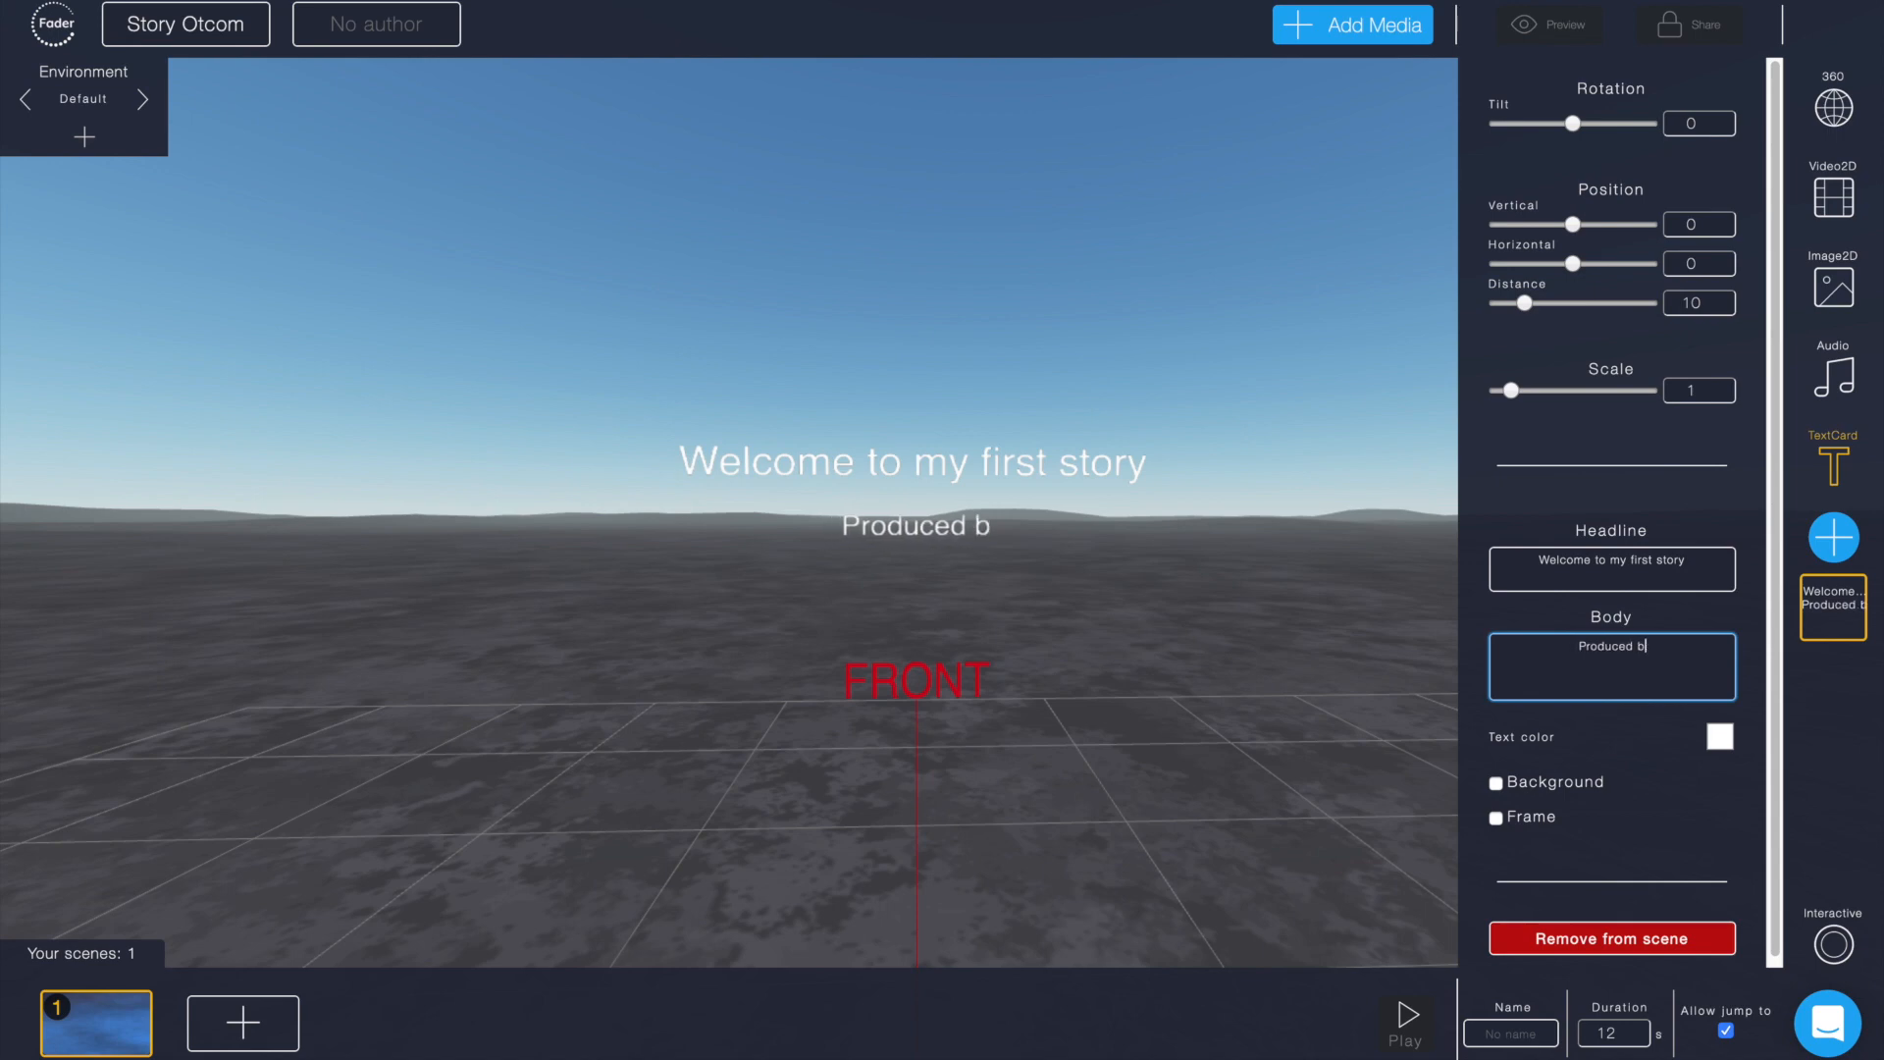
{"action": "type", "text": "by Linda"}
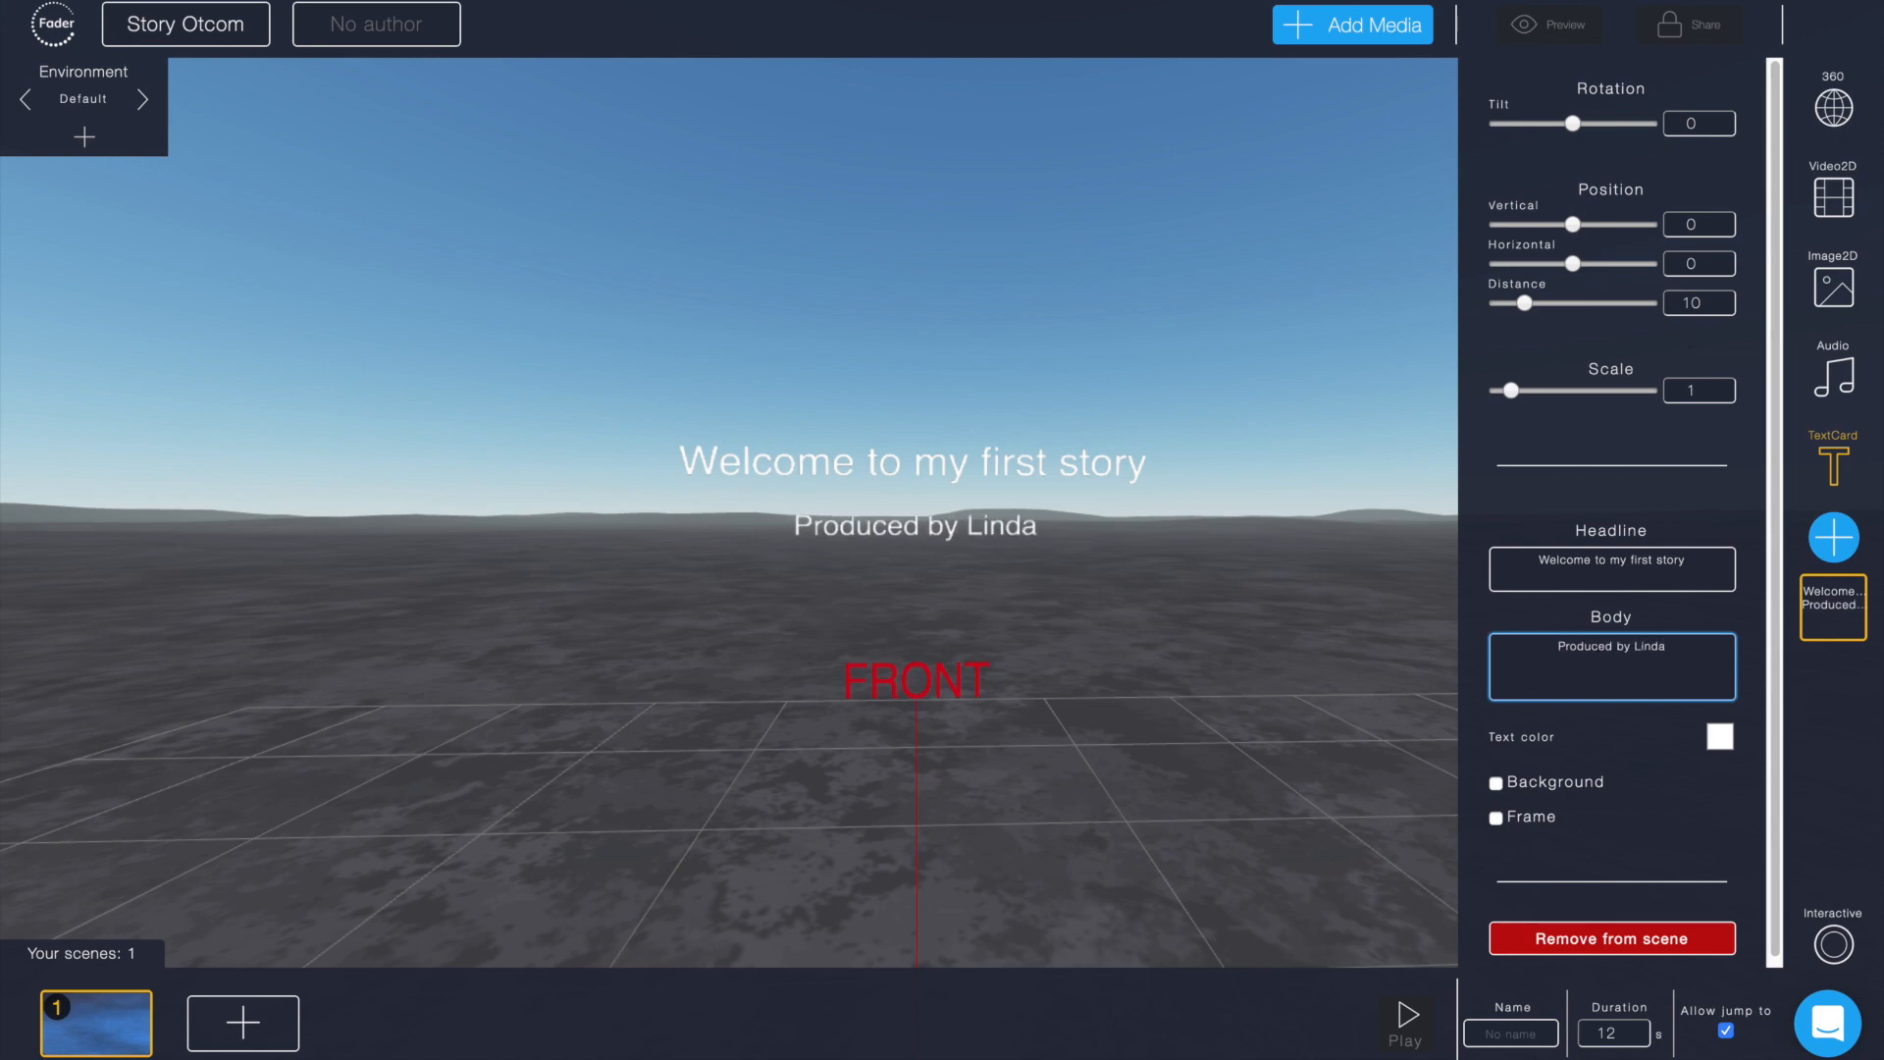
Step: Give the welcome text card a frame and a black background
{"action": "left_click", "coordinate": [1496, 817]}
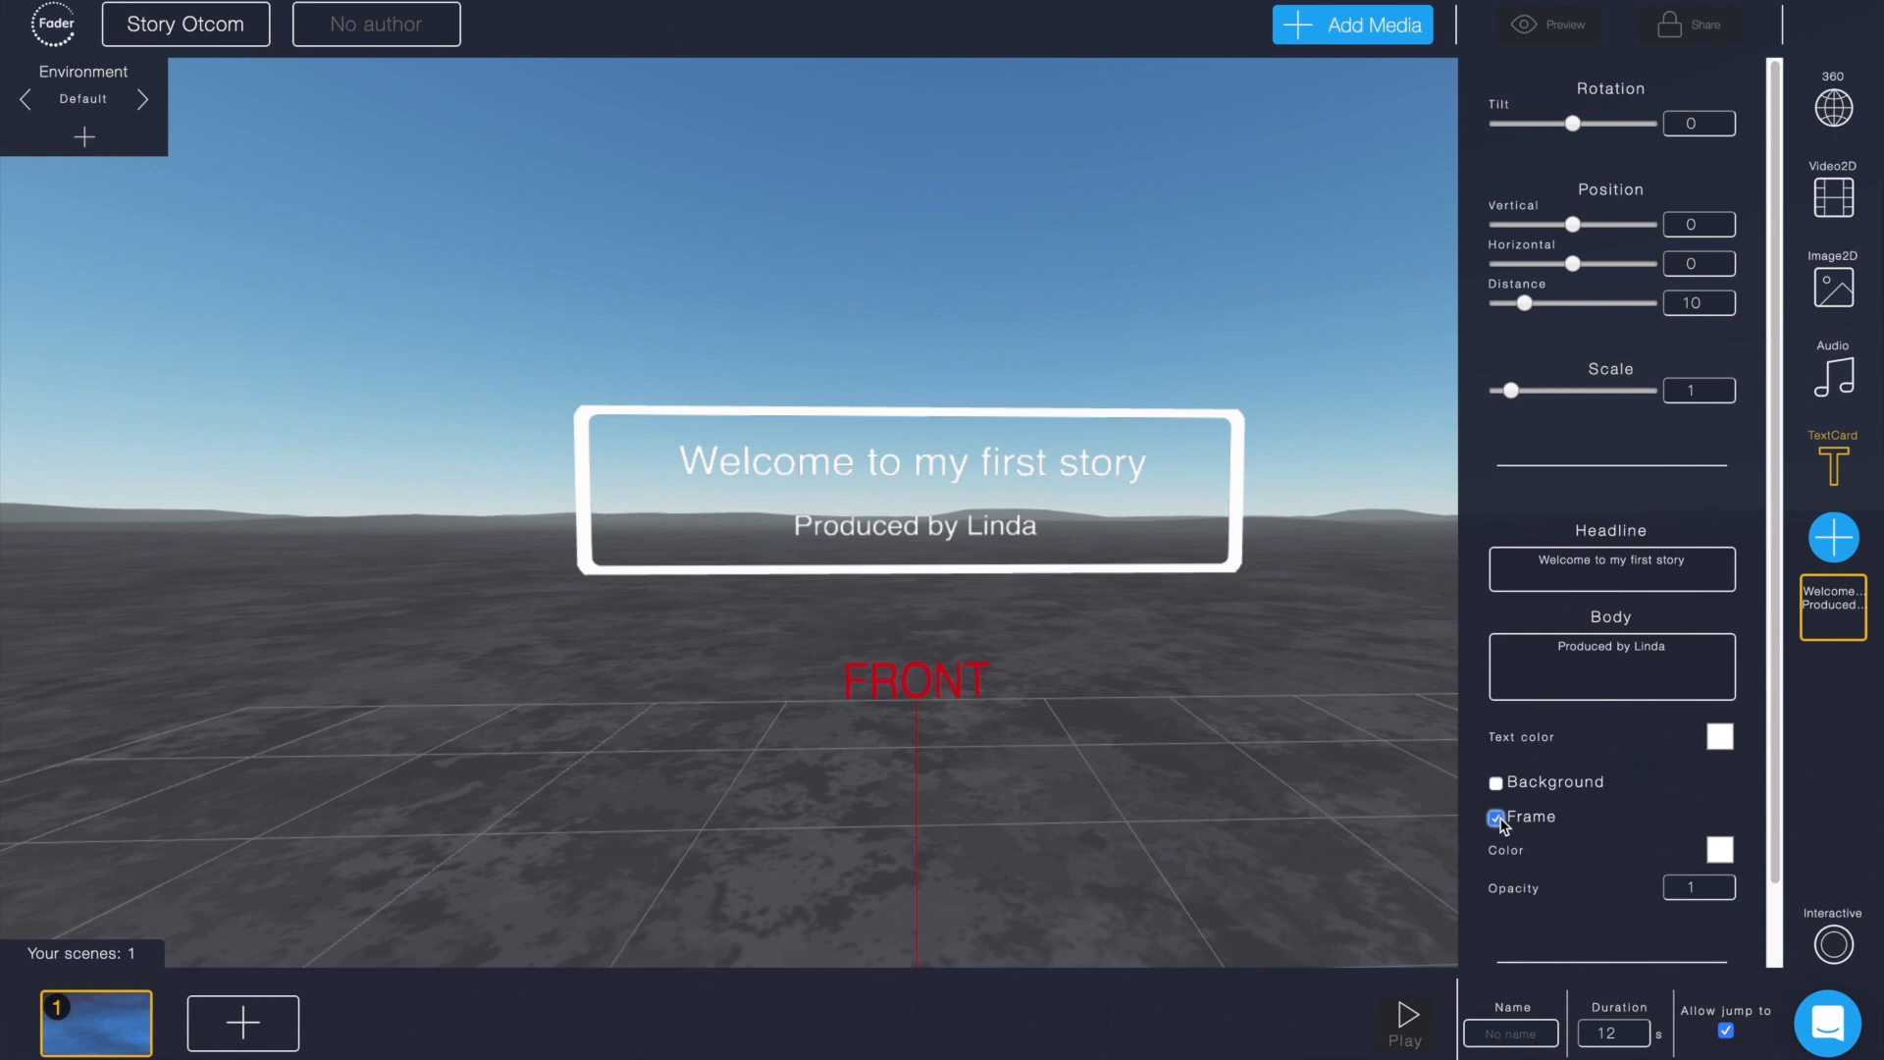
{"action": "left_click", "coordinate": [1495, 783]}
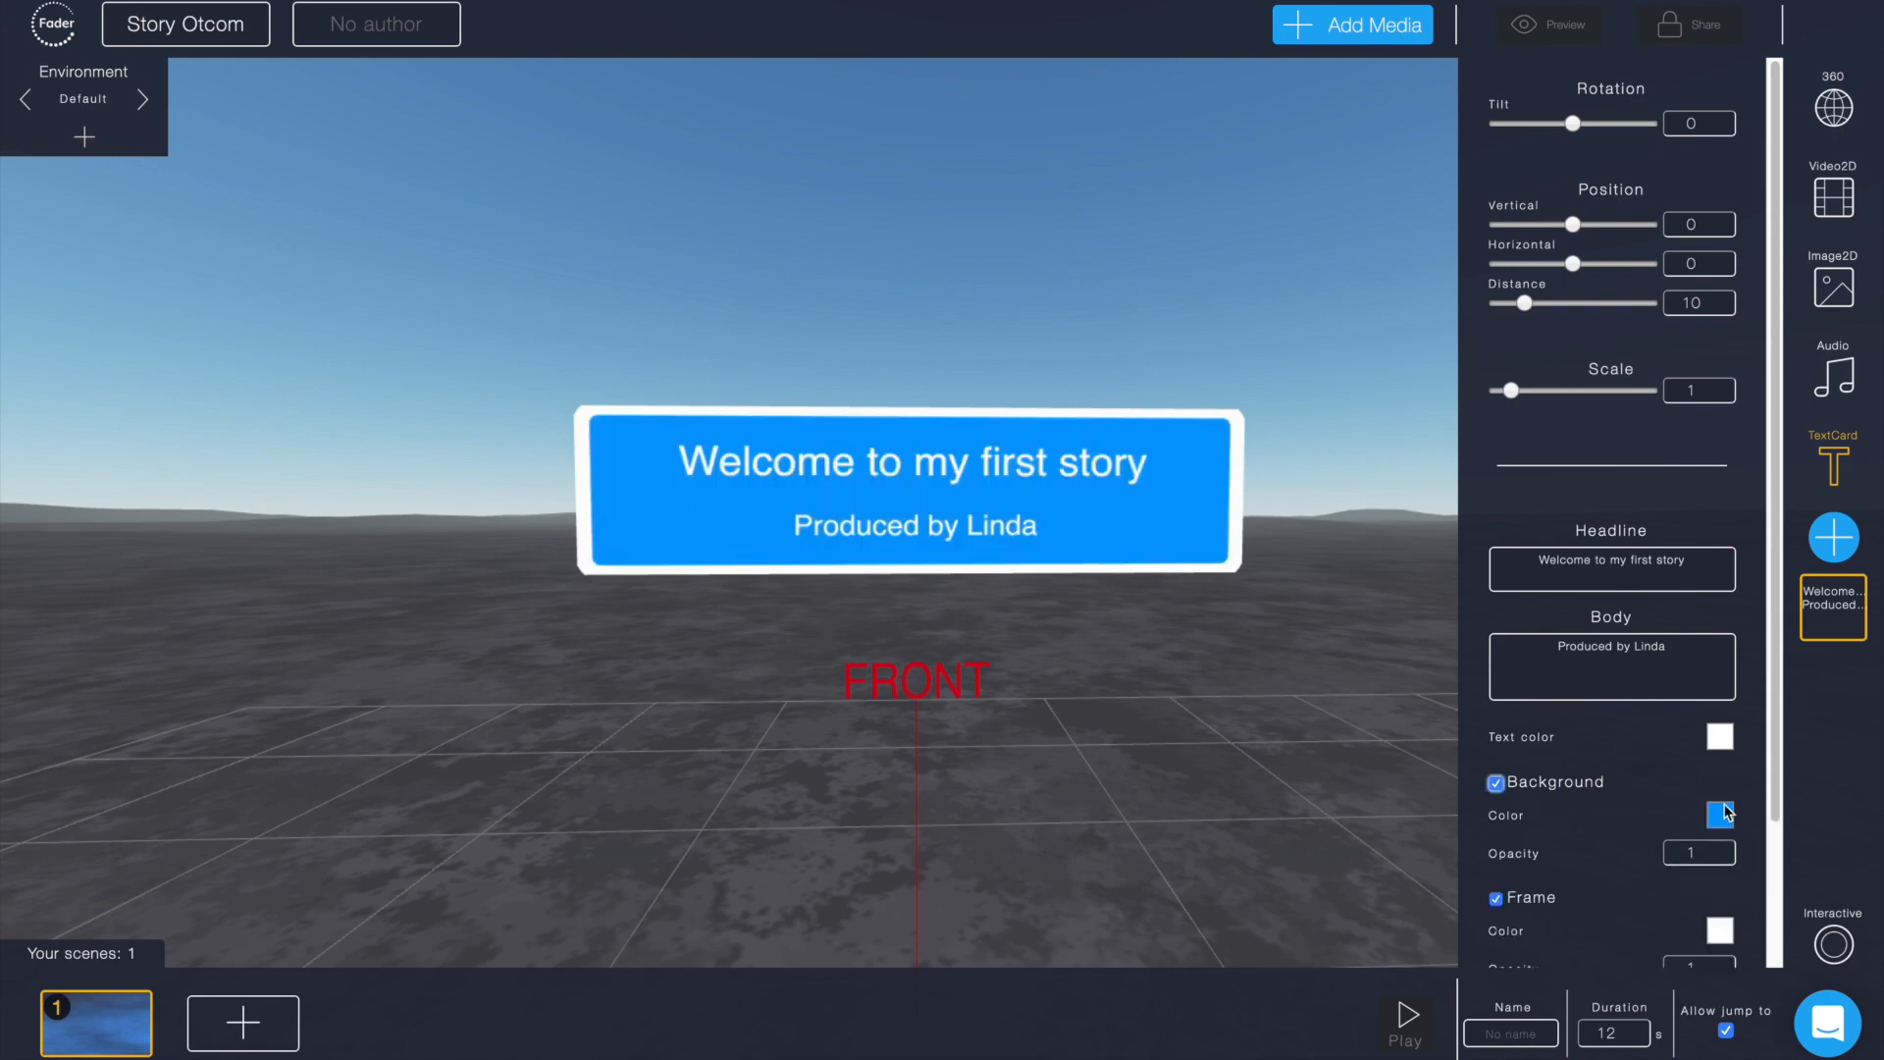
{"action": "left_click", "coordinate": [1719, 815]}
{"action": "left_click", "coordinate": [1417, 585]}
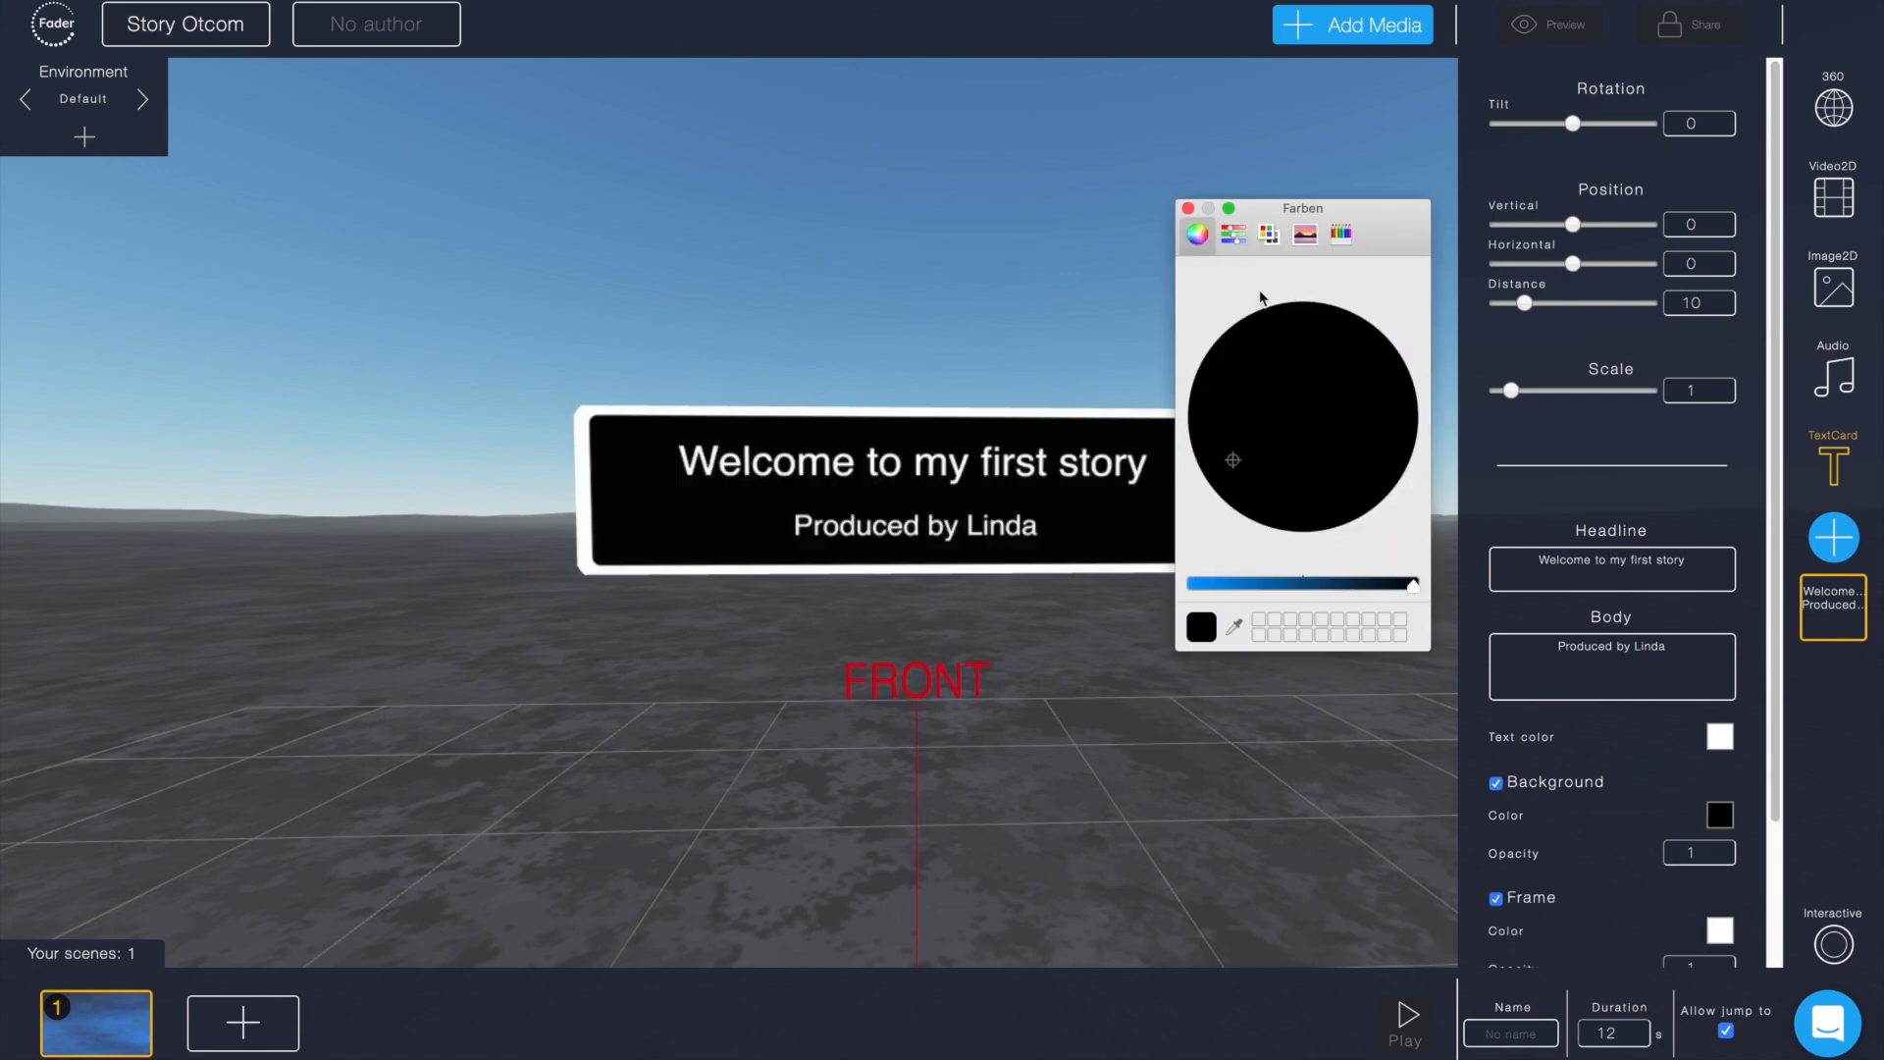
{"action": "left_click", "coordinate": [1189, 209]}
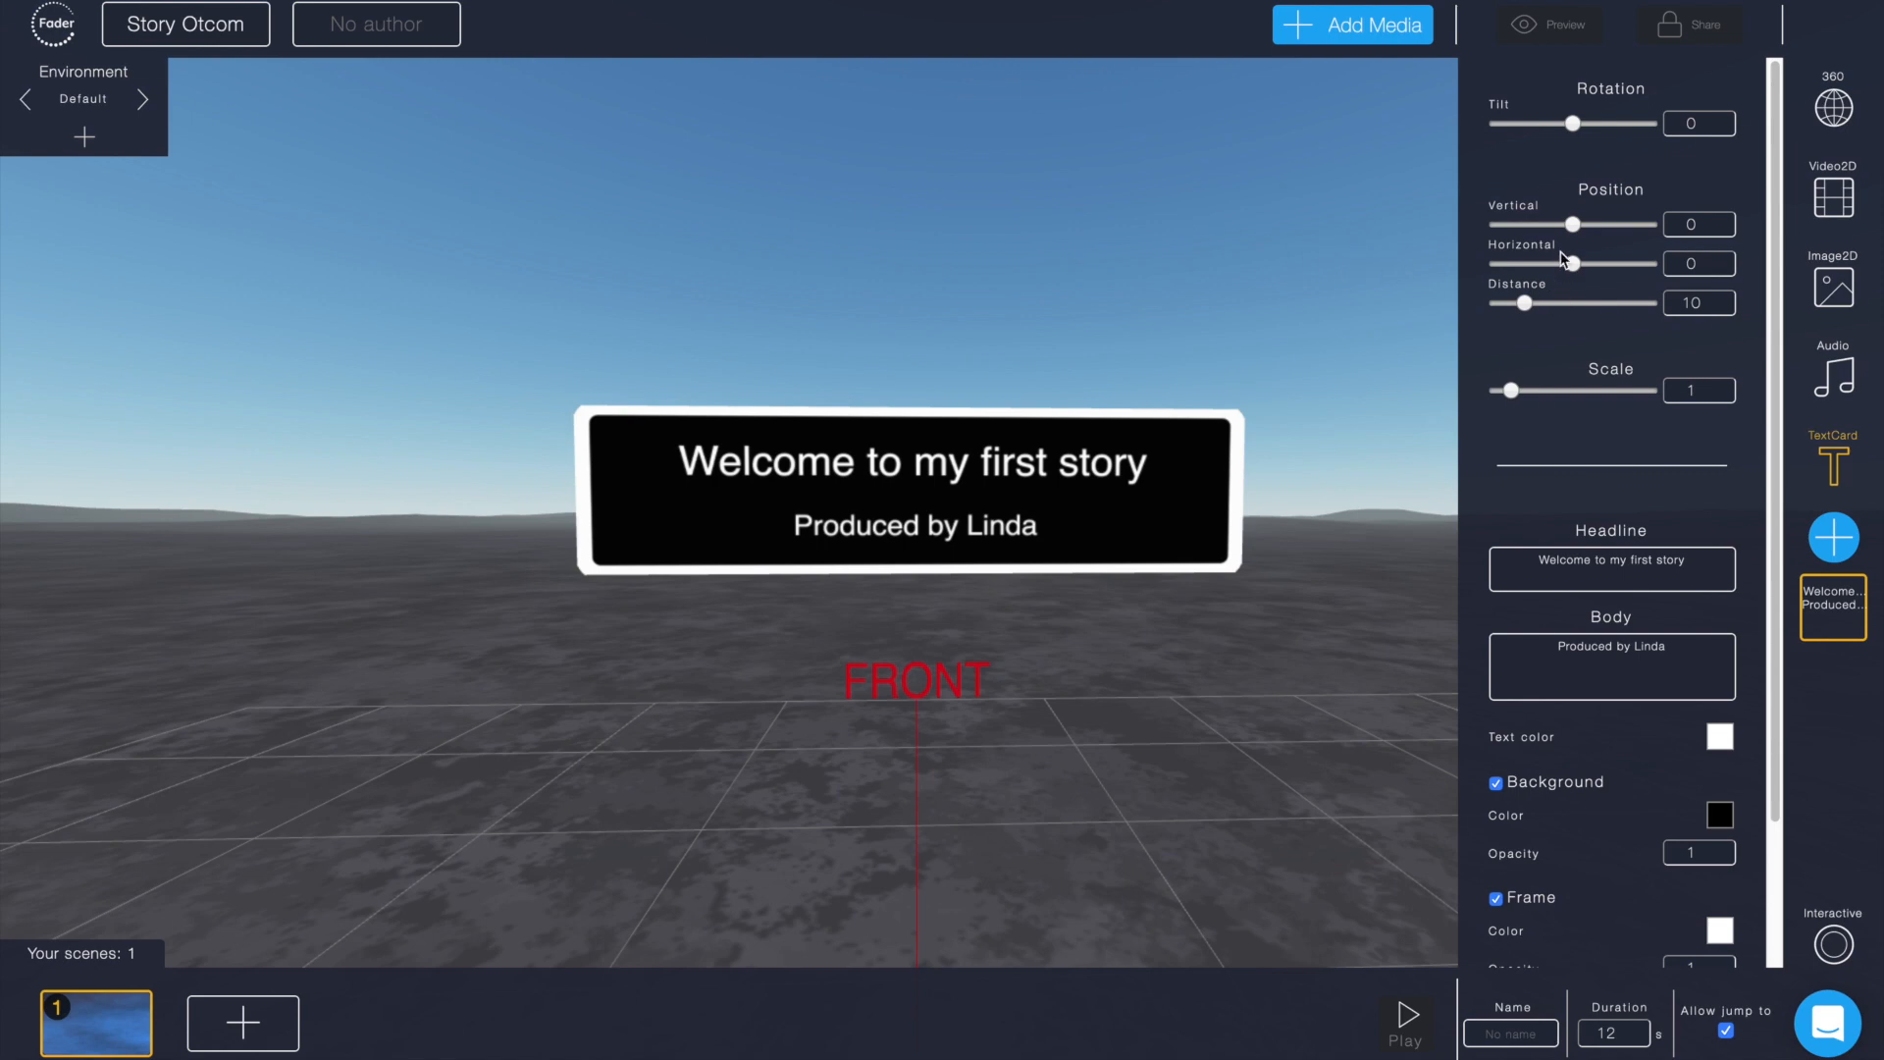
Step: Raise the welcome text card to a vertical position of 13 and set its distance to 16.7
{"action": "left_click_drag", "start_coordinate": [1574, 225], "coordinate": [1578, 228]}
{"action": "left_click", "coordinate": [1529, 304]}
{"action": "left_click_drag", "start_coordinate": [1536, 307], "coordinate": [1548, 309]}
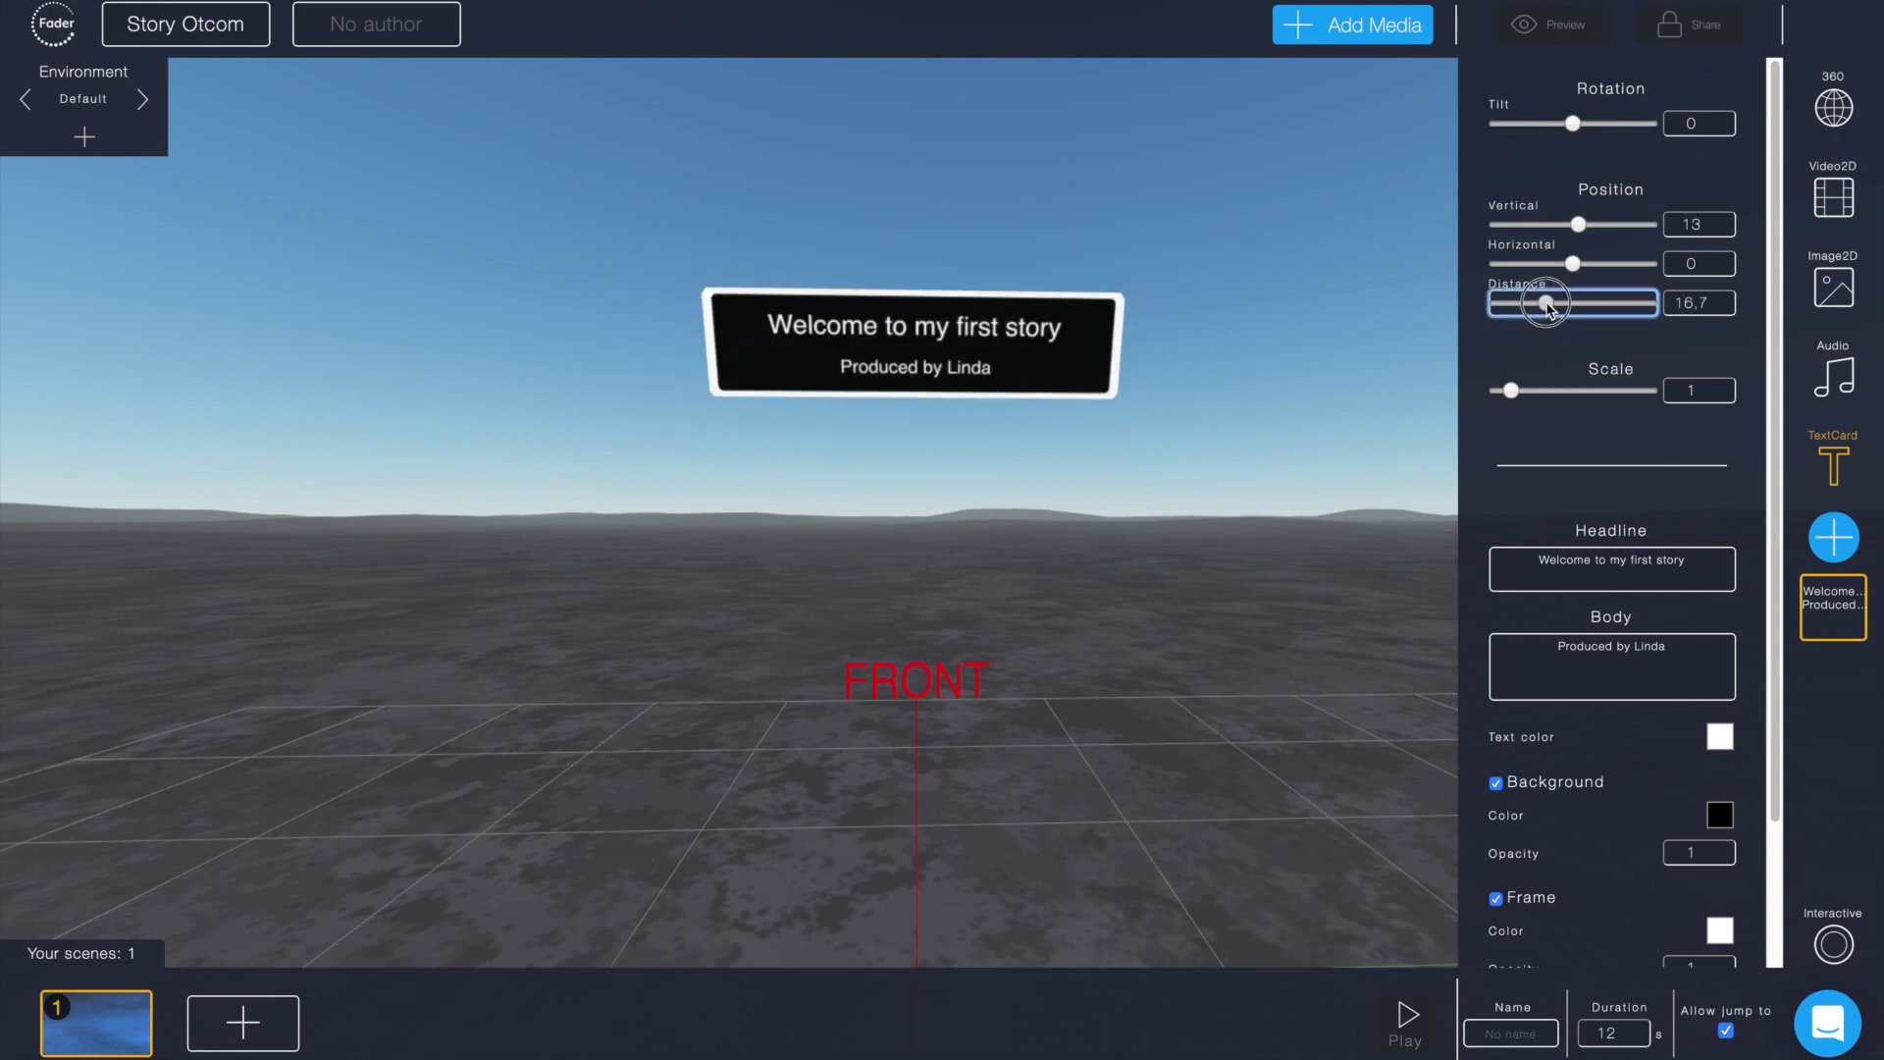
Step: Change the scene's environment from the default to Starry
{"action": "mouse_move", "coordinate": [971, 568]}
{"action": "left_mouse_down"}
{"action": "mouse_move", "coordinate": [601, 603]}
{"action": "mouse_move", "coordinate": [960, 589]}
{"action": "left_mouse_up"}
{"action": "left_click", "coordinate": [147, 103]}
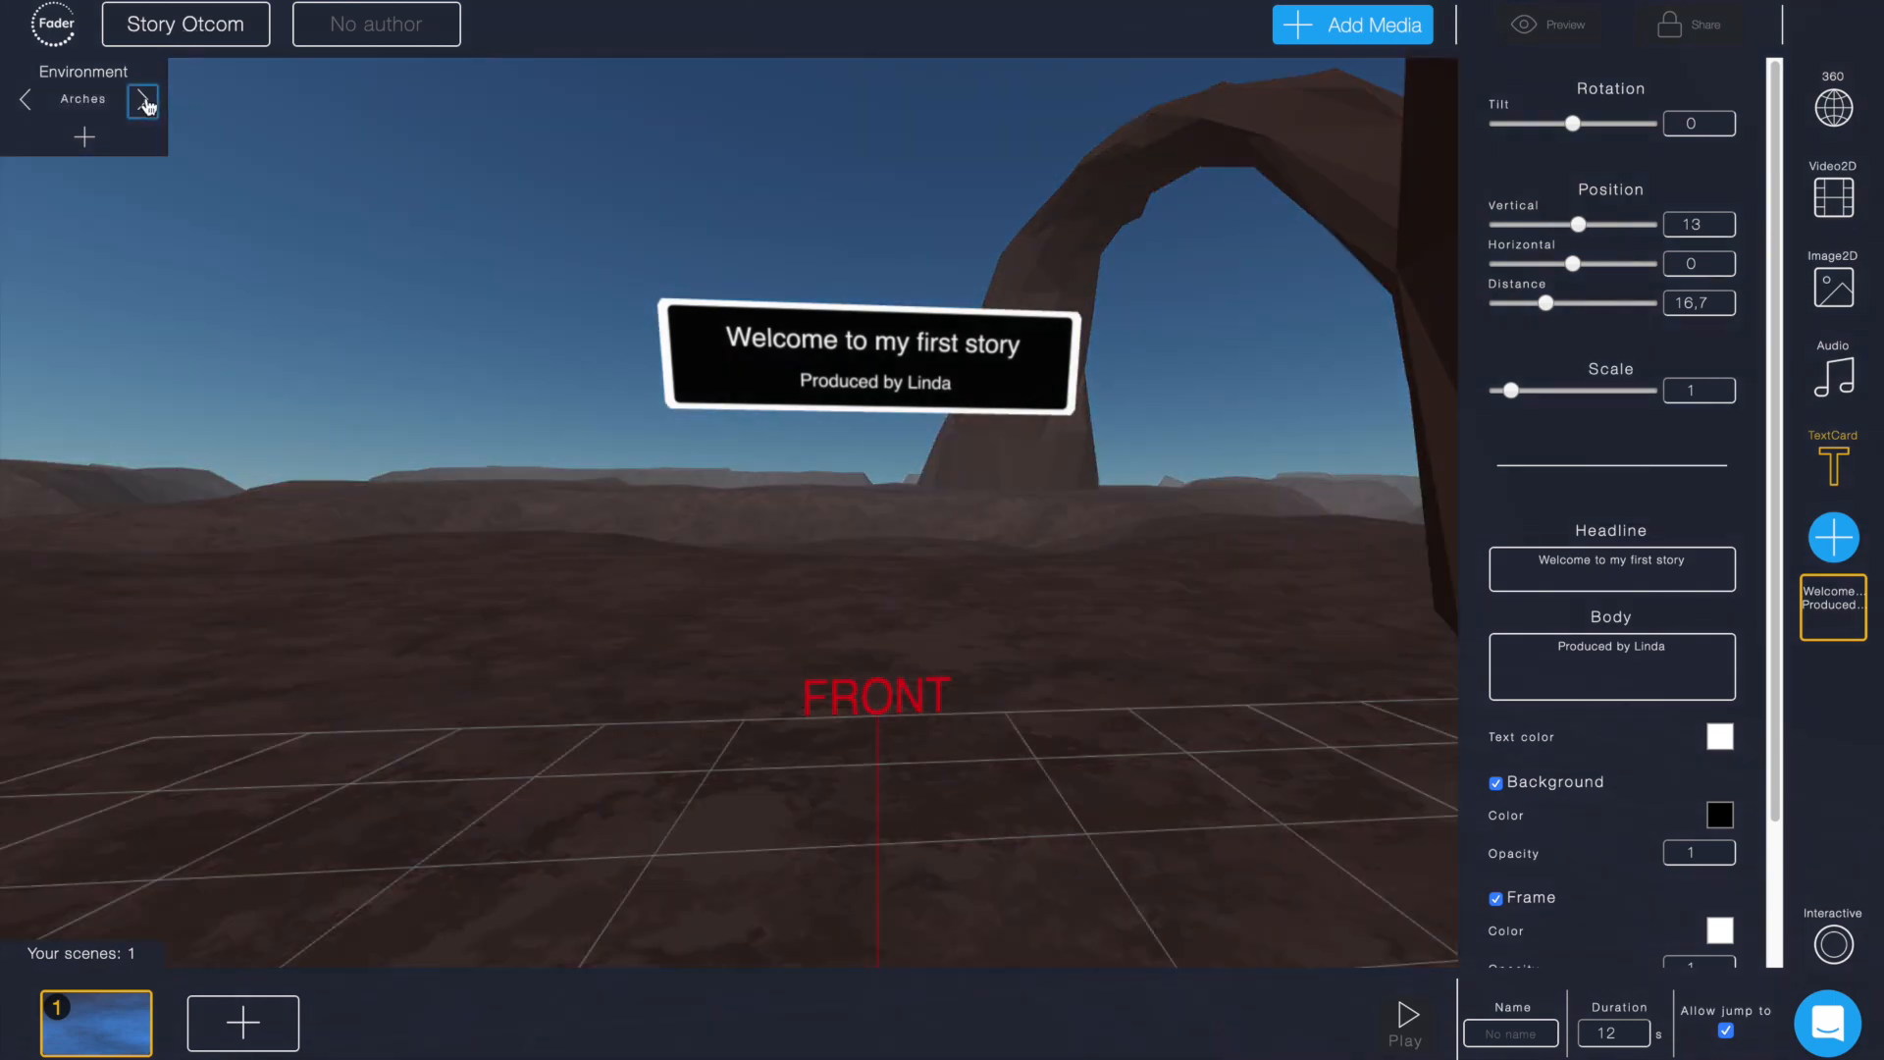
{"action": "left_click", "coordinate": [145, 101]}
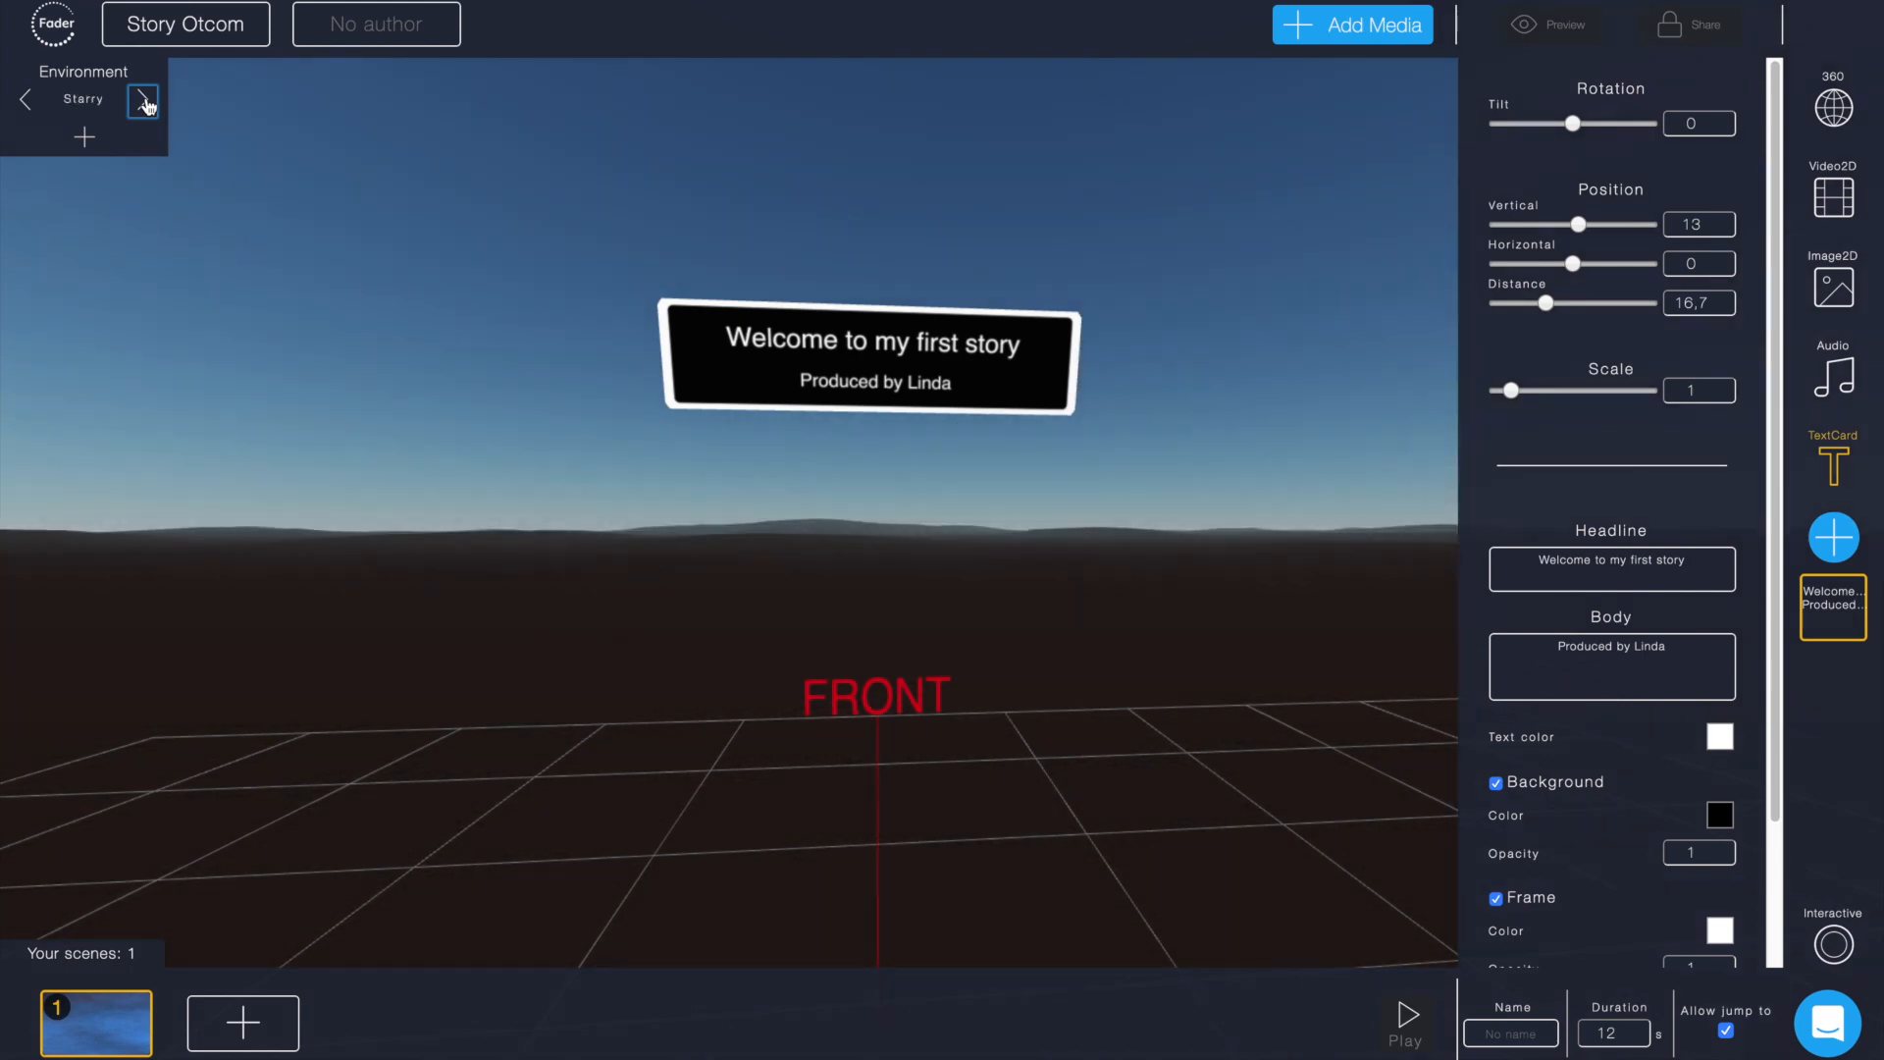
{"action": "left_click_drag", "start_coordinate": [740, 614], "coordinate": [804, 596]}
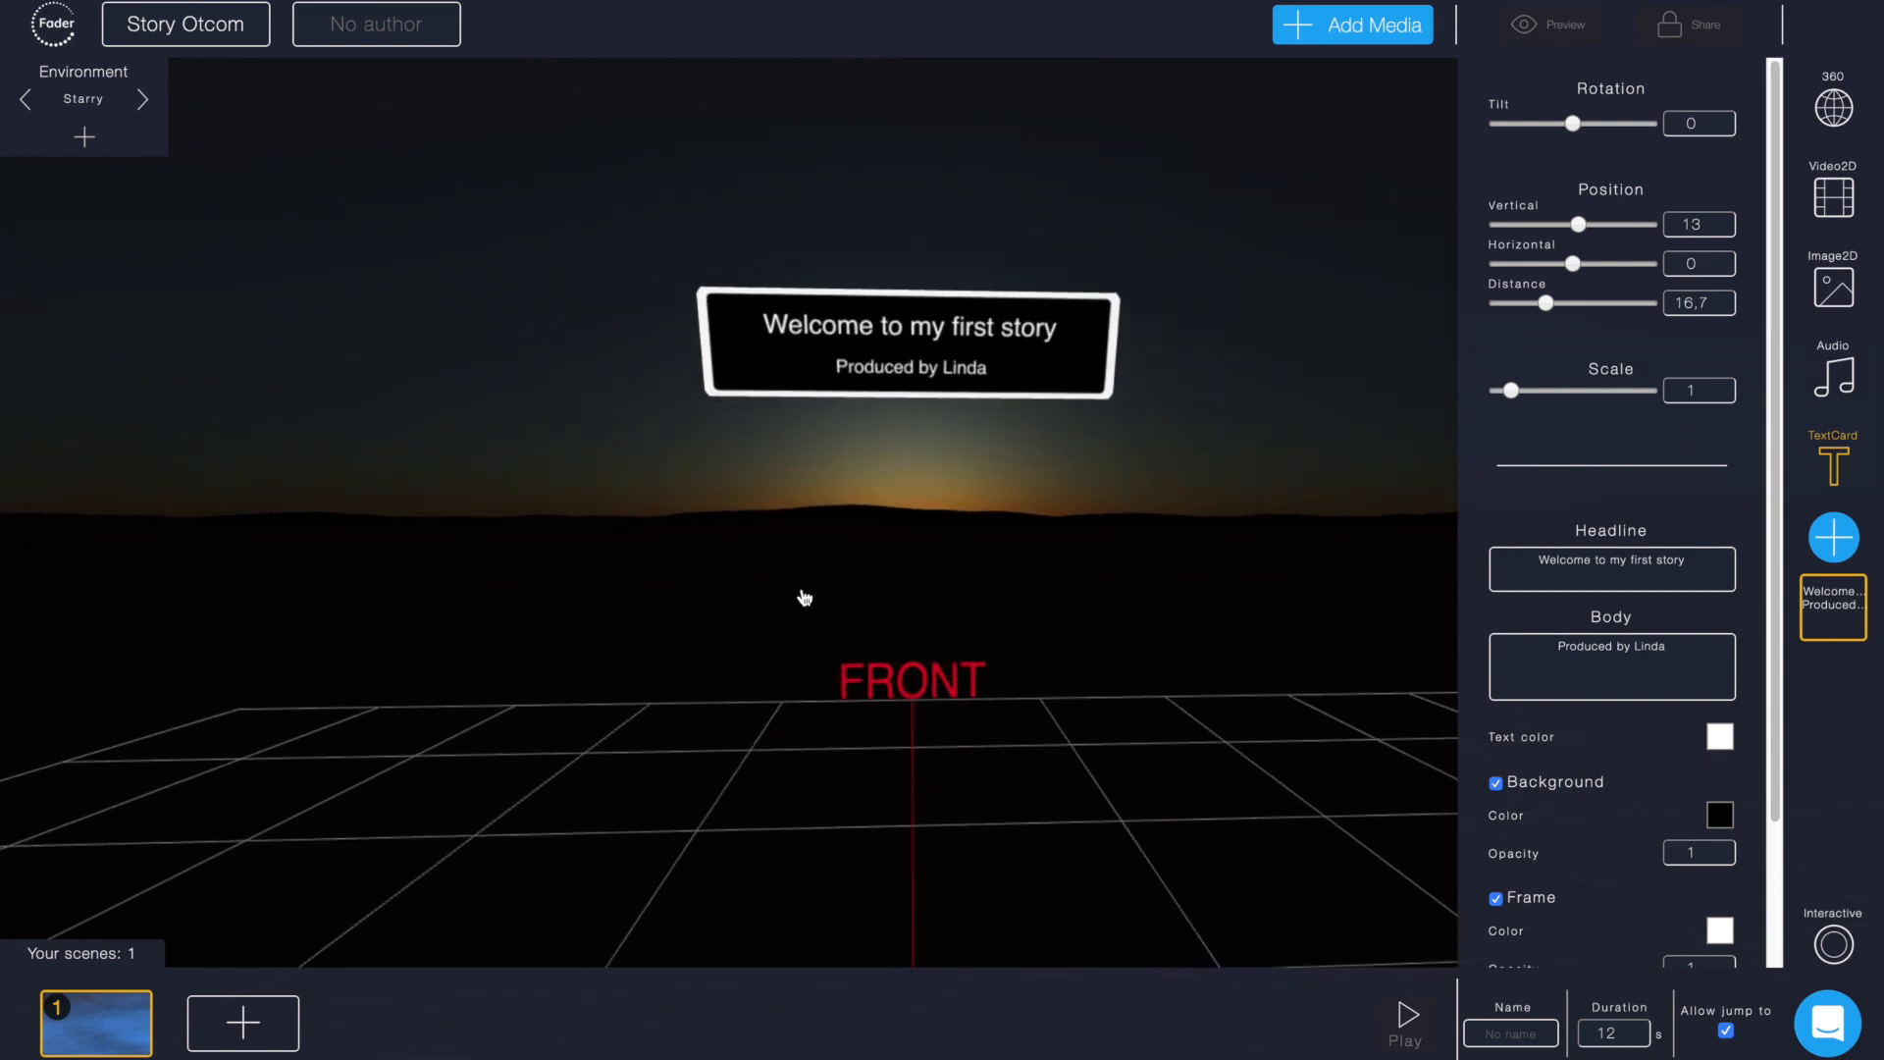
Step: Create a second scene and add SAM_100_0185.mp4 and SAM_100_0372.jpg from the own media library to the story's media
{"action": "left_click", "coordinate": [245, 1016]}
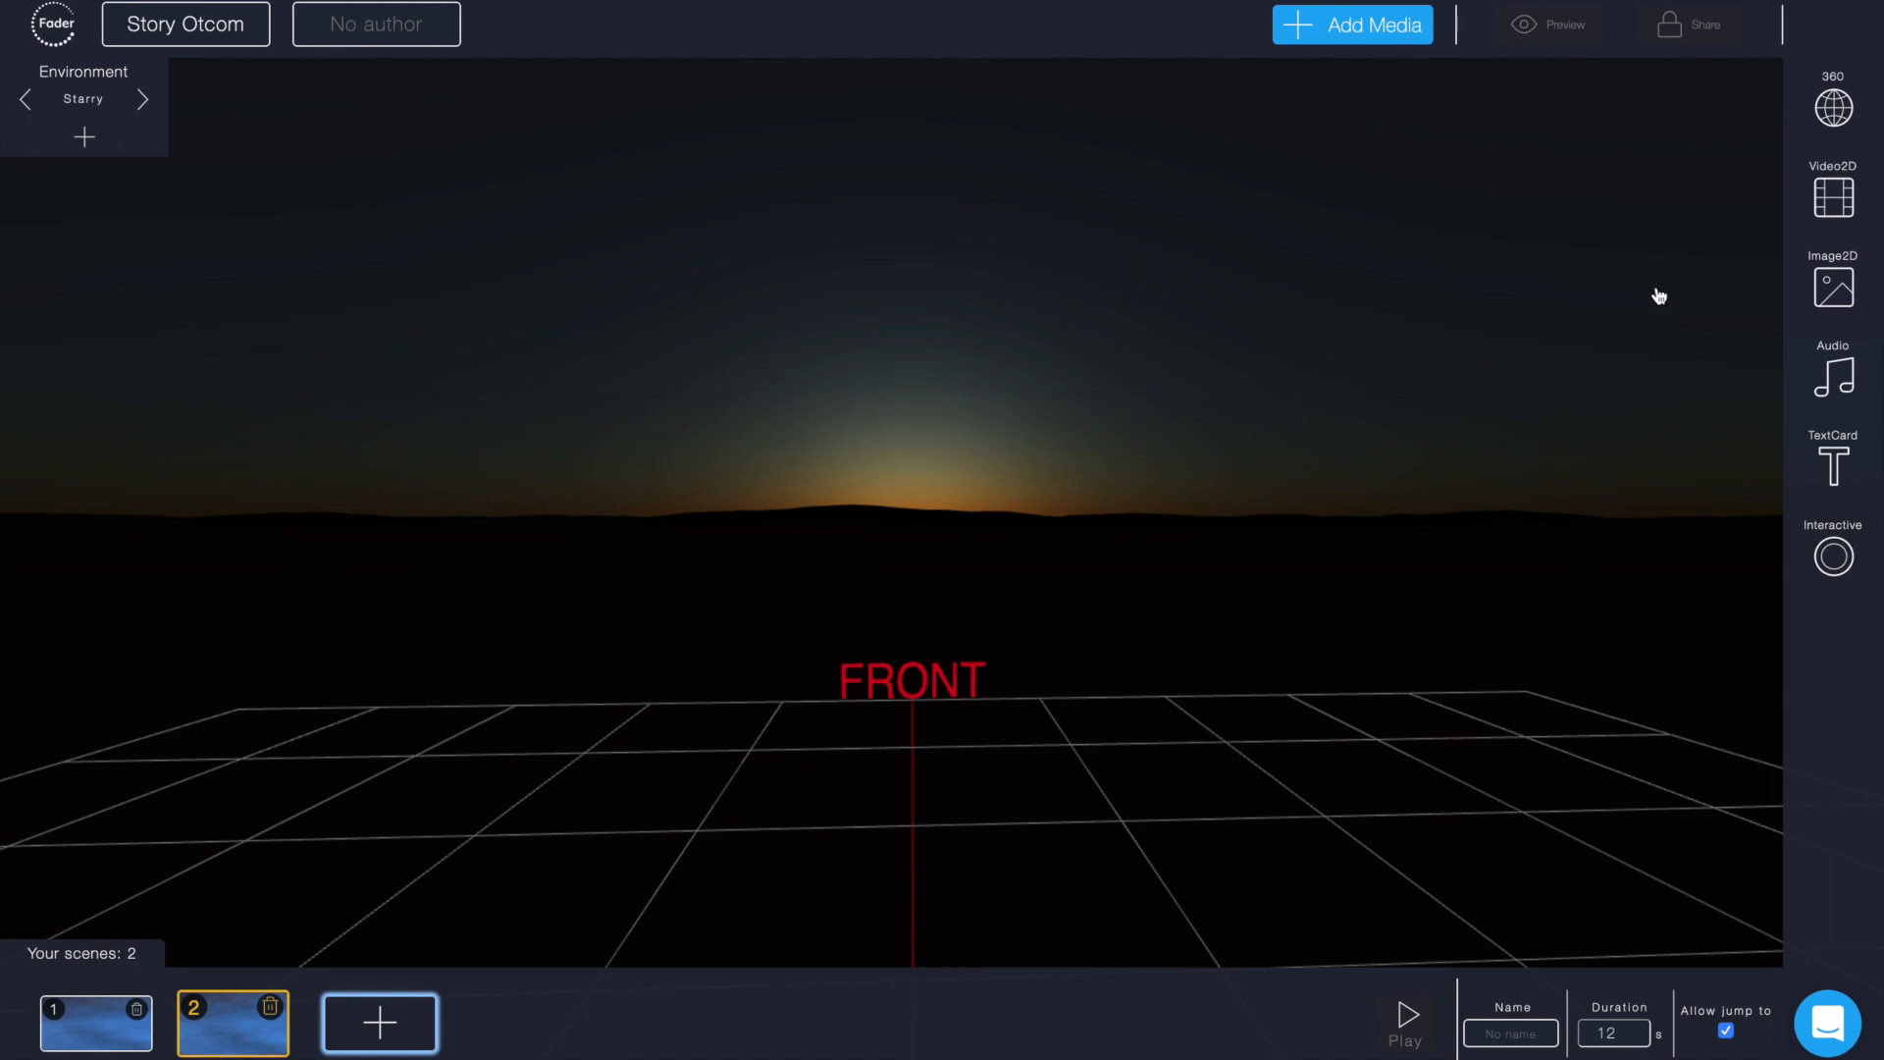
{"action": "left_click", "coordinate": [1395, 31]}
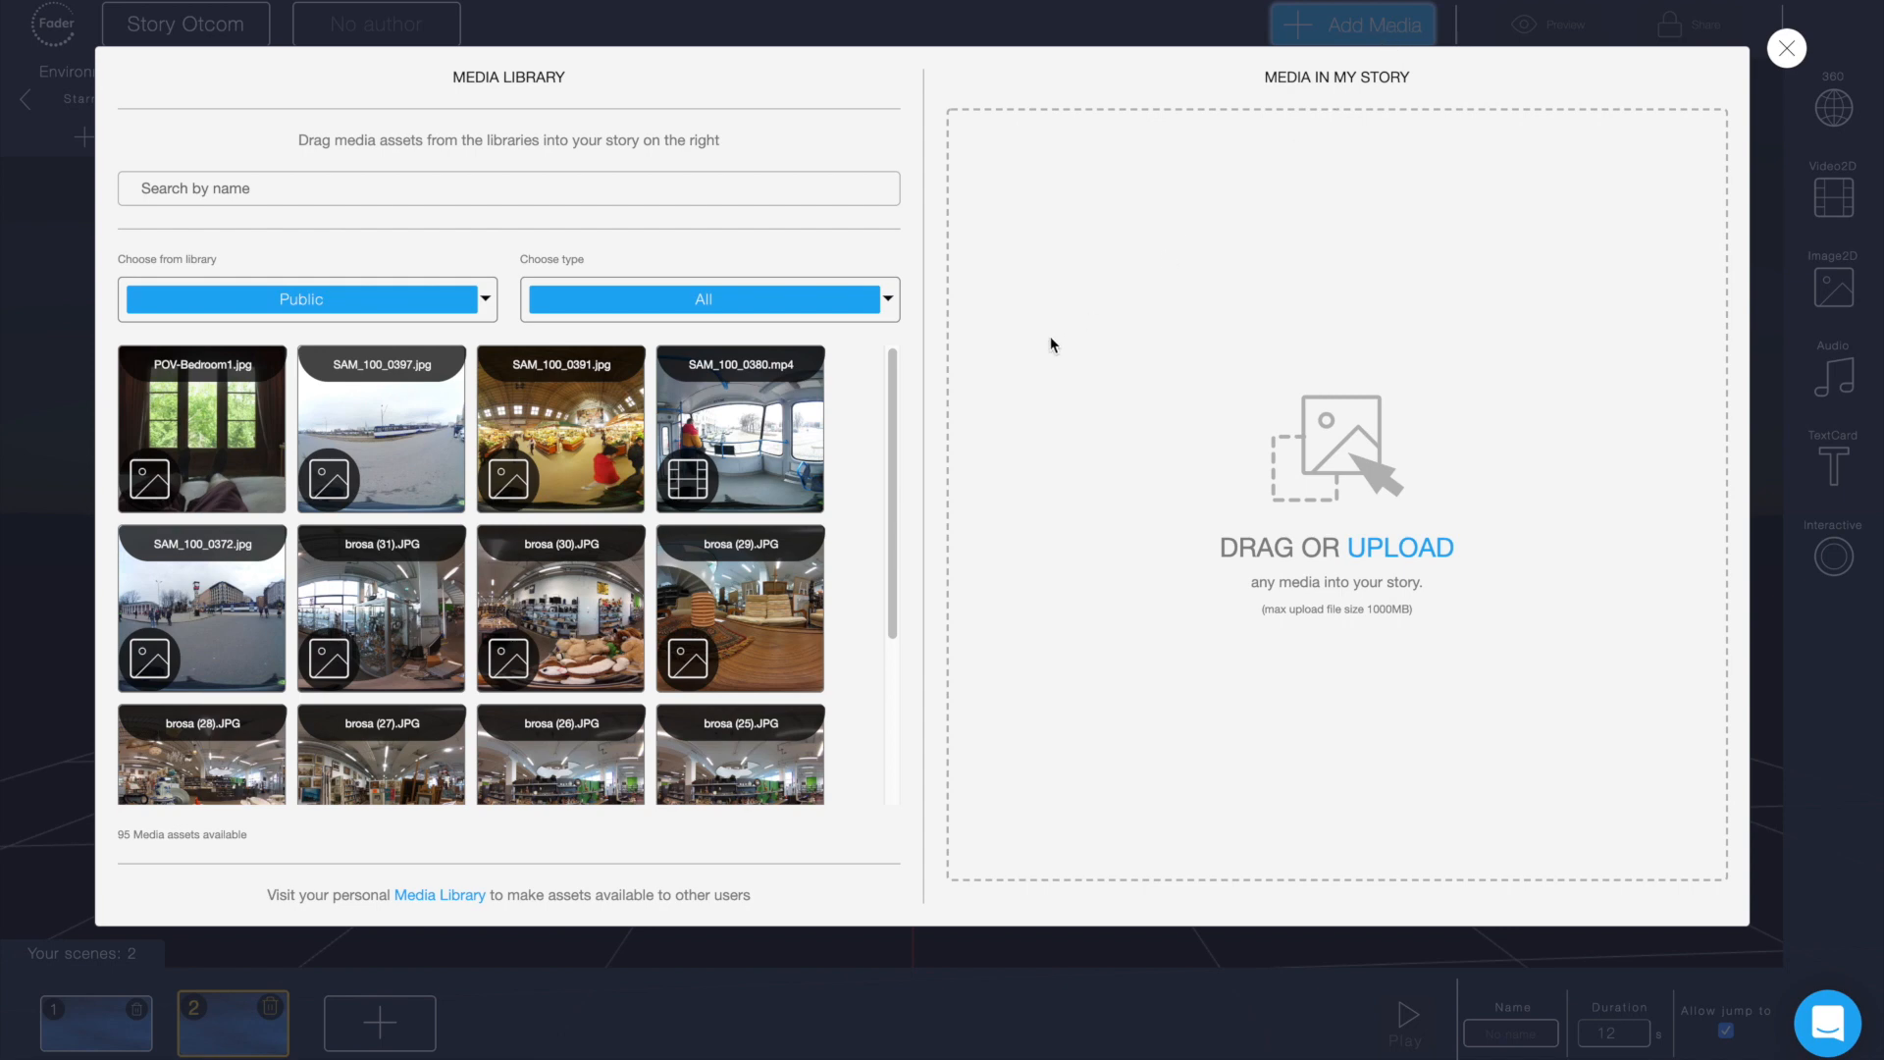
{"action": "left_click", "coordinate": [482, 303]}
{"action": "left_click", "coordinate": [455, 344]}
{"action": "scroll", "coordinate": [887, 423], "scroll_direction": "down", "scroll_amount": 3}
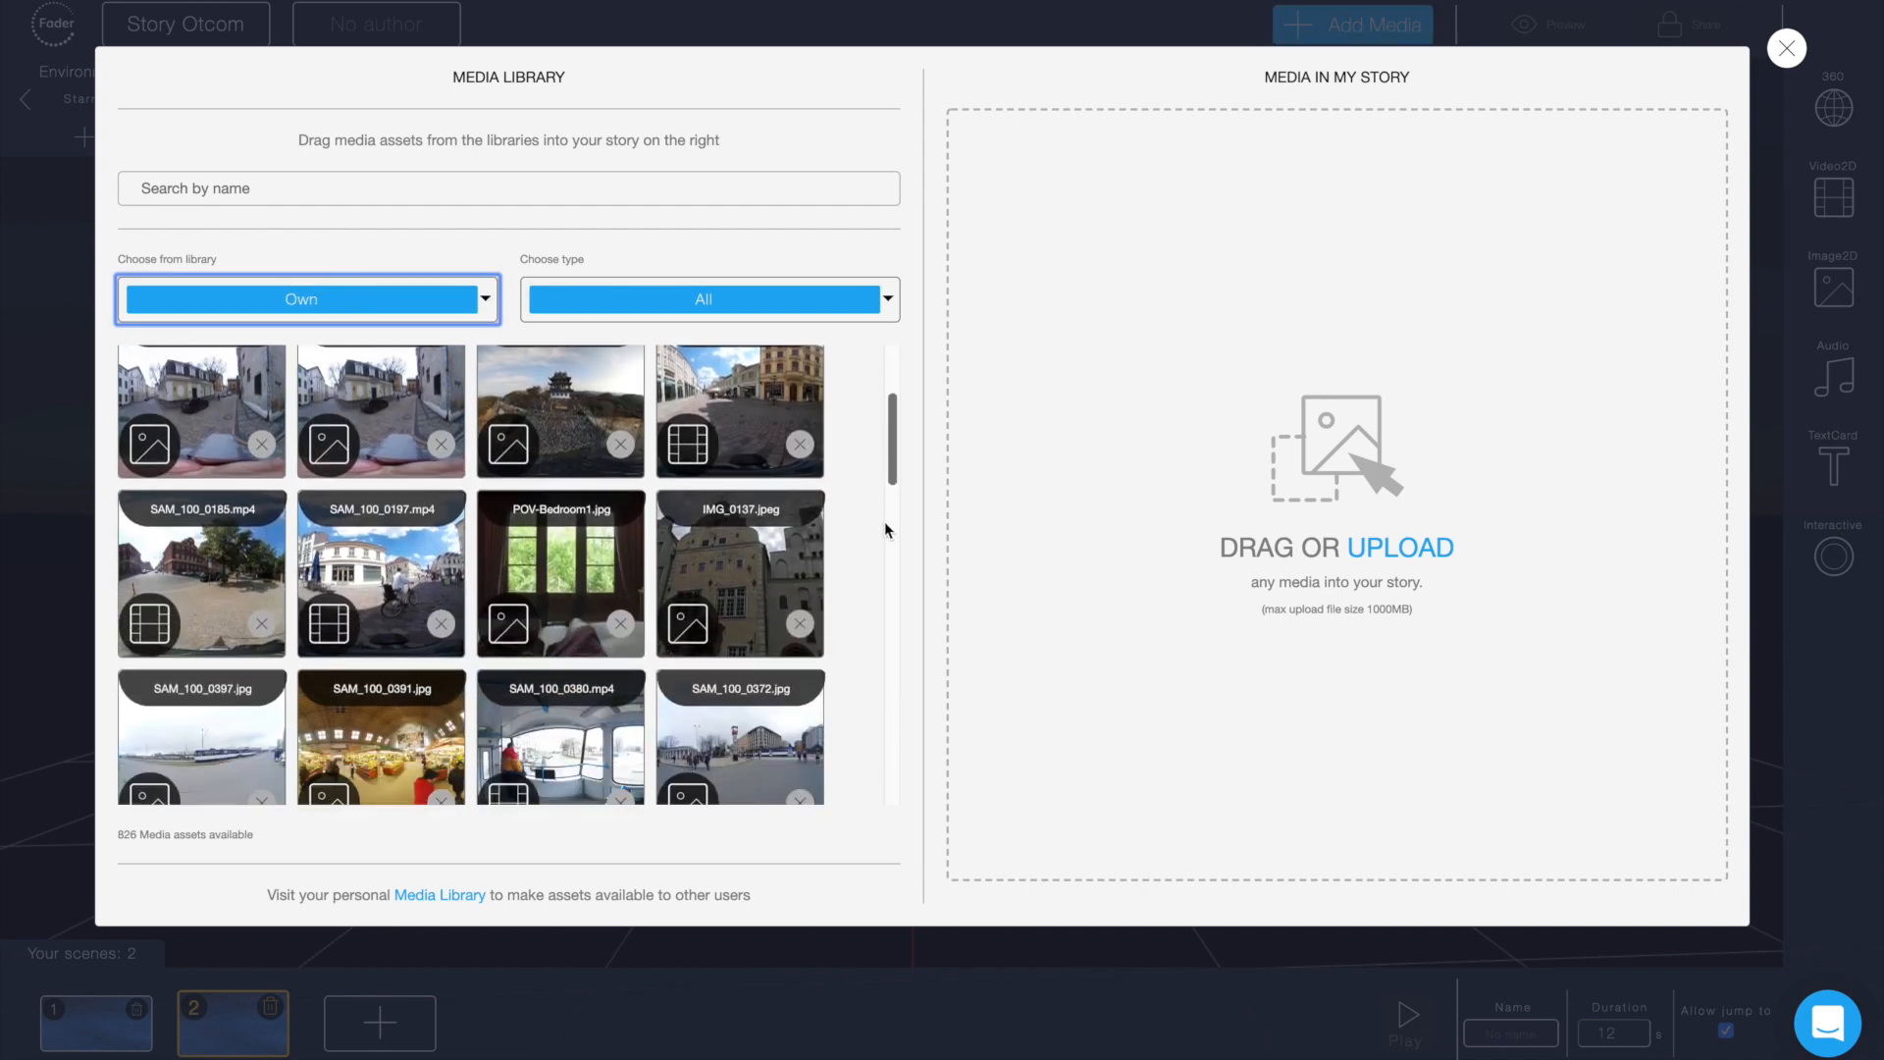
{"action": "left_click_drag", "start_coordinate": [209, 579], "coordinate": [1152, 471]}
{"action": "scroll", "coordinate": [889, 442], "scroll_direction": "down", "scroll_amount": 2}
{"action": "left_click_drag", "start_coordinate": [775, 550], "coordinate": [1210, 432]}
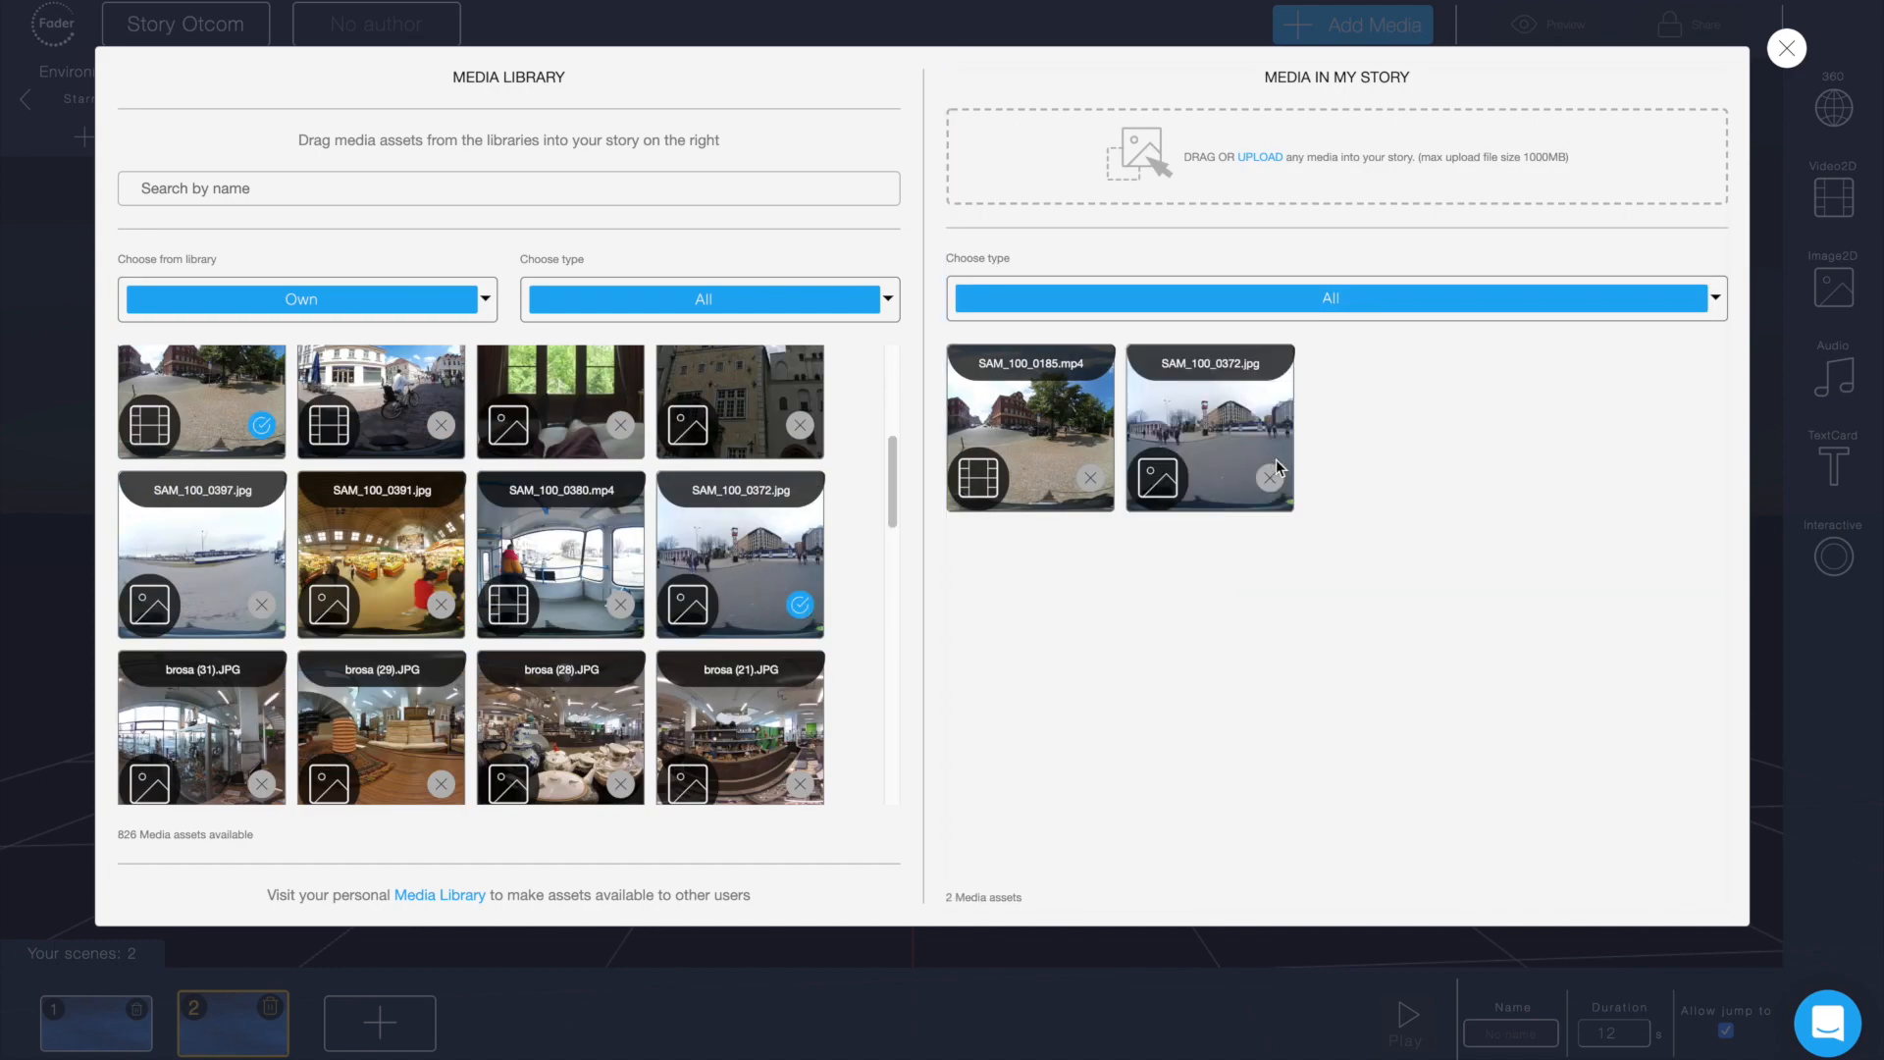
Step: Add the jack_in_the_box_fast audio file and the Bildschirmfoto 2019-03-22 image of people using headsets to the story's media
{"action": "left_click_drag", "start_coordinate": [893, 552], "coordinate": [893, 393]}
{"action": "left_click_drag", "start_coordinate": [587, 447], "coordinate": [1226, 461]}
{"action": "left_click_drag", "start_coordinate": [765, 441], "coordinate": [1569, 455]}
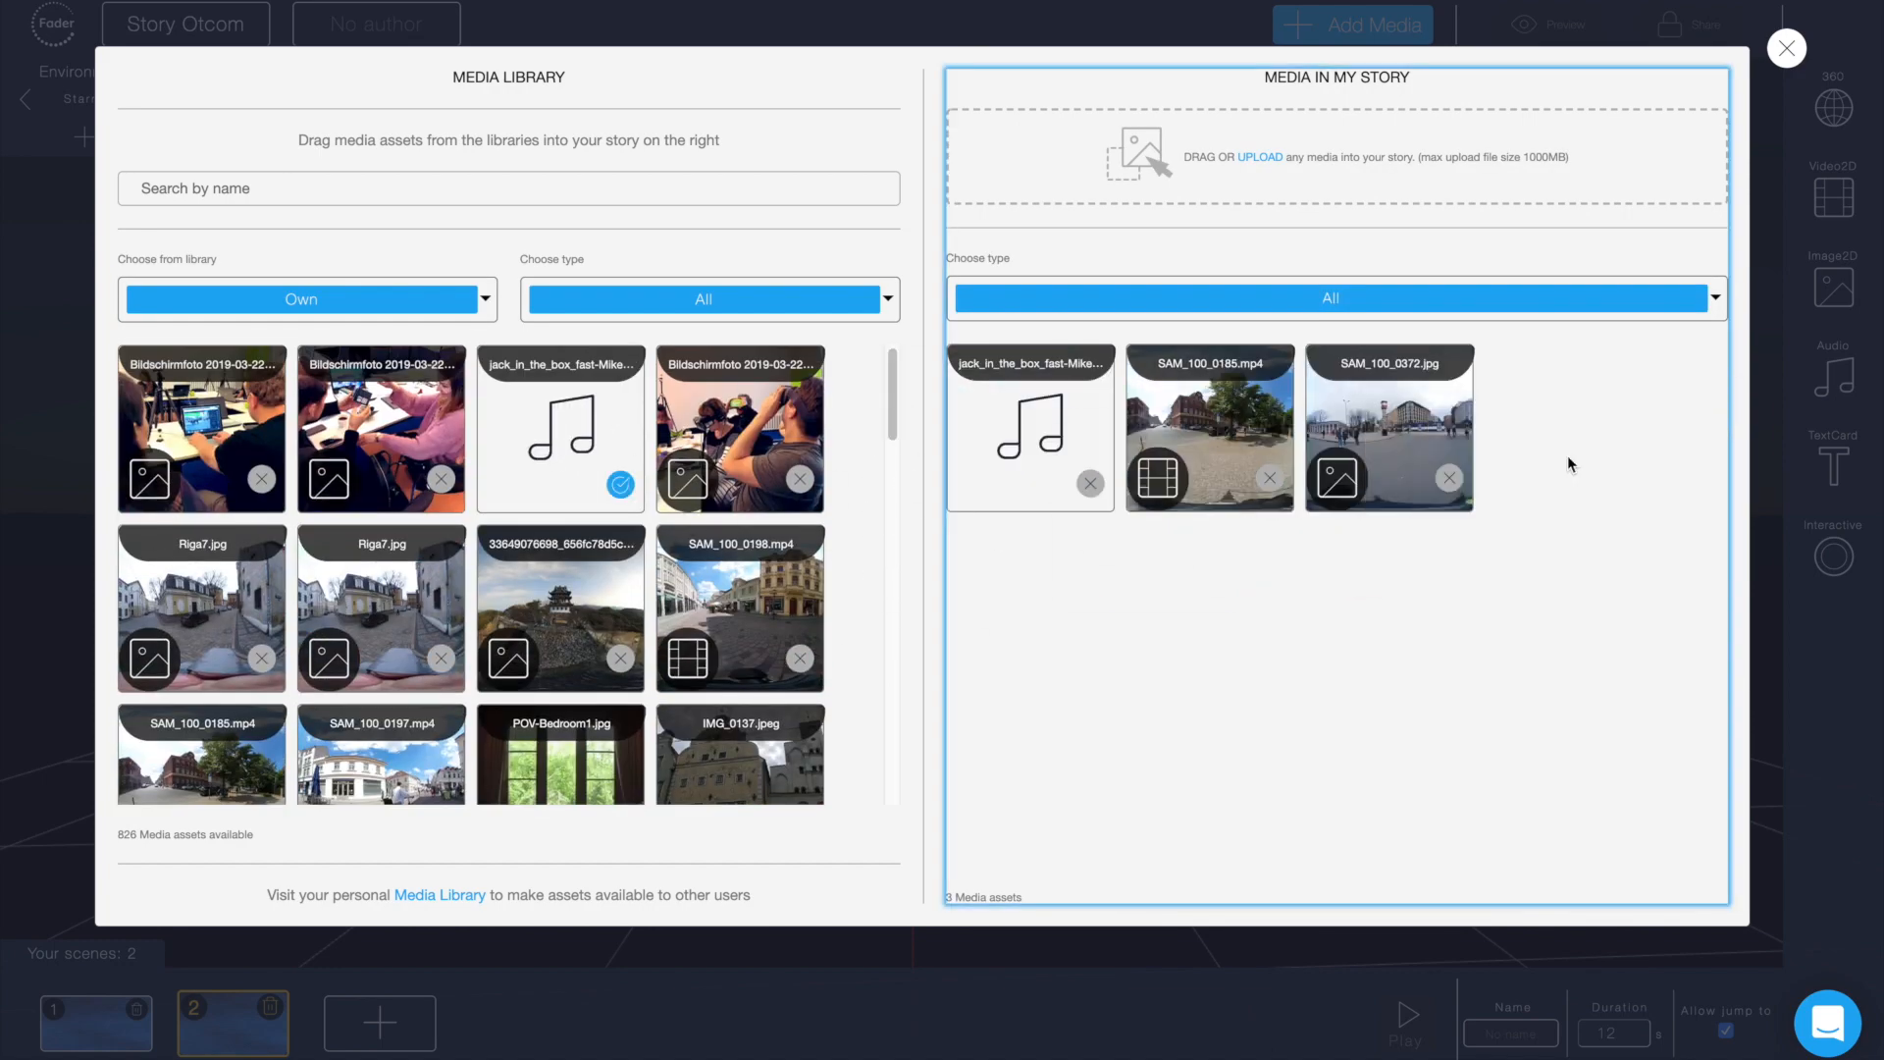
{"action": "left_click", "coordinate": [1787, 48]}
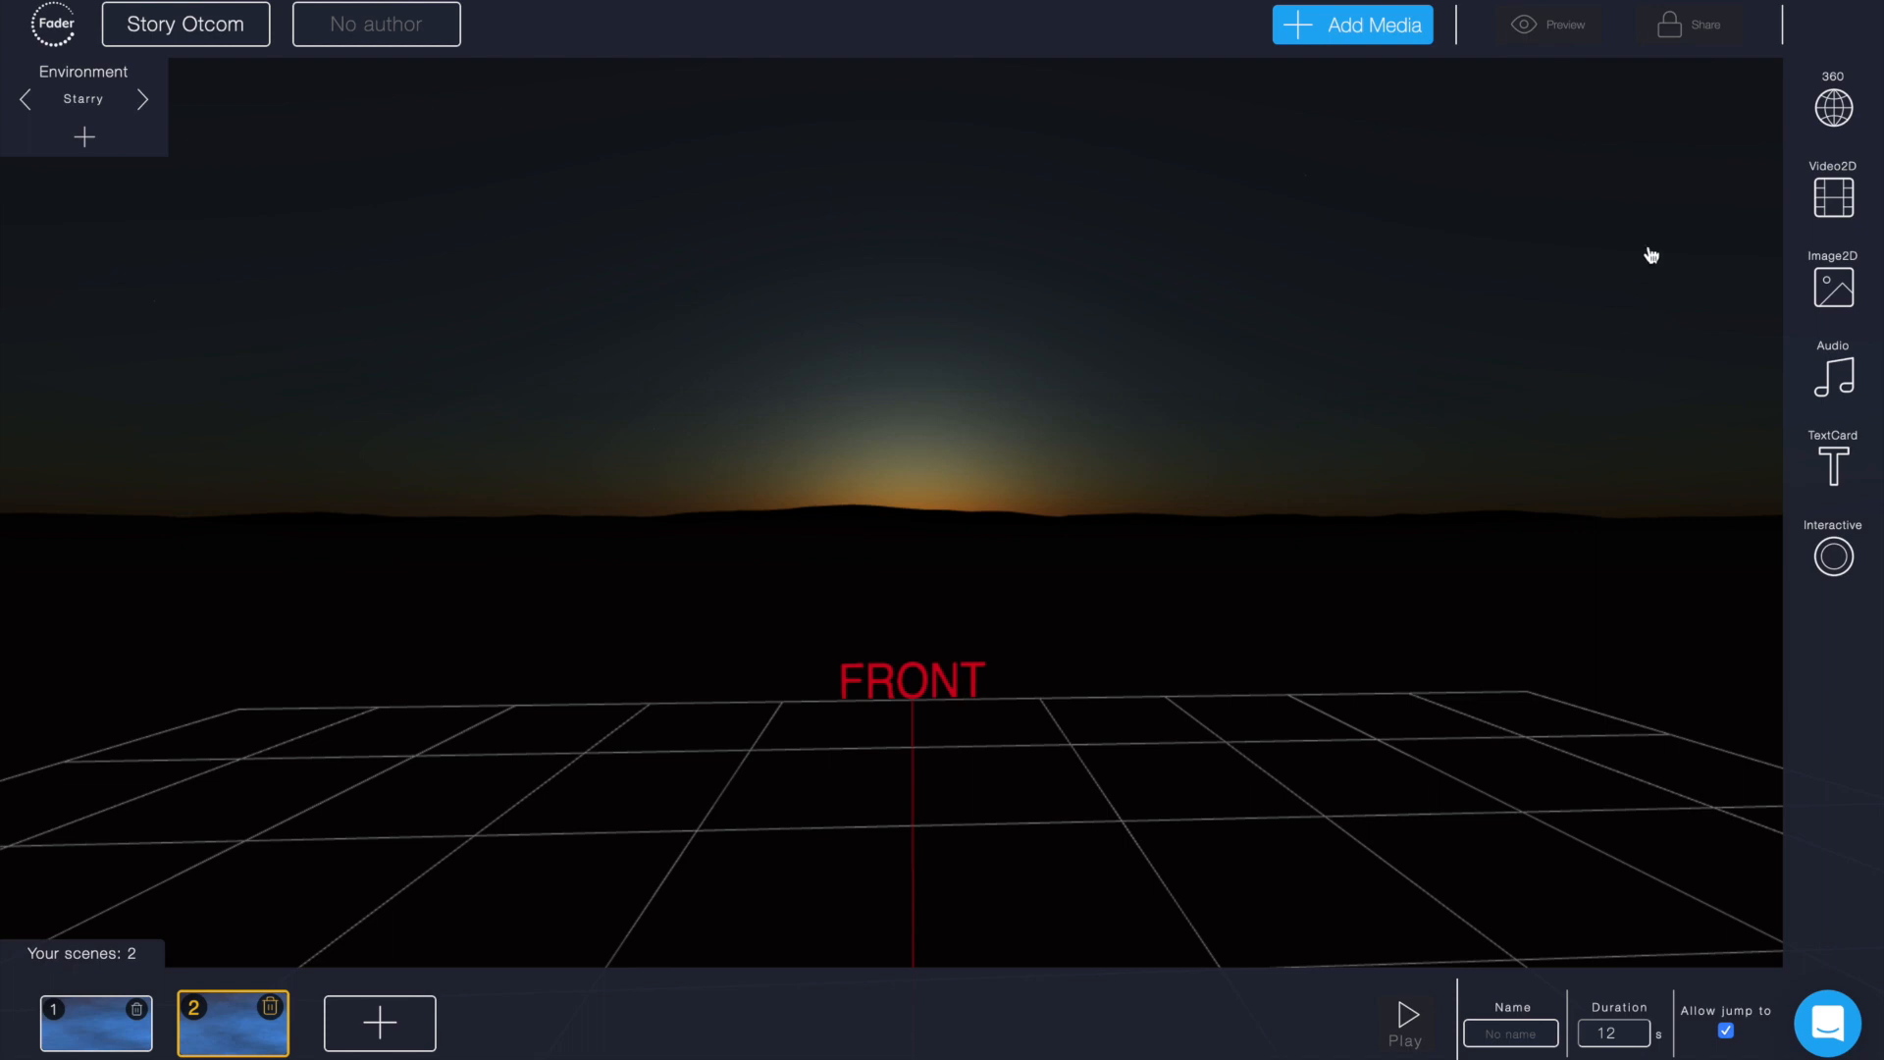
Step: Place SAM_100_0185.mp4 in the second scene as its 360 media
{"action": "left_click", "coordinate": [1838, 112]}
{"action": "left_click", "coordinate": [1832, 181]}
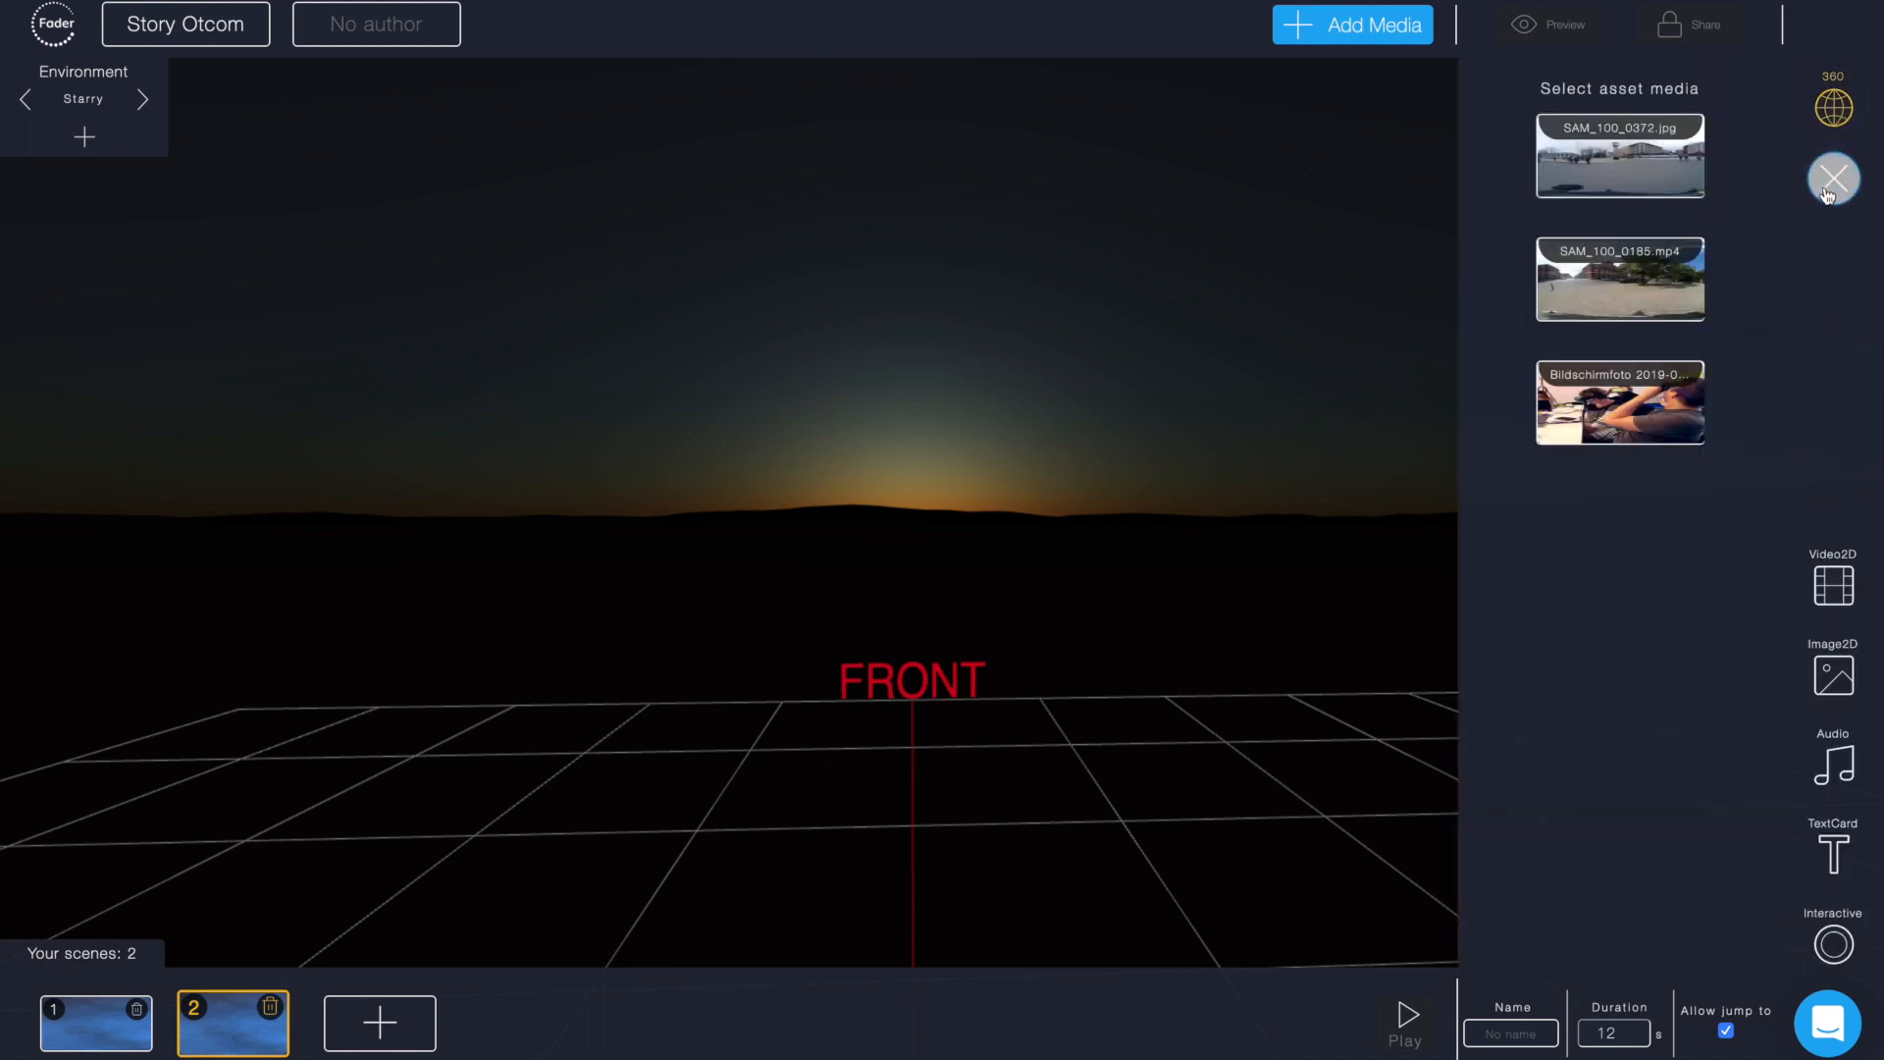
{"action": "left_click", "coordinate": [1644, 302]}
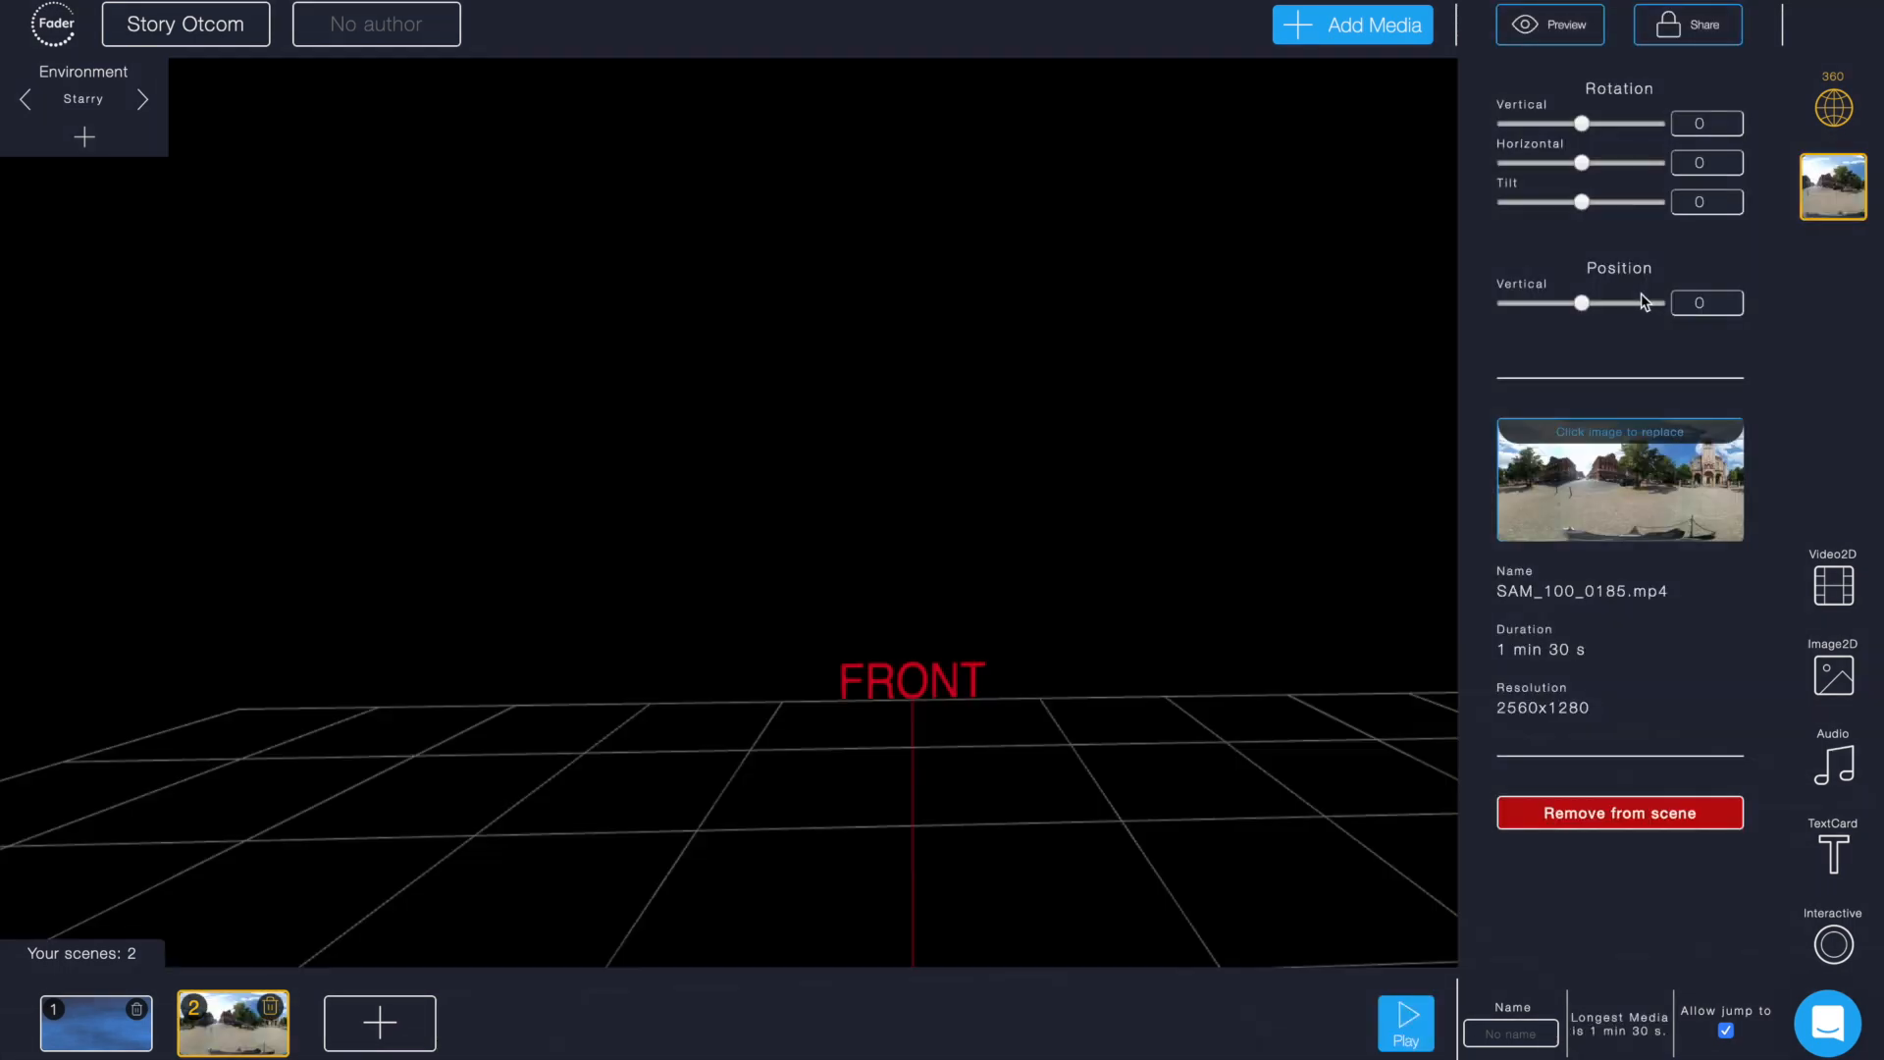
Step: Play the 360 video briefly, stop it, and rotate it horizontally until the church faces the front marker
{"action": "left_click", "coordinate": [1408, 1021]}
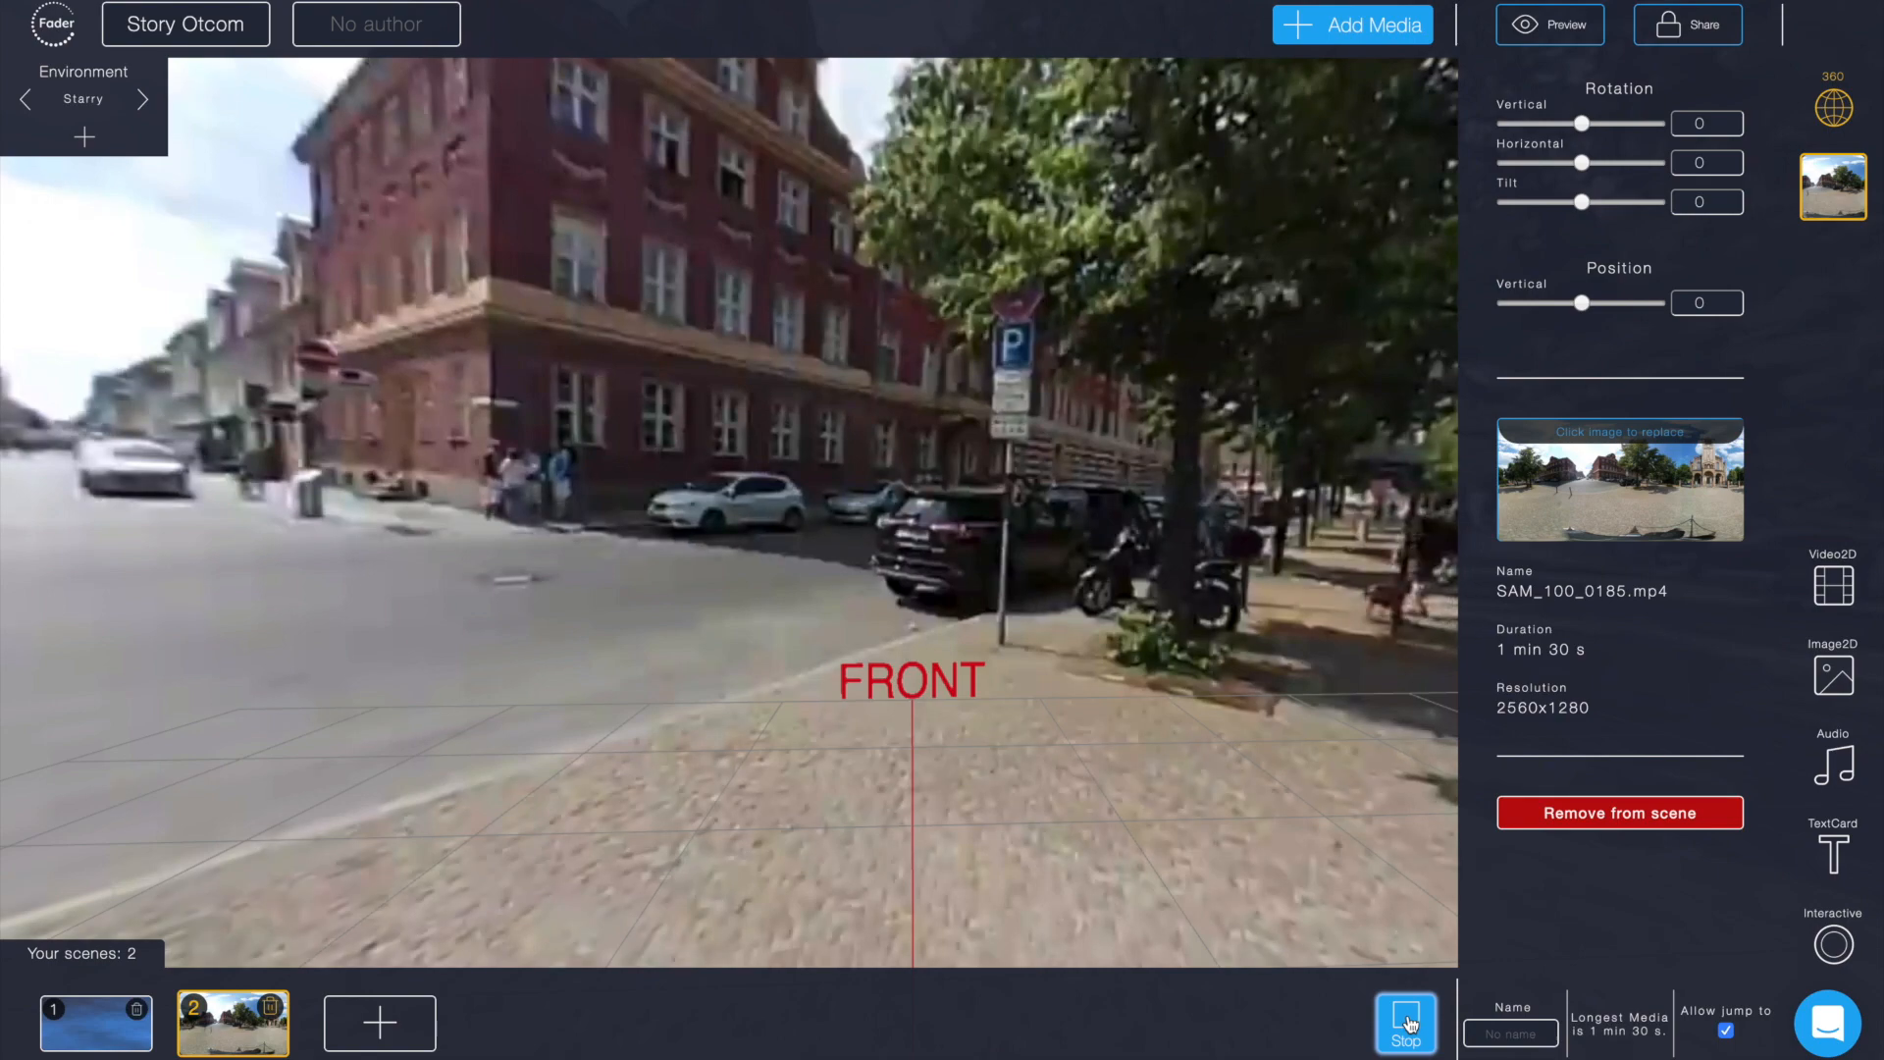
{"action": "left_click", "coordinate": [1409, 1022]}
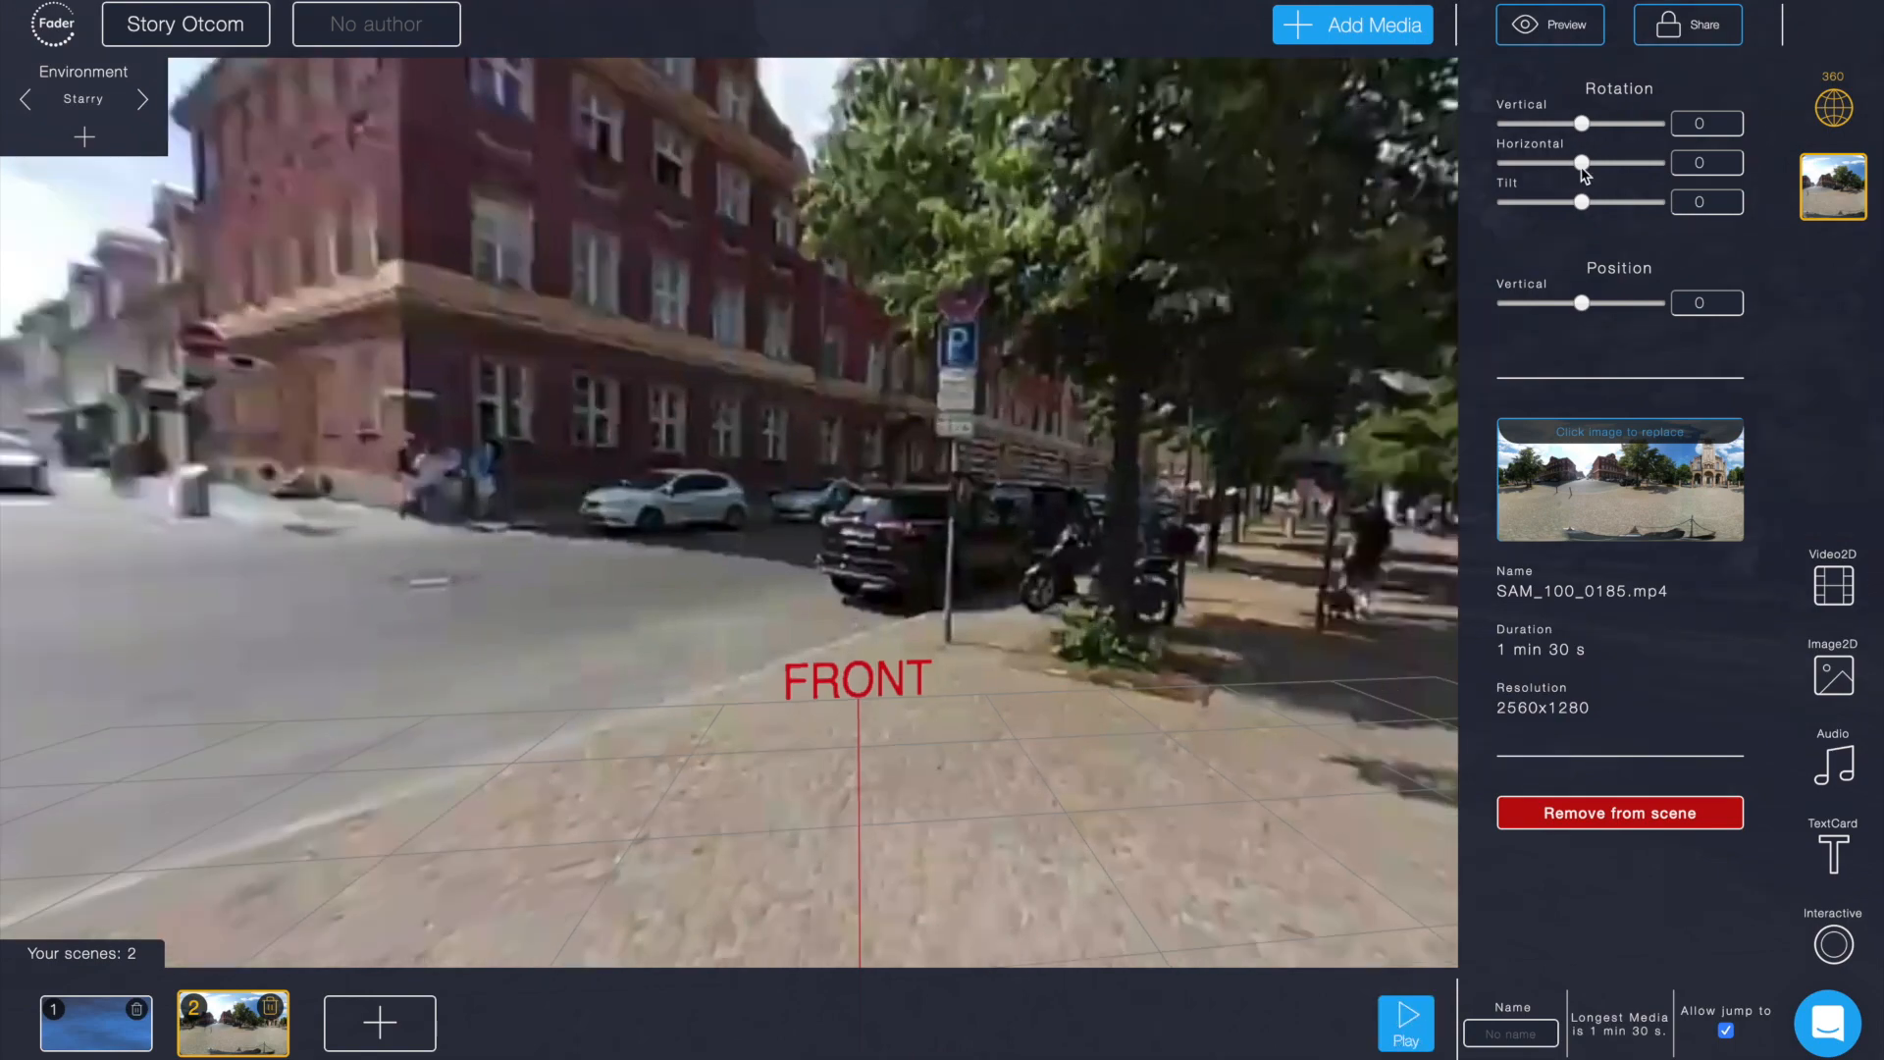
{"action": "left_click_drag", "start_coordinate": [1583, 164], "coordinate": [1641, 167]}
Step: Add a new text card to the second scene with the headline "The city I live in"
{"action": "left_click", "coordinate": [1834, 854]}
{"action": "left_click", "coordinate": [1833, 537]}
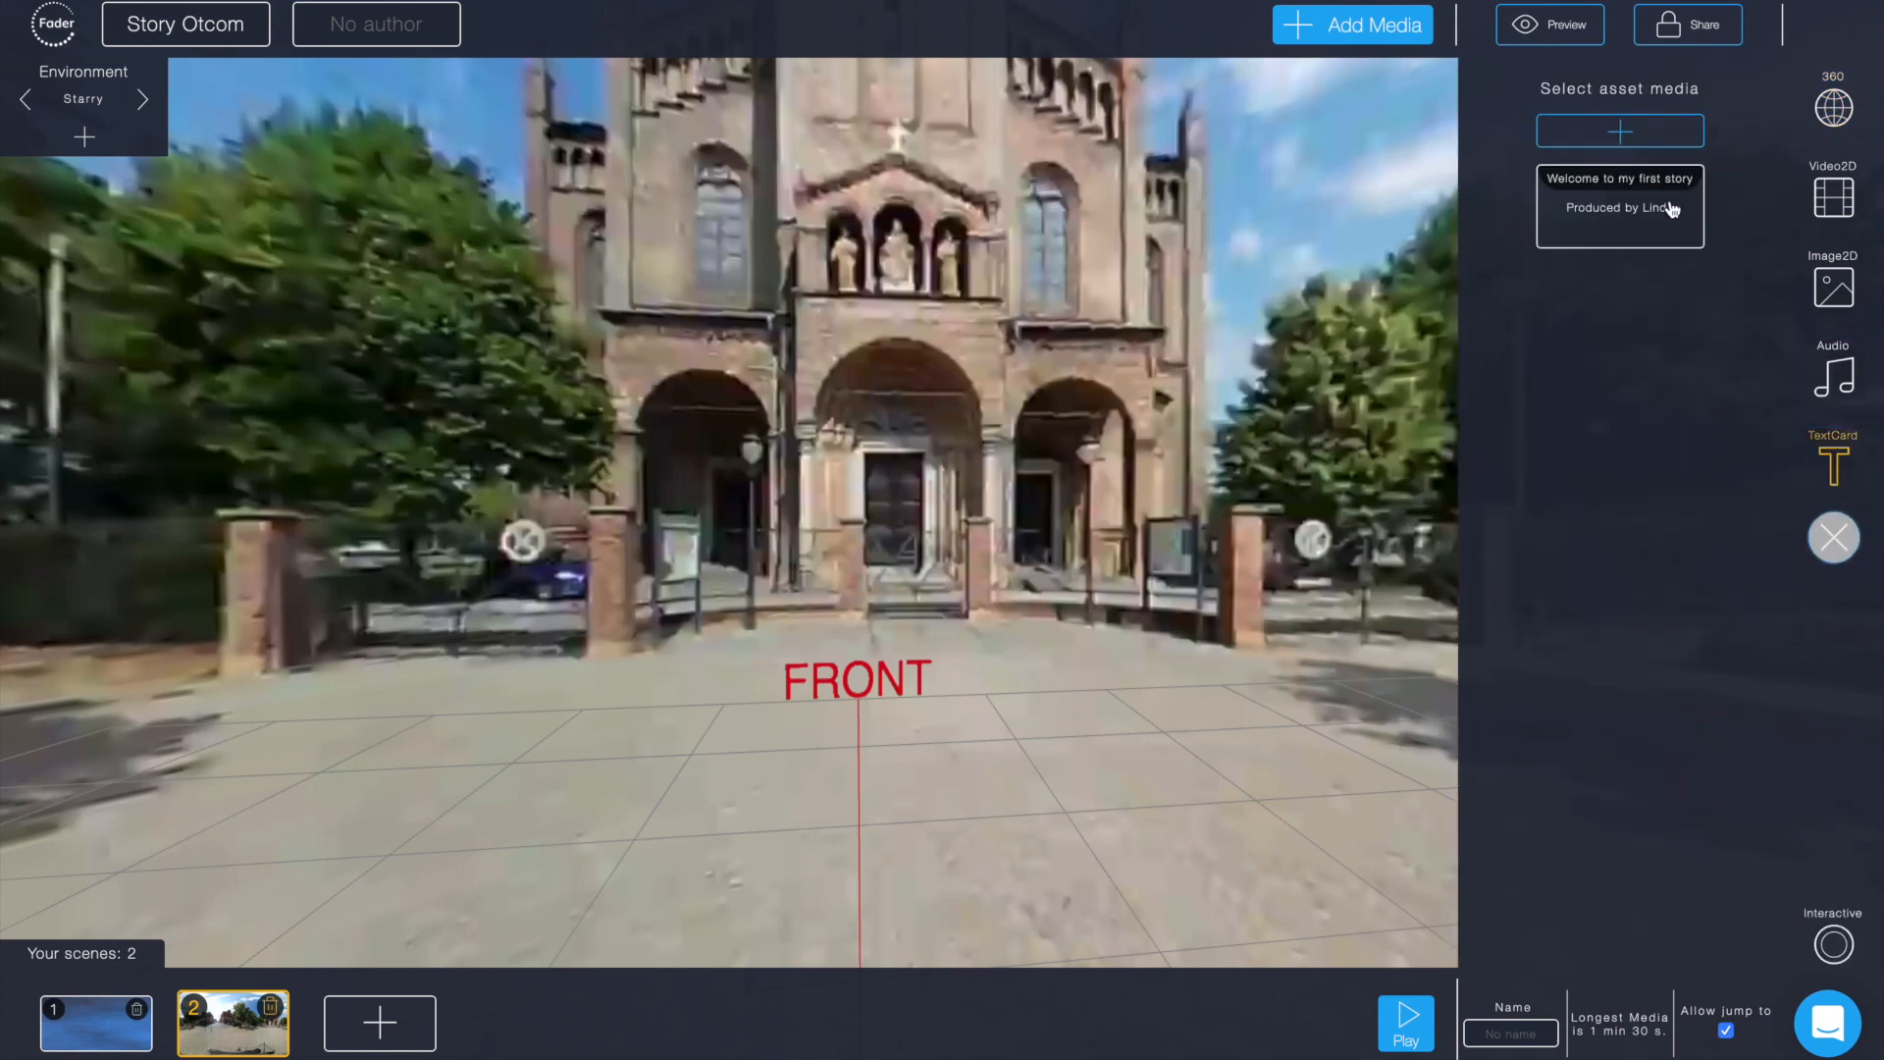
{"action": "left_click", "coordinate": [1644, 565]}
{"action": "type", "text": "The city I live in"}
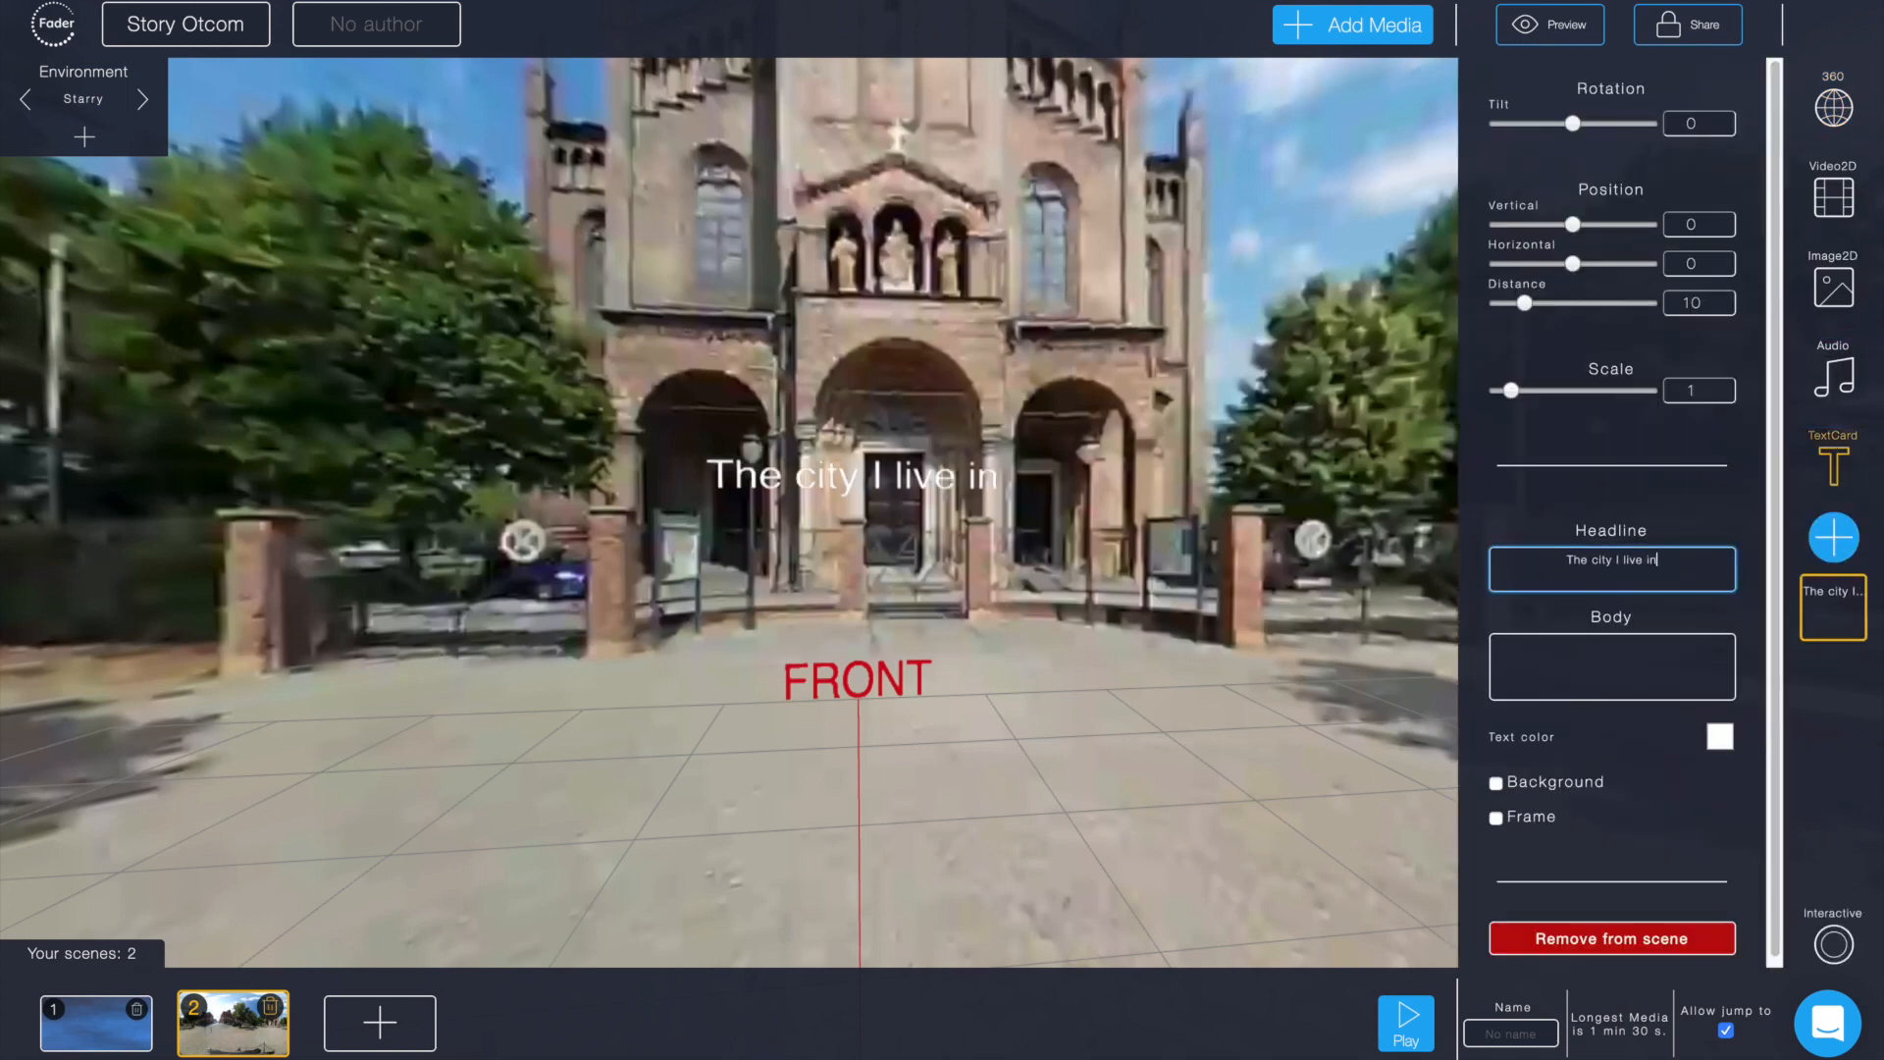
Step: Enter "Potsdam" as the card's body text and turn on its frame and background
{"action": "left_click", "coordinate": [1668, 665]}
{"action": "type", "text": "Potsdam"}
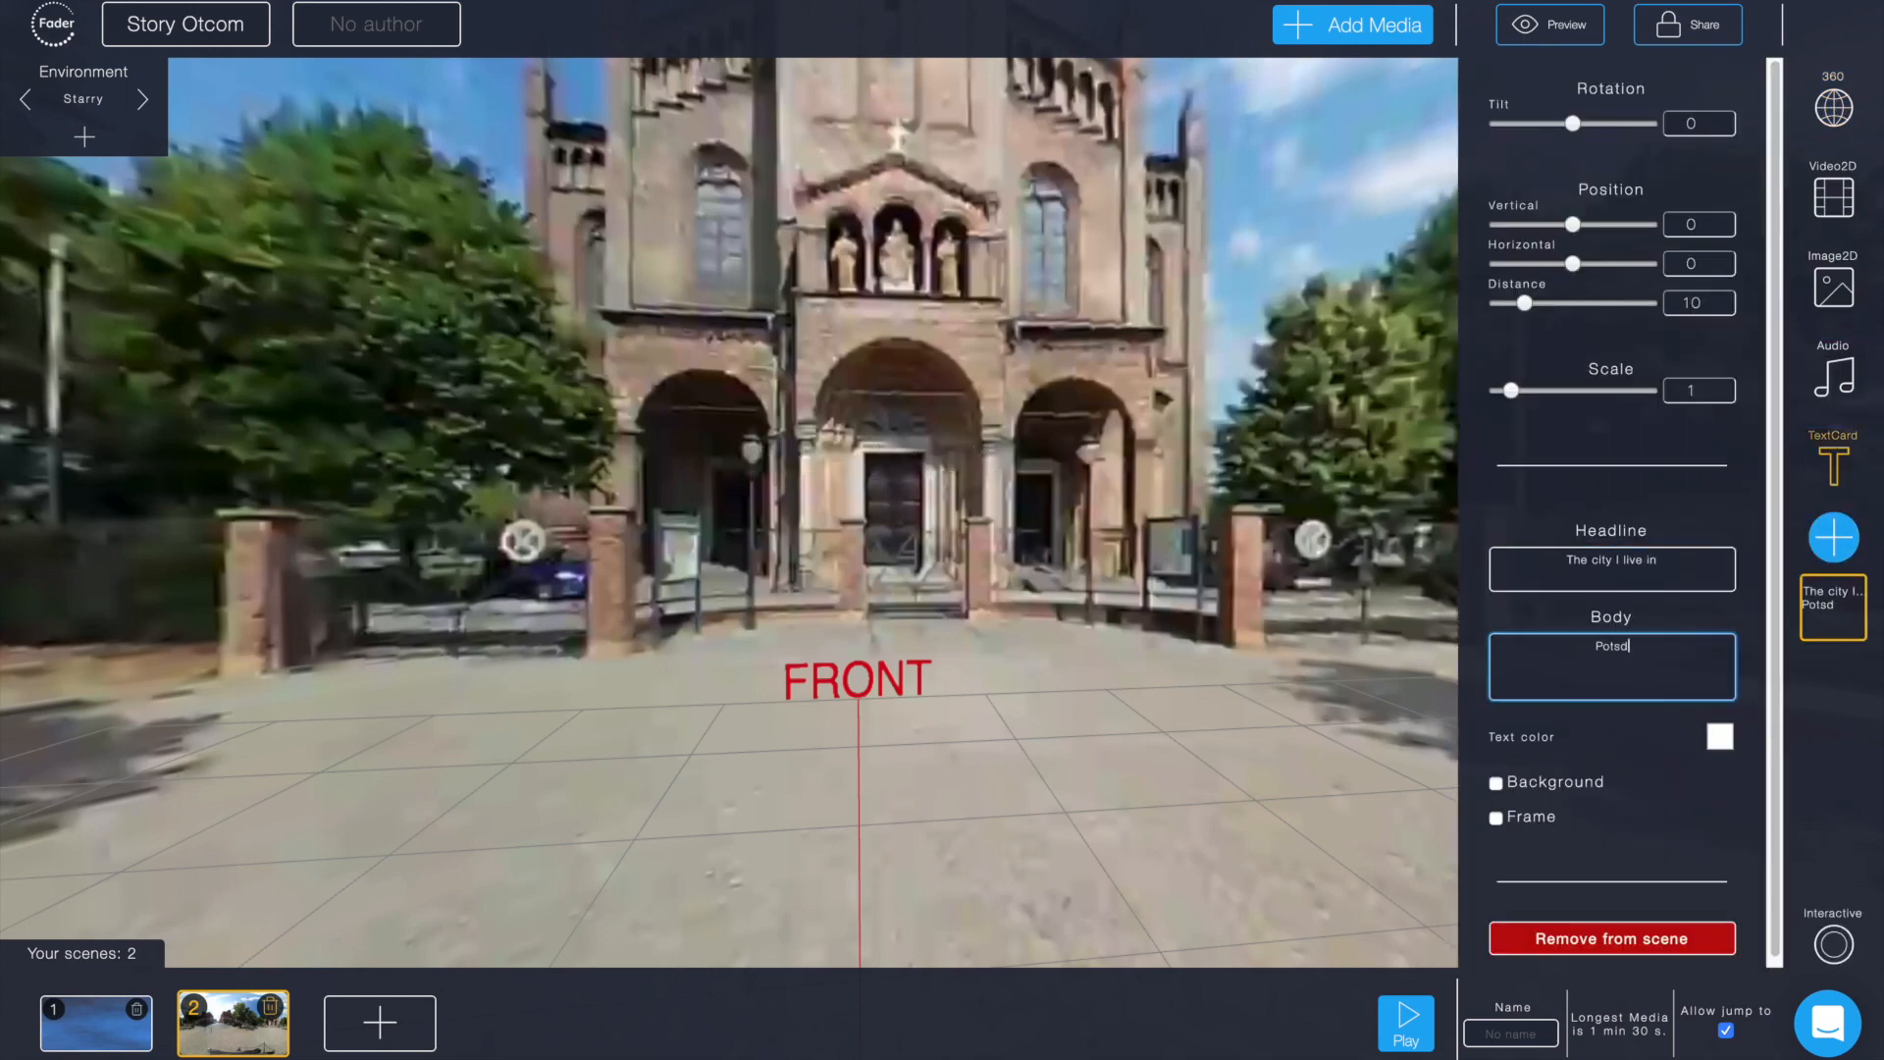
{"action": "left_click", "coordinate": [1496, 818]}
{"action": "left_click", "coordinate": [1496, 783]}
Step: Scale the city text card to 0.6 and lower it to a vertical position of -24.5
{"action": "left_click_drag", "start_coordinate": [1511, 391], "coordinate": [1503, 391]}
{"action": "left_click_drag", "start_coordinate": [1573, 225], "coordinate": [1564, 228]}
{"action": "left_click_drag", "start_coordinate": [1114, 620], "coordinate": [1183, 620]}
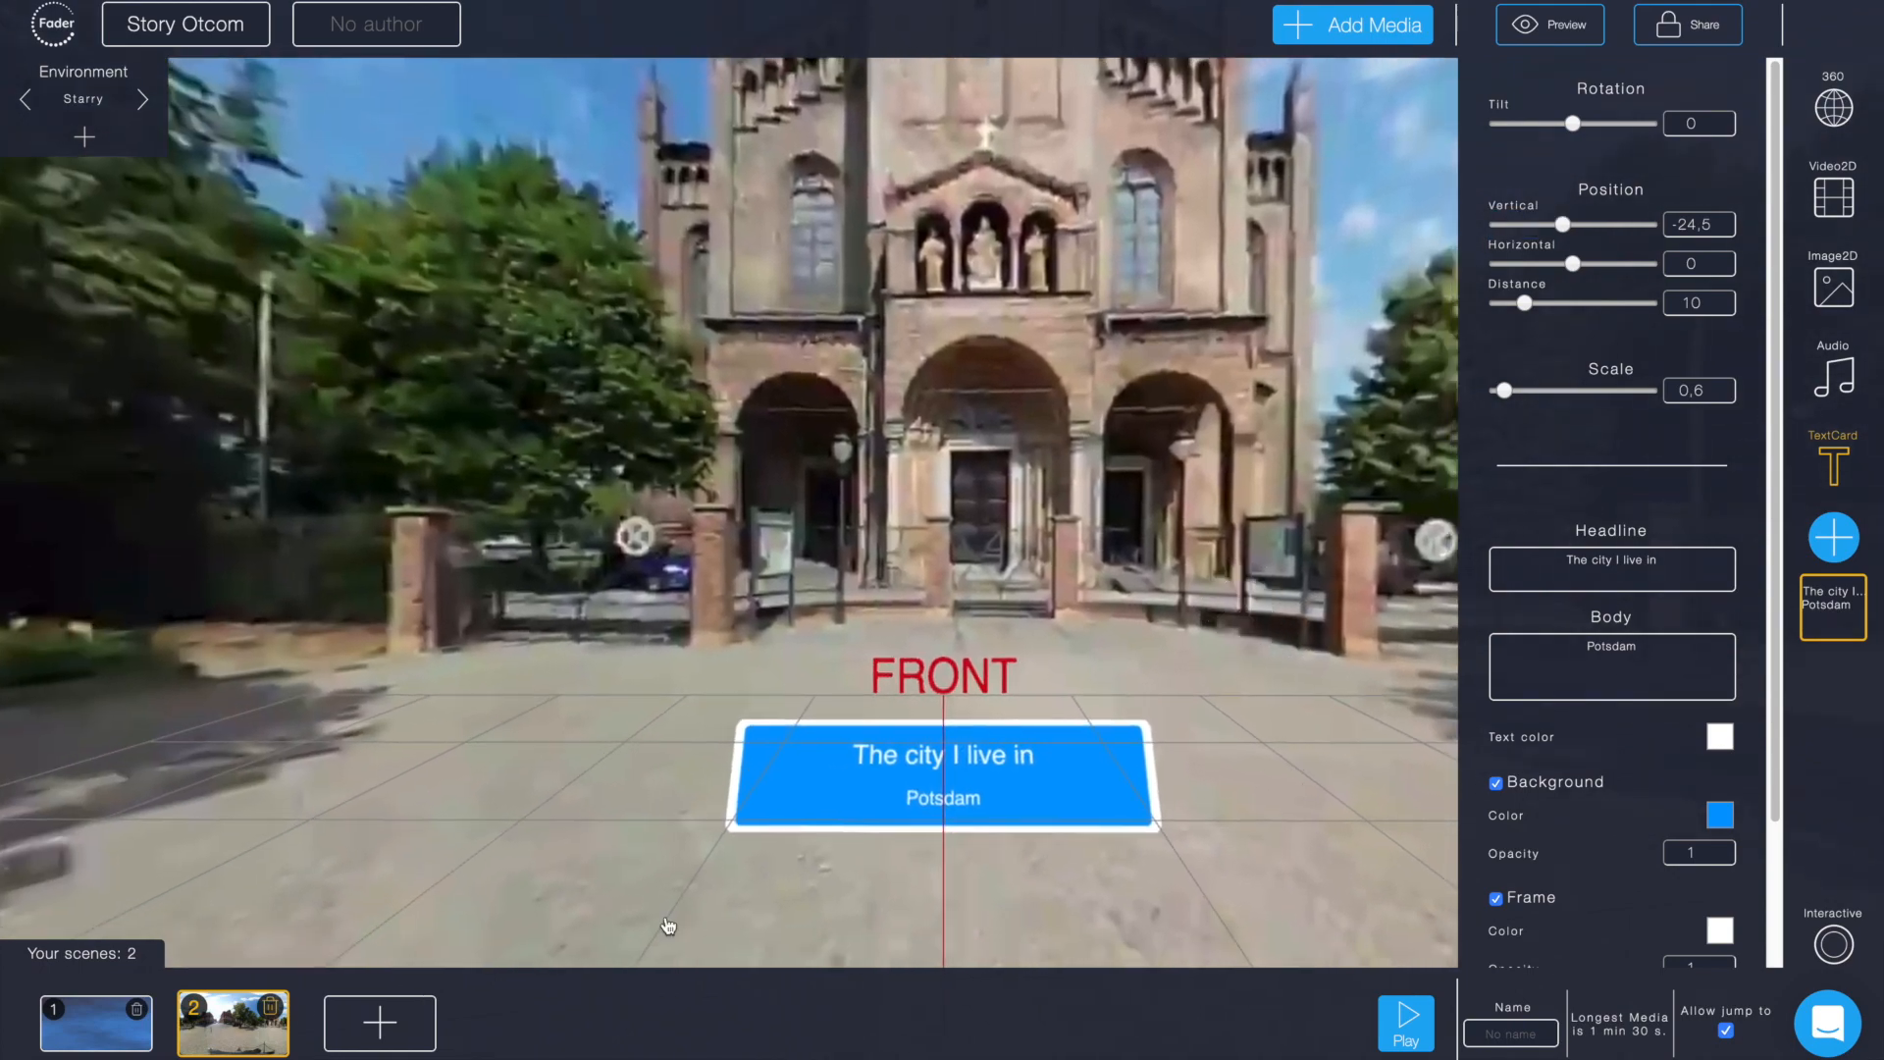
Step: Add a third scene to the story
{"action": "left_click", "coordinate": [371, 1018]}
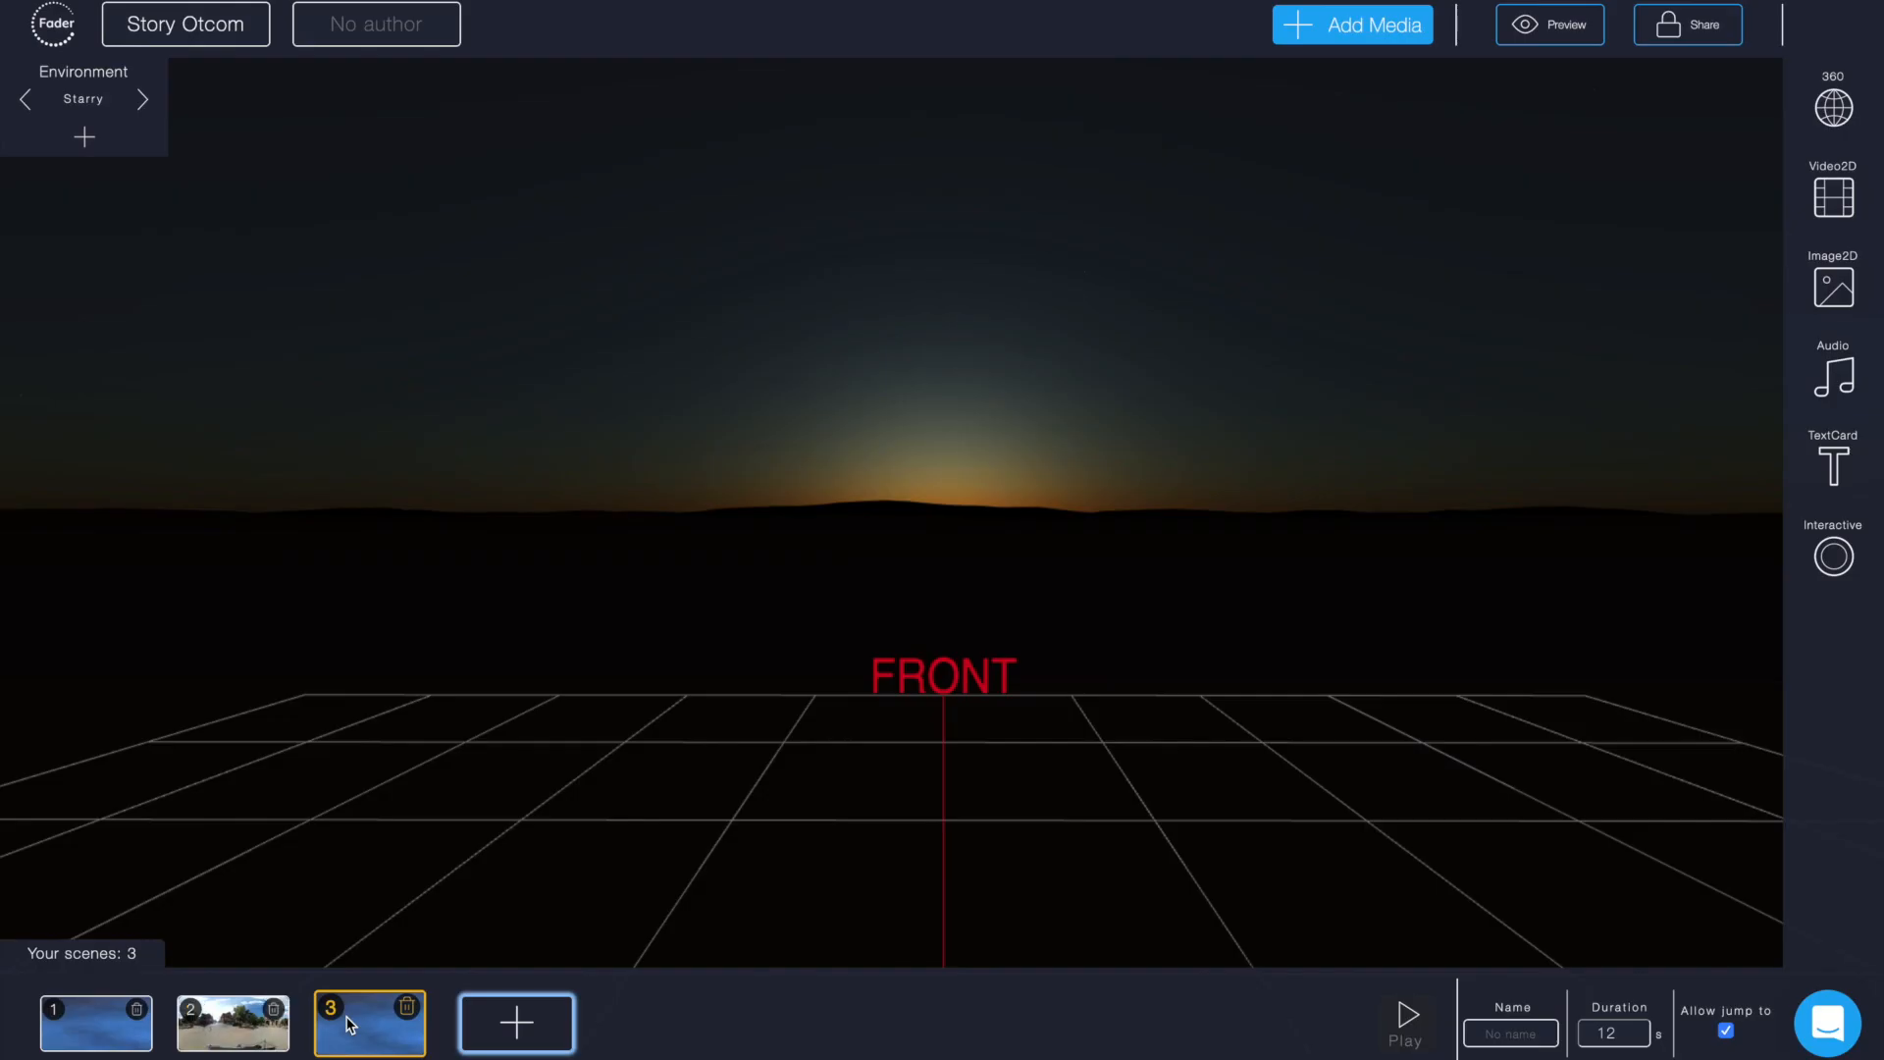
Step: Add the 360 image SAM_100_0372.jpg to the third scene and set its horizontal rotation to 68.5
{"action": "left_click", "coordinate": [1849, 104]}
{"action": "left_click", "coordinate": [1837, 175]}
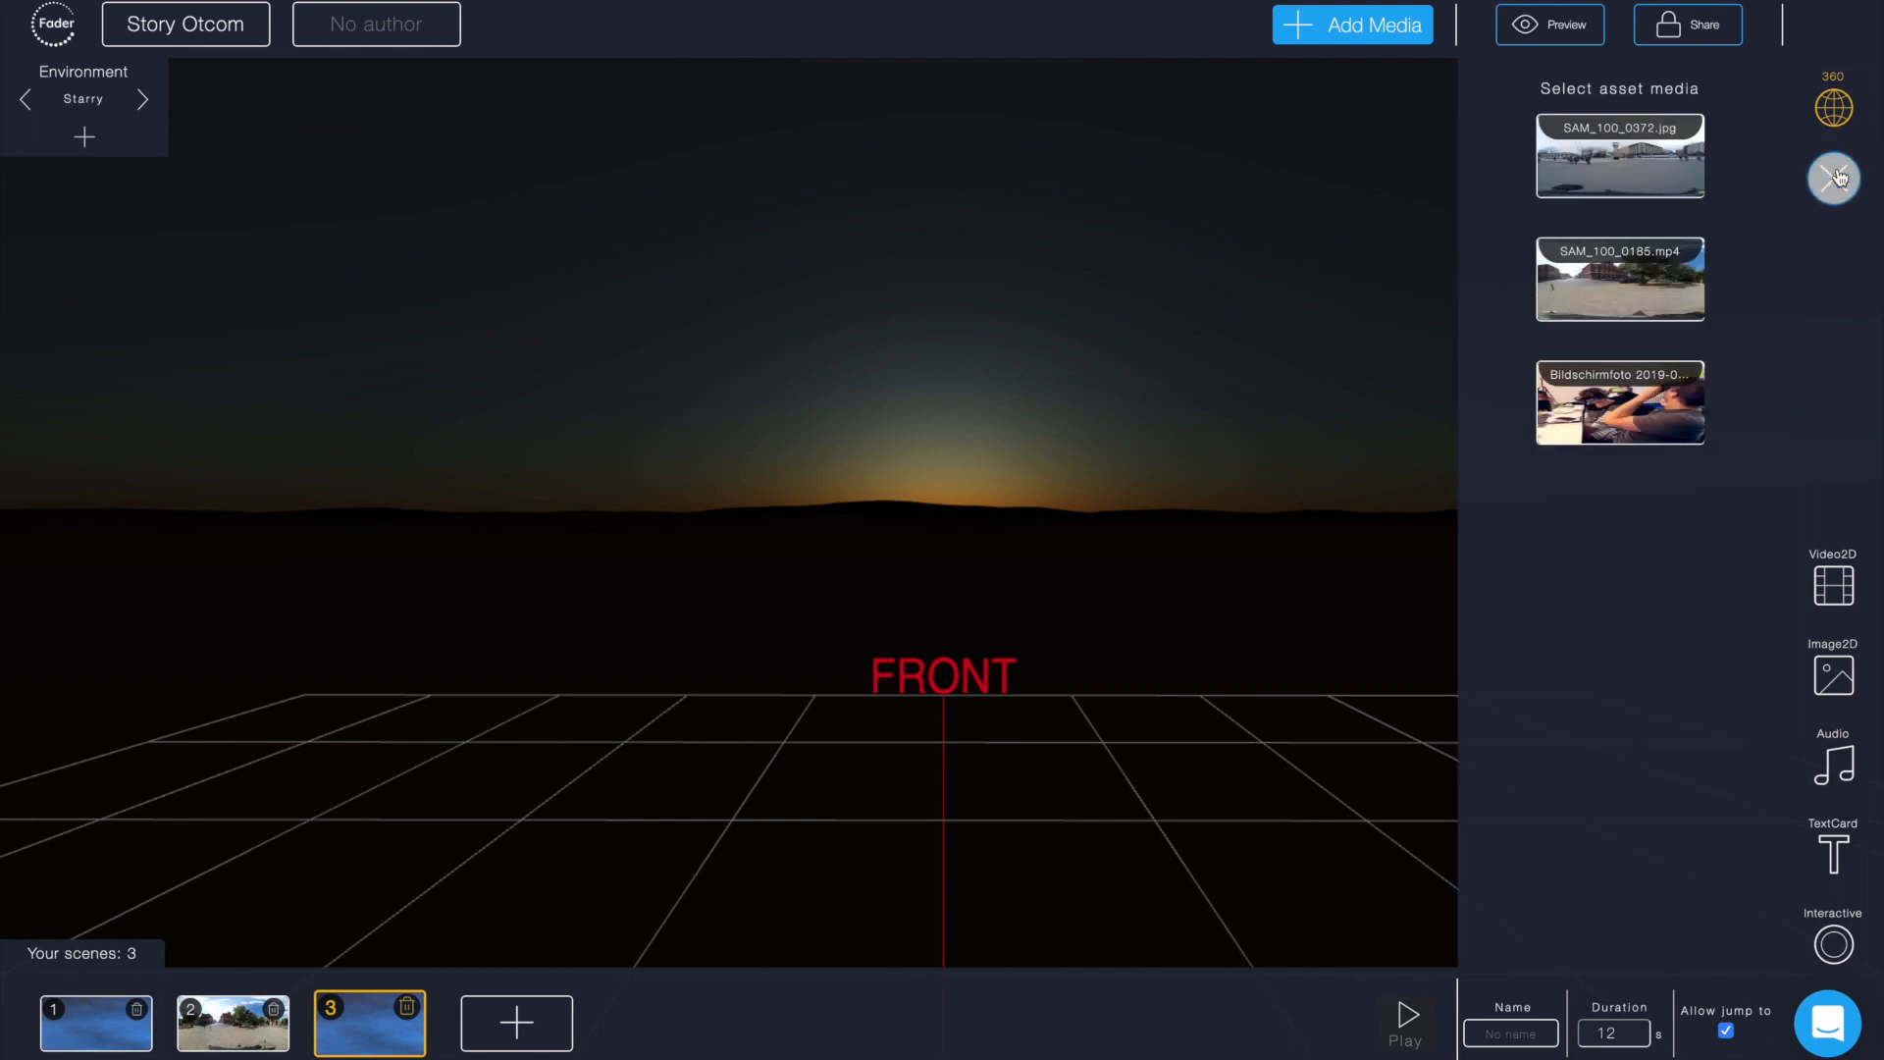
{"action": "left_click", "coordinate": [1645, 143]}
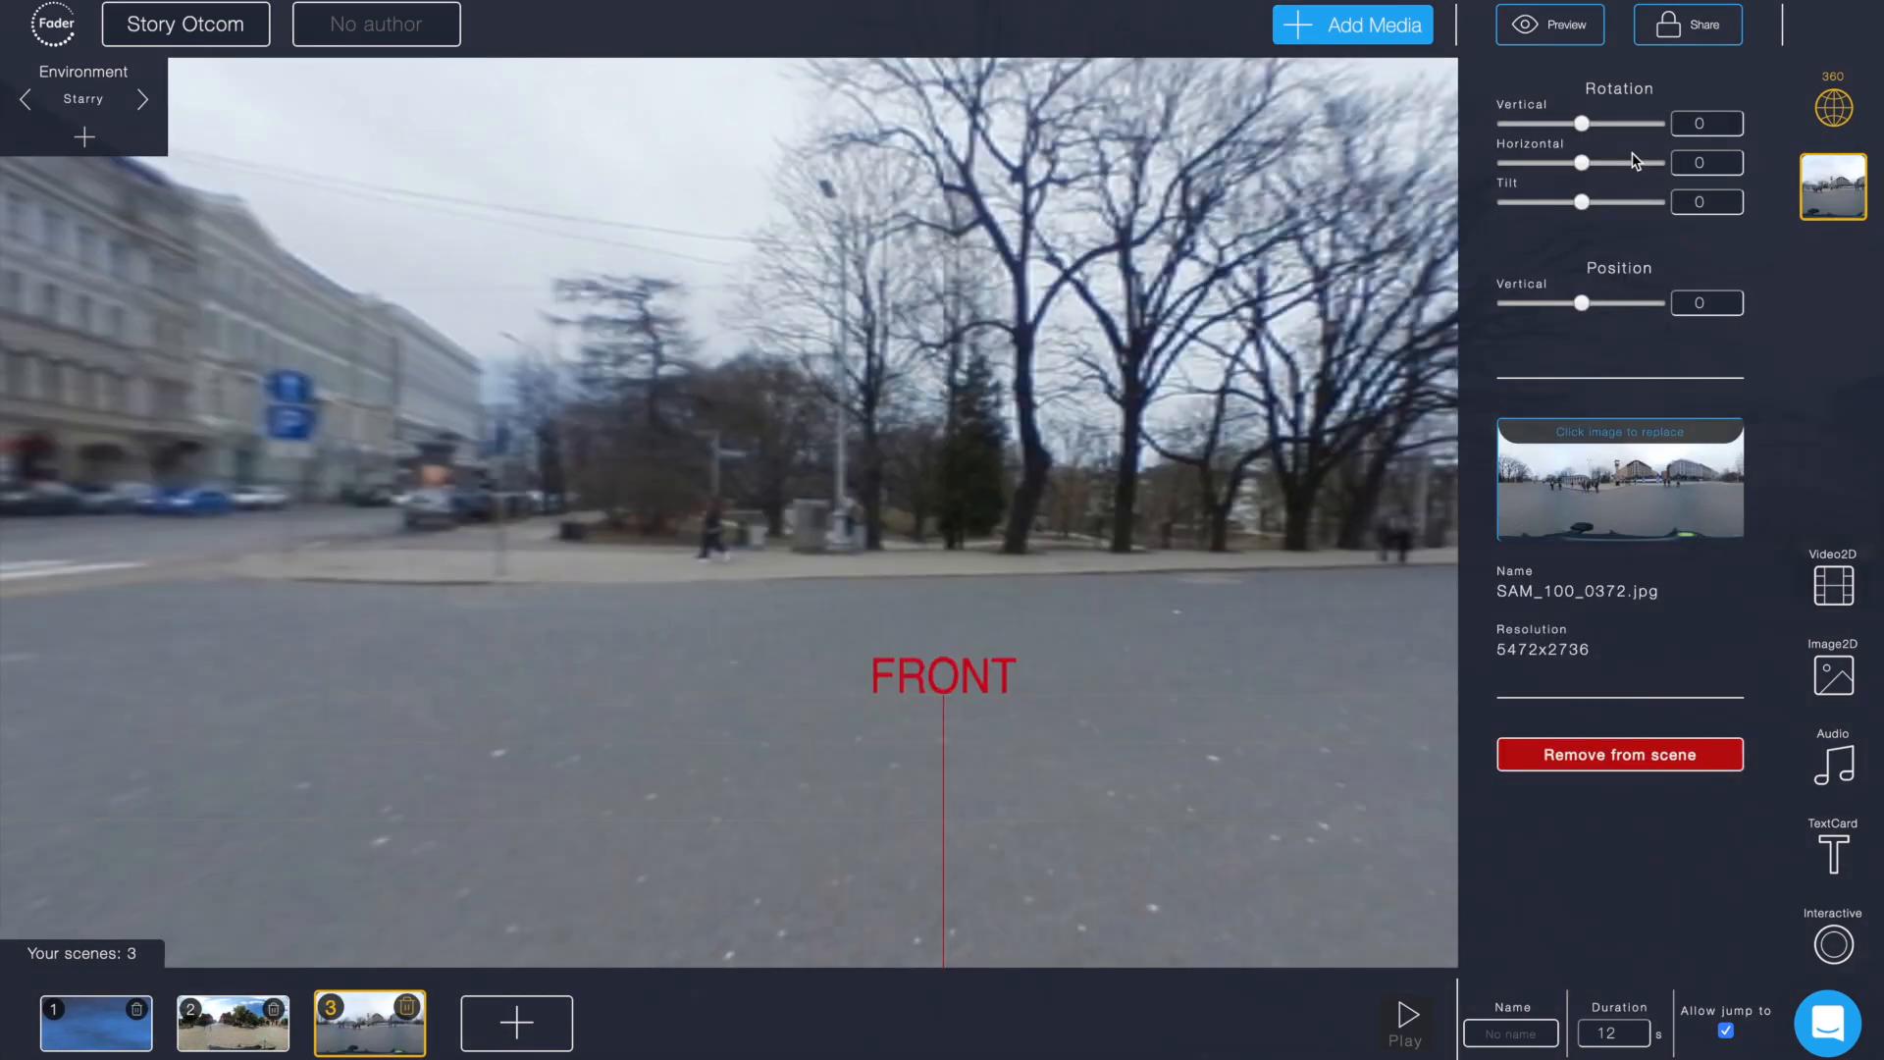
{"action": "left_click_drag", "start_coordinate": [1581, 161], "coordinate": [1615, 169]}
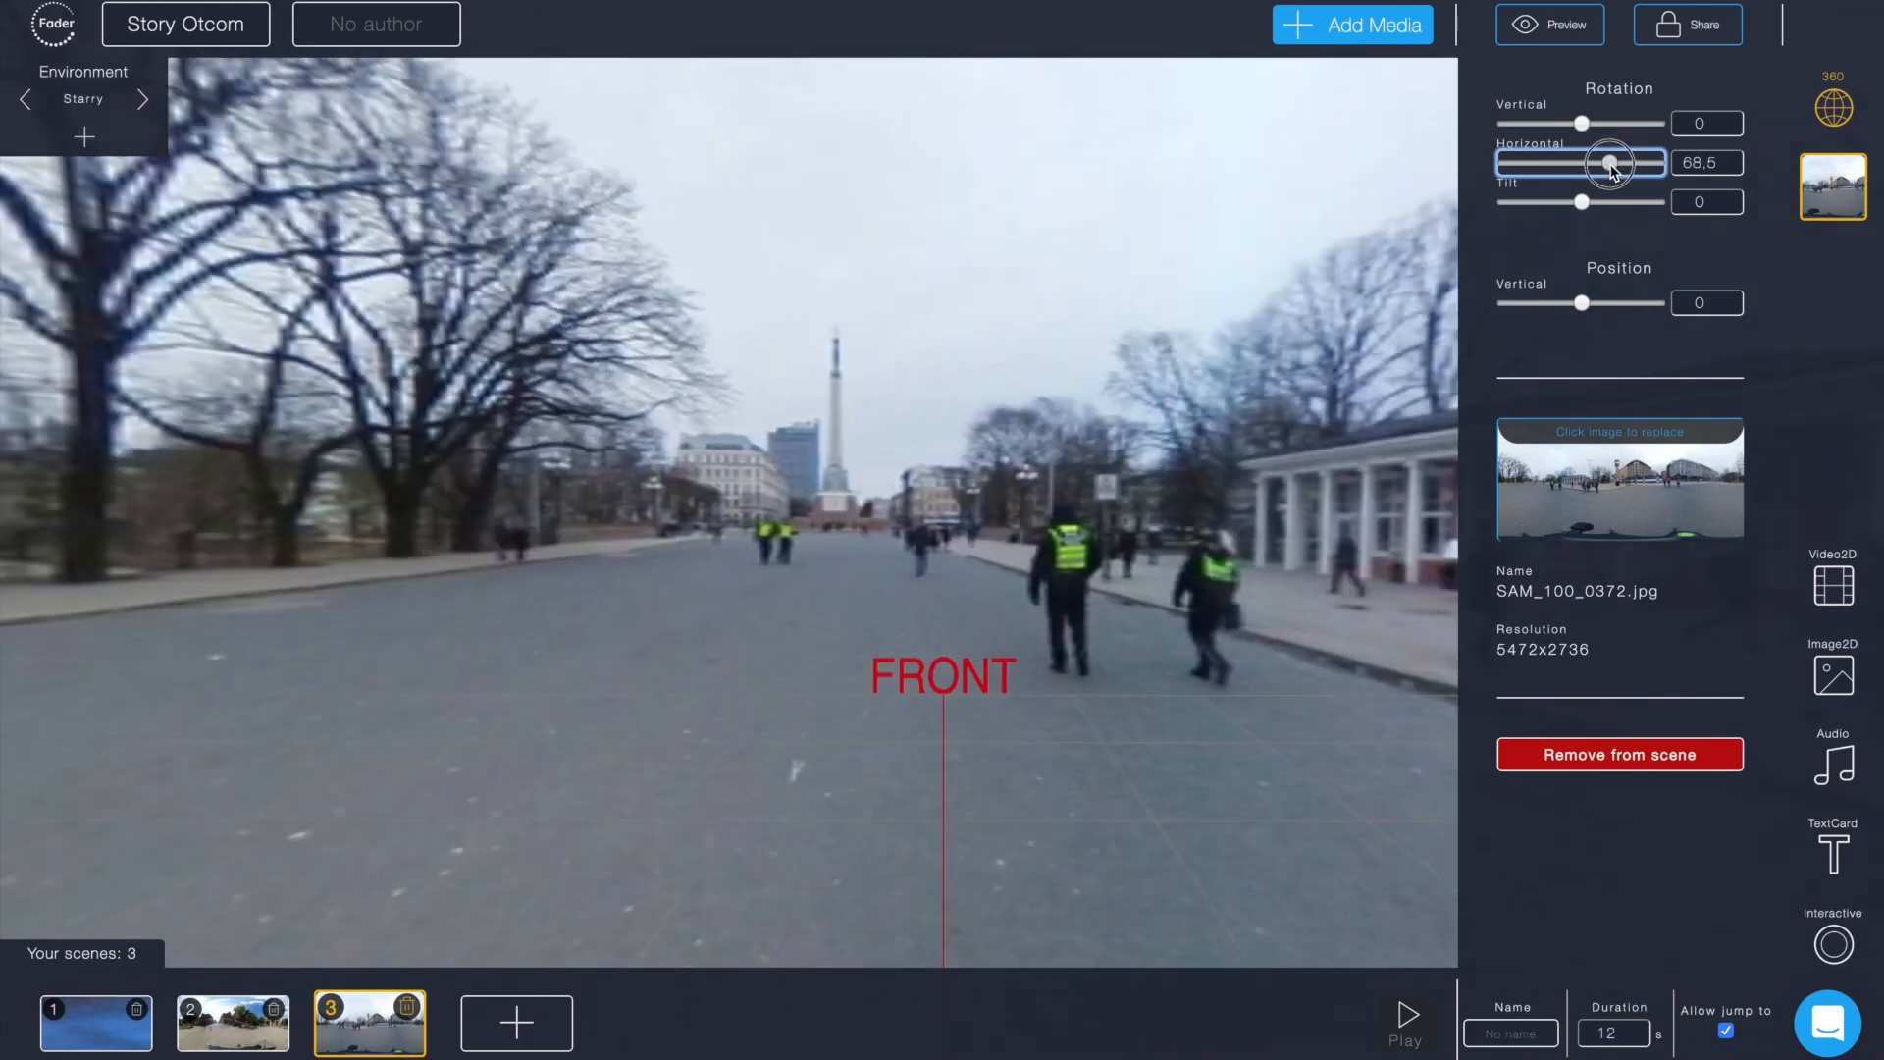
Step: Add a fourth scene containing a text card with the headline "The End"
{"action": "left_click", "coordinate": [516, 1022]}
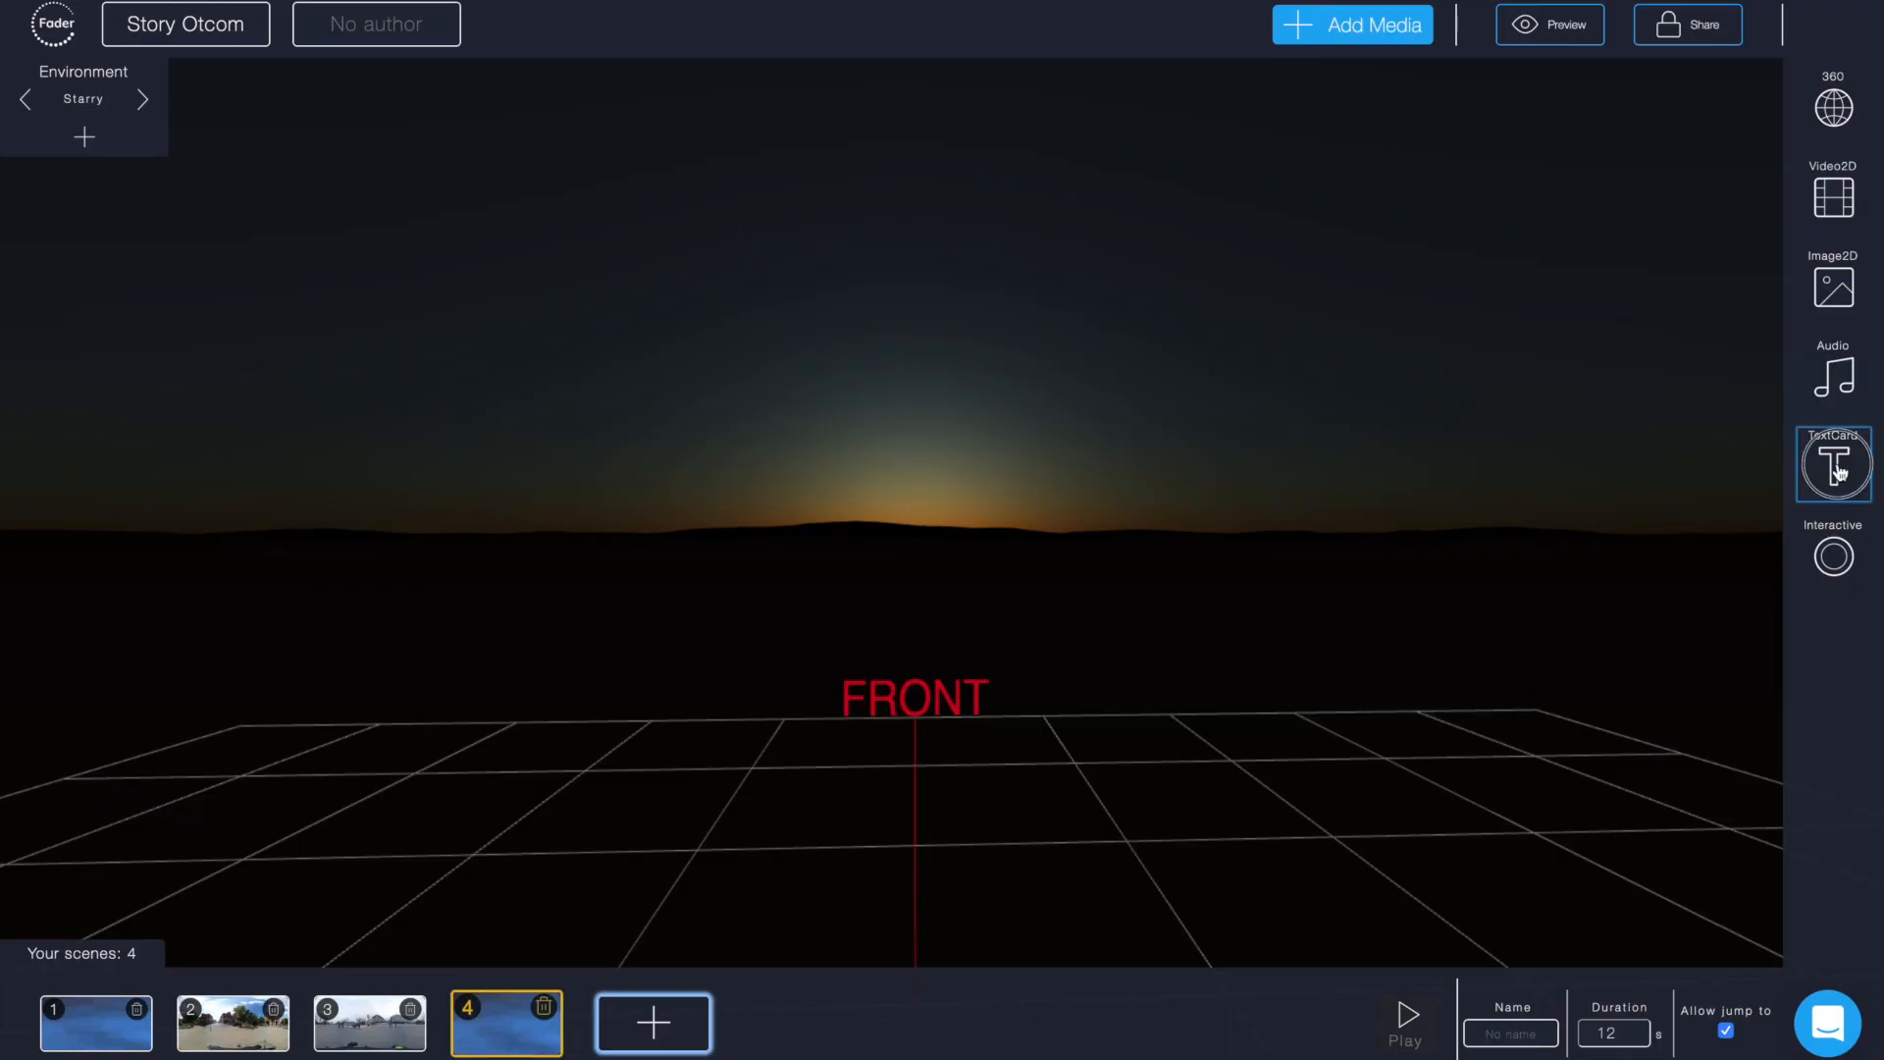
{"action": "left_click", "coordinate": [1839, 473]}
{"action": "left_click", "coordinate": [1834, 537]}
{"action": "left_click", "coordinate": [1632, 567]}
{"action": "type", "text": "The End"}
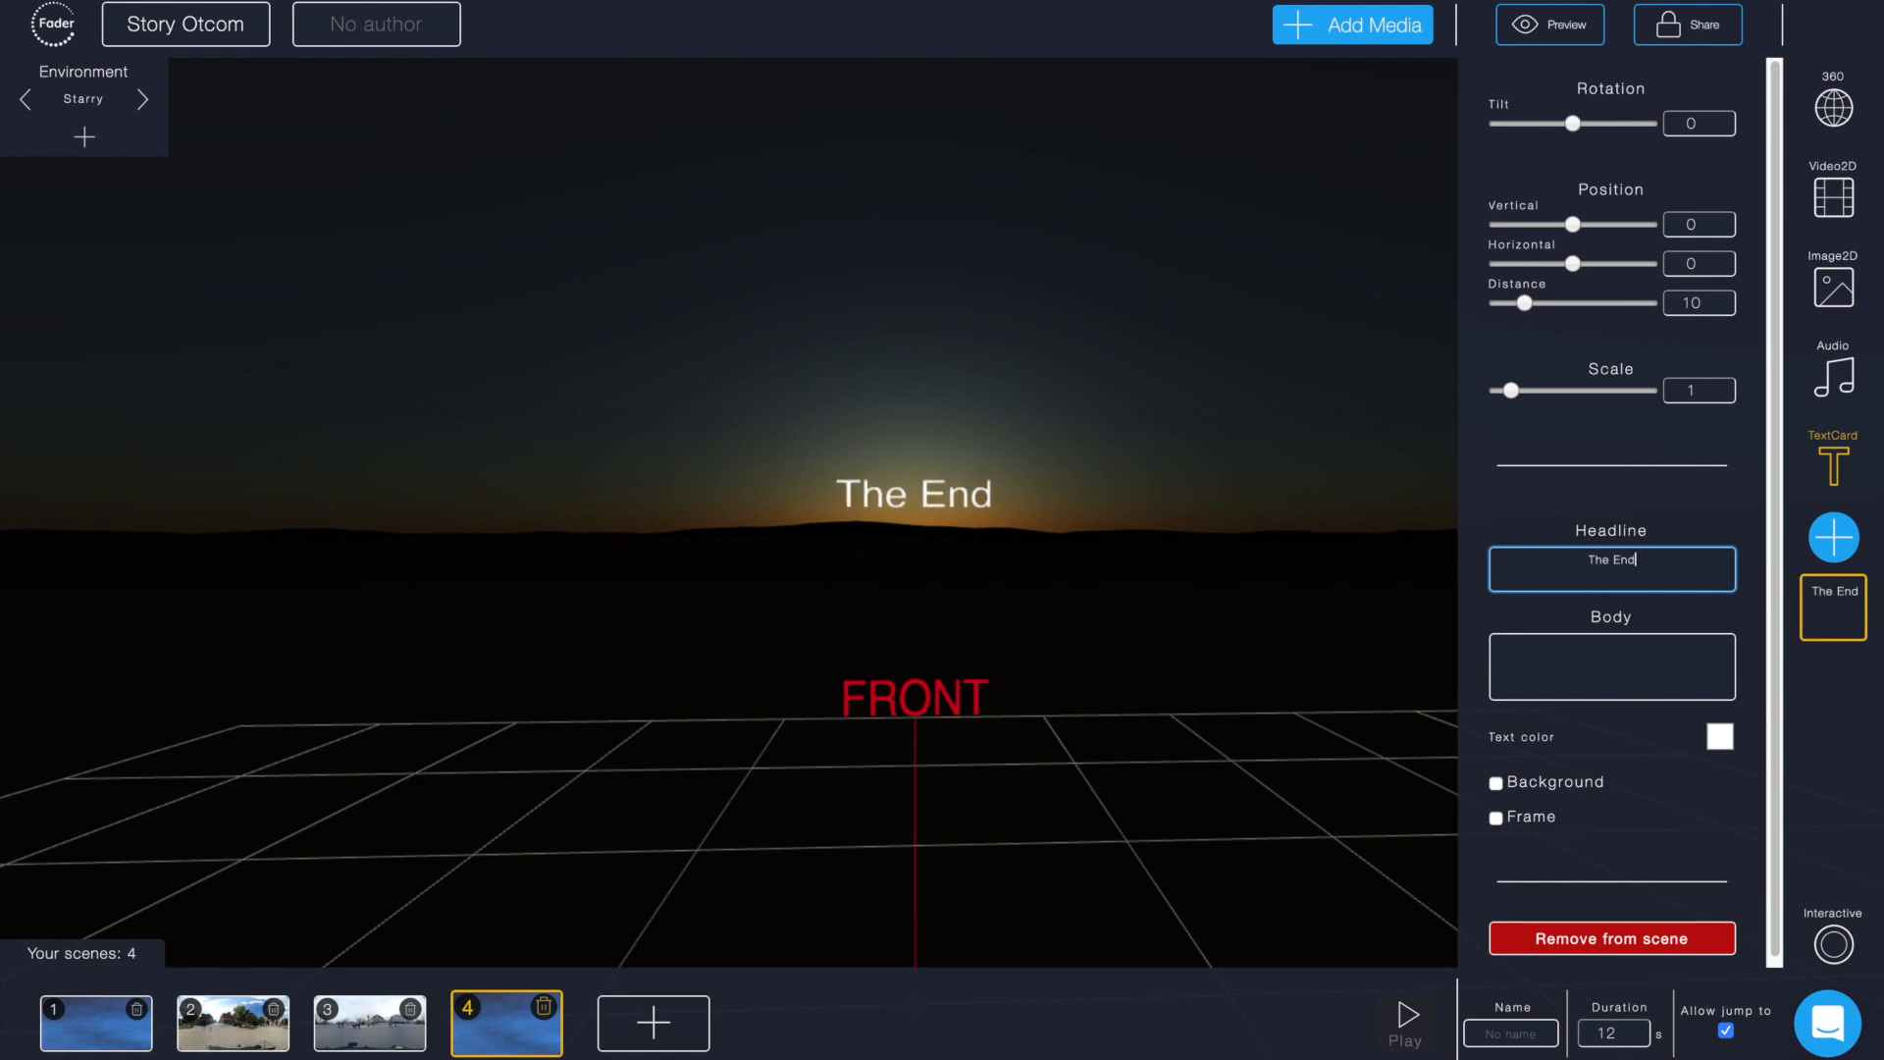
Step: Add the Bildschirmfoto picture as a 2D image to the fourth scene, raising its vertical position and increasing its distance
{"action": "left_click", "coordinate": [1831, 278]}
{"action": "left_click", "coordinate": [1834, 358]}
{"action": "left_click", "coordinate": [1545, 299]}
{"action": "left_click_drag", "start_coordinate": [1536, 304], "coordinate": [1587, 303]}
{"action": "left_click", "coordinate": [1583, 225]}
{"action": "left_click_drag", "start_coordinate": [1583, 225], "coordinate": [1590, 224]}
{"action": "left_click_drag", "start_coordinate": [1587, 303], "coordinate": [1609, 299]}
{"action": "left_click_drag", "start_coordinate": [1220, 462], "coordinate": [1175, 468]}
Step: Turn off the option that allows jumping to the scene, and move the church scene to the end of the scene order
{"action": "left_click", "coordinate": [1726, 1031]}
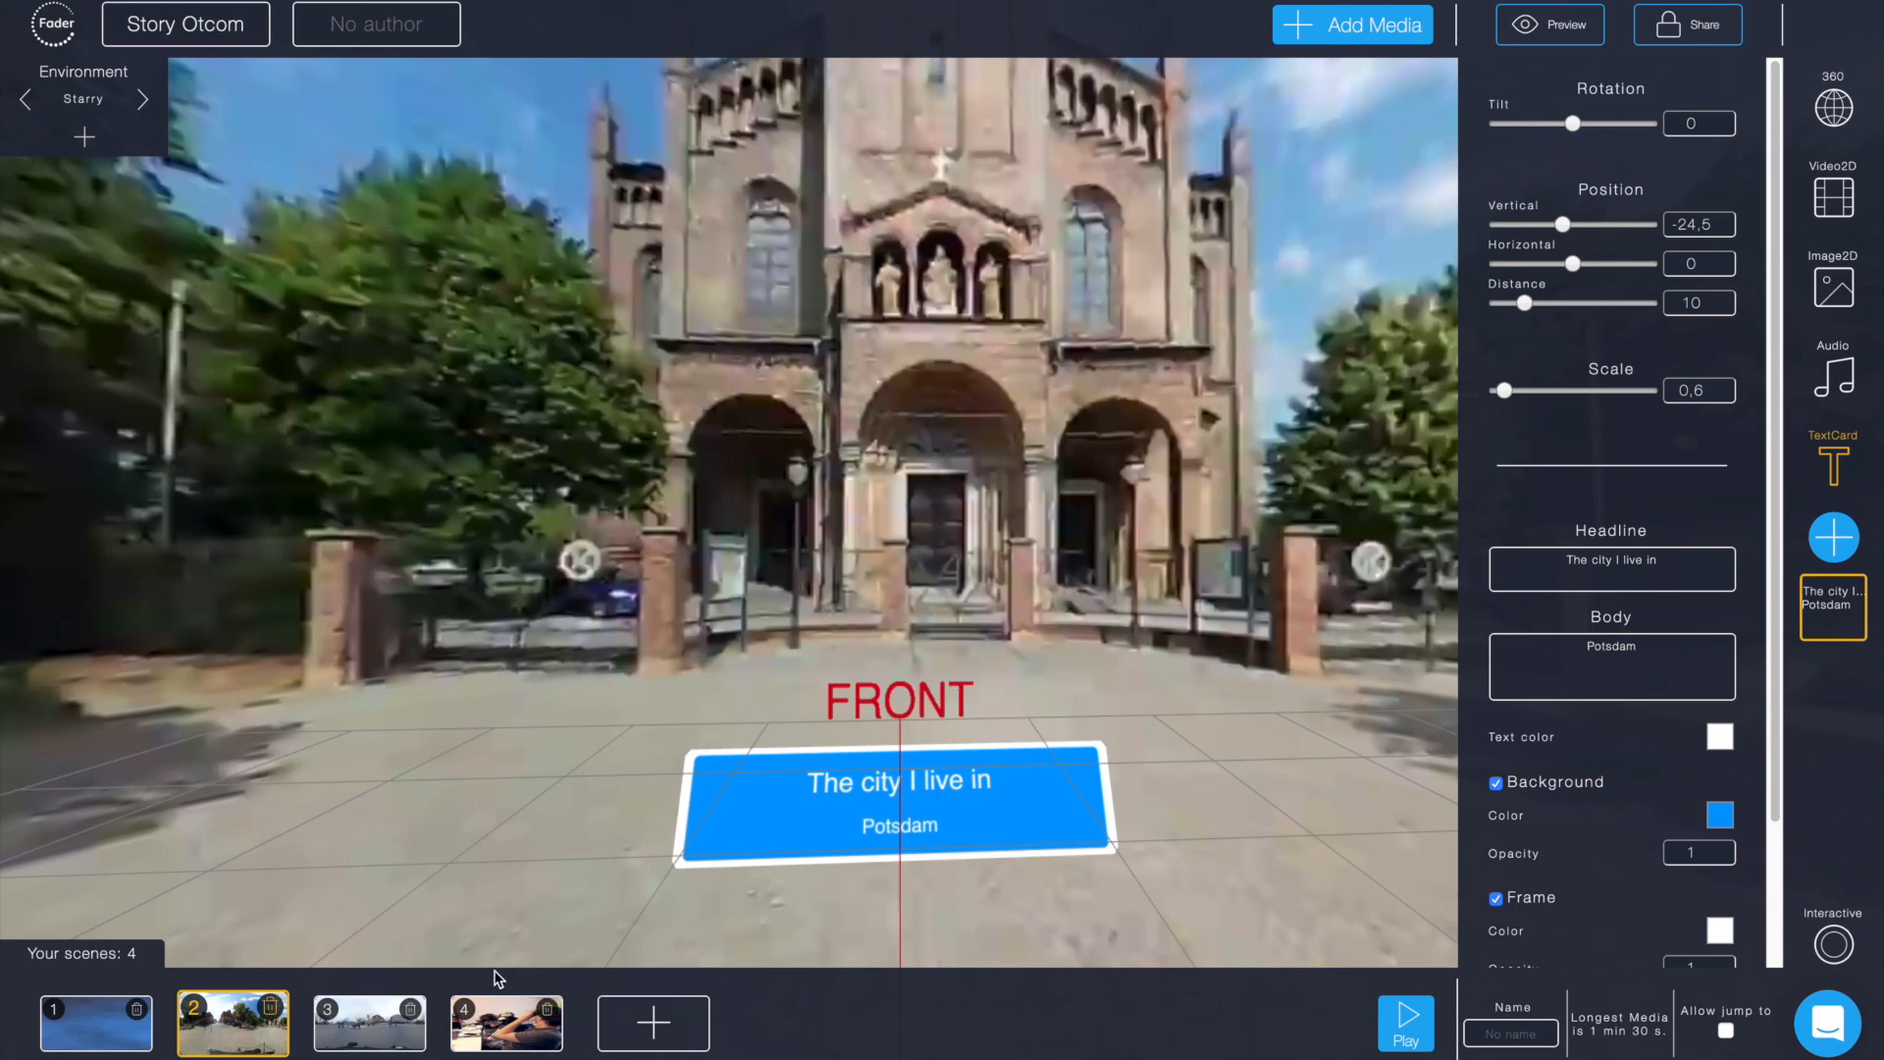
{"action": "left_click_drag", "start_coordinate": [245, 1032], "coordinate": [510, 1040]}
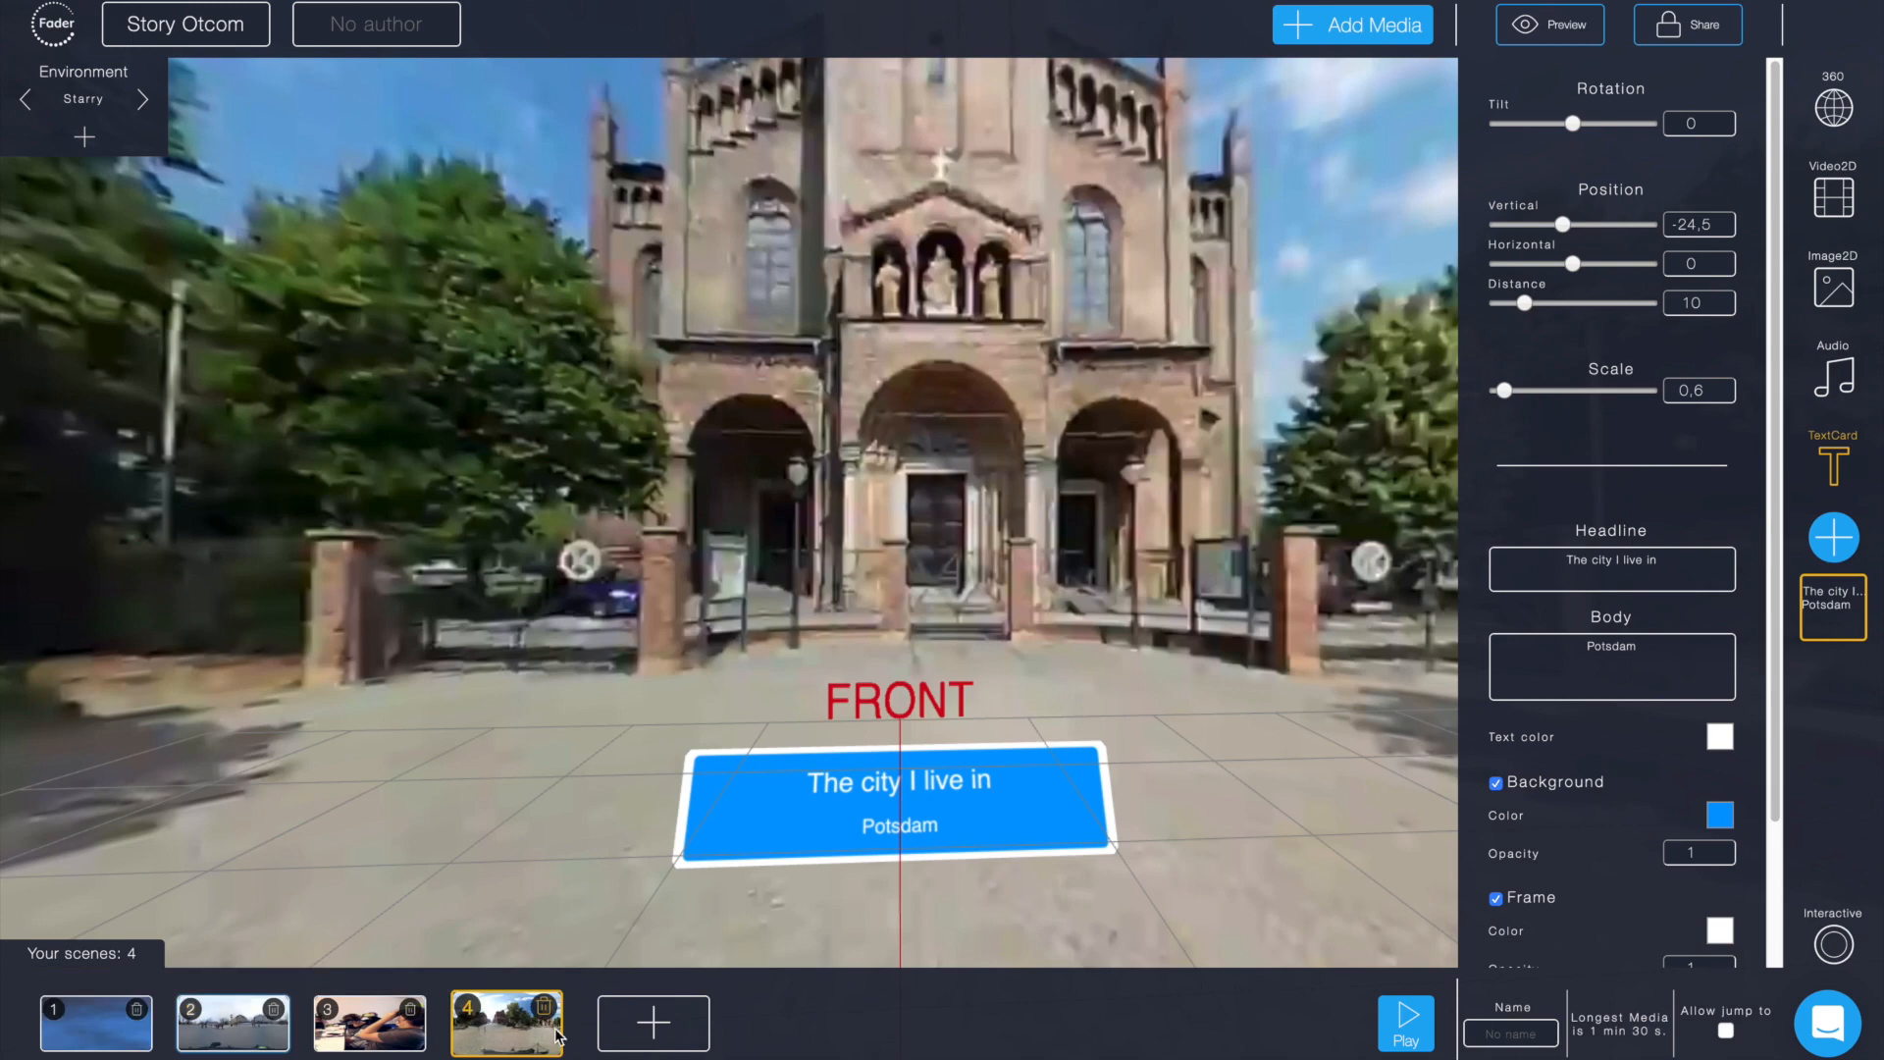
Step: Preview the story in playback mode and look around the 360-degree square scene
{"action": "left_click", "coordinate": [1560, 34]}
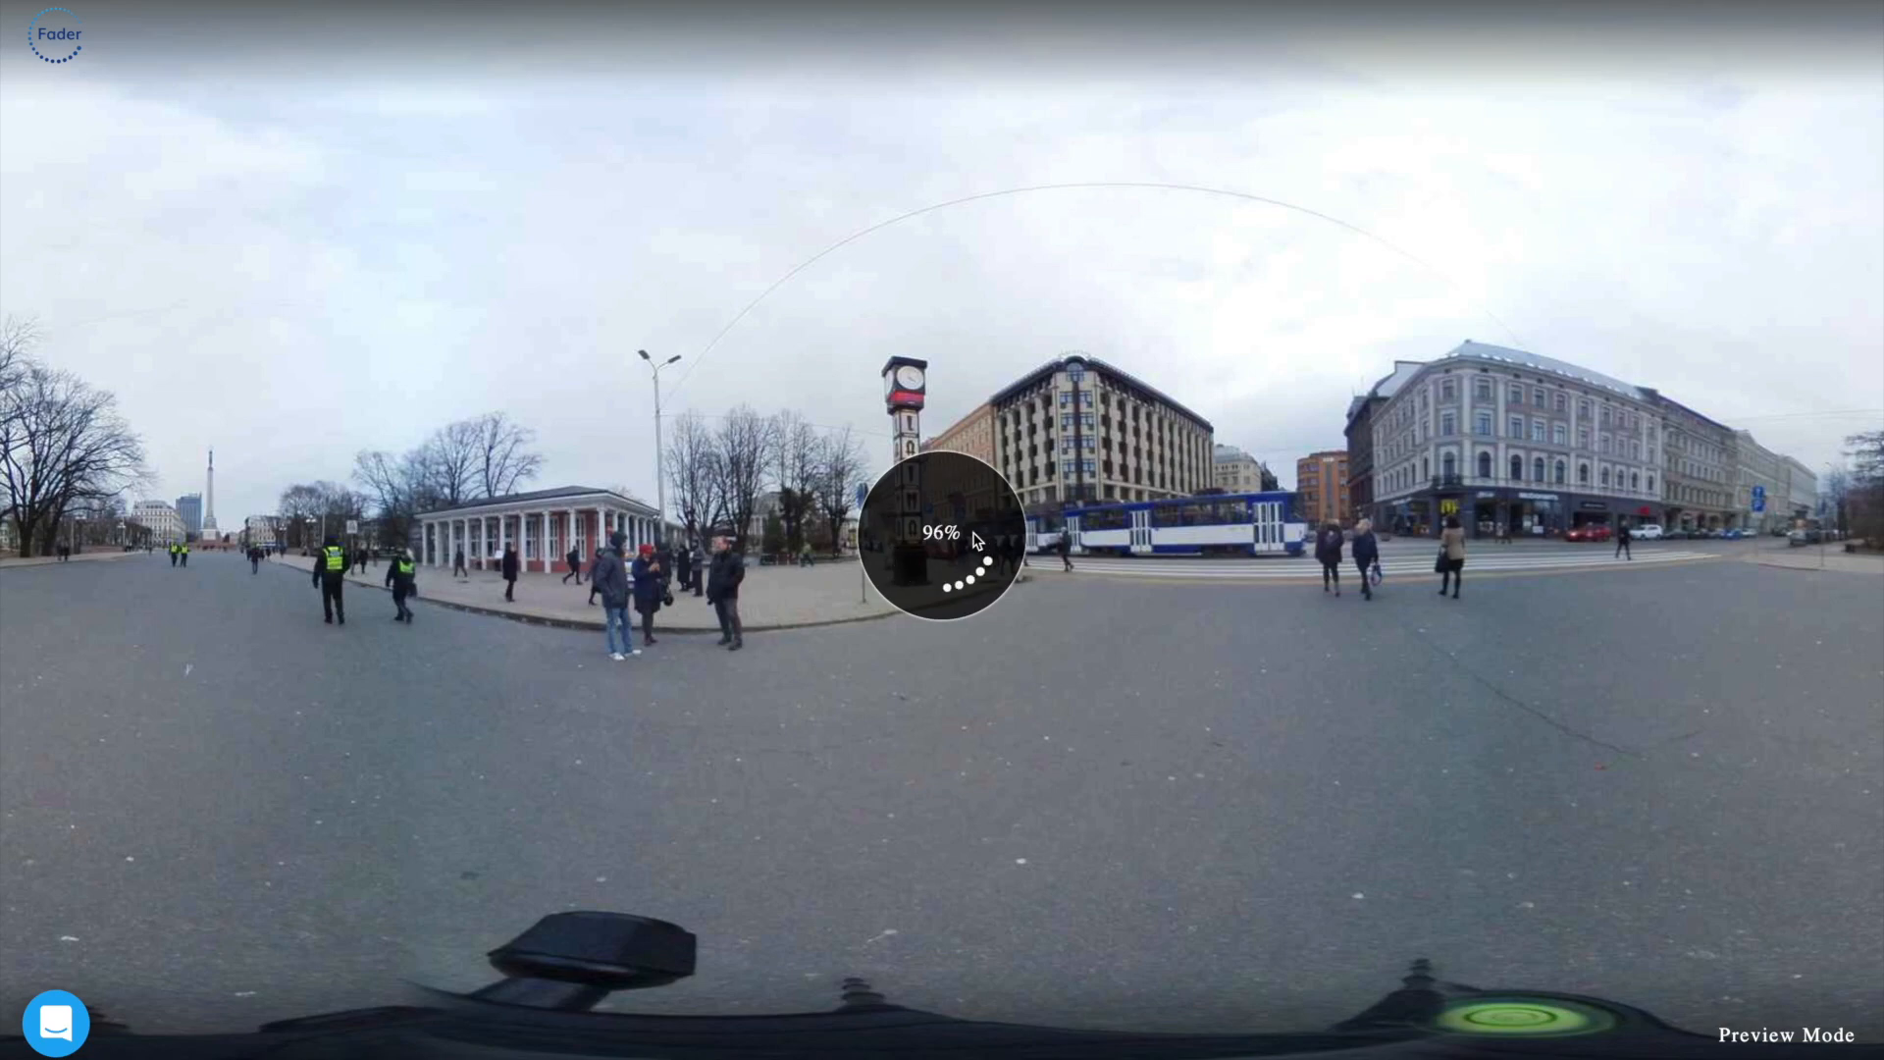
{"action": "left_click", "coordinate": [974, 542]}
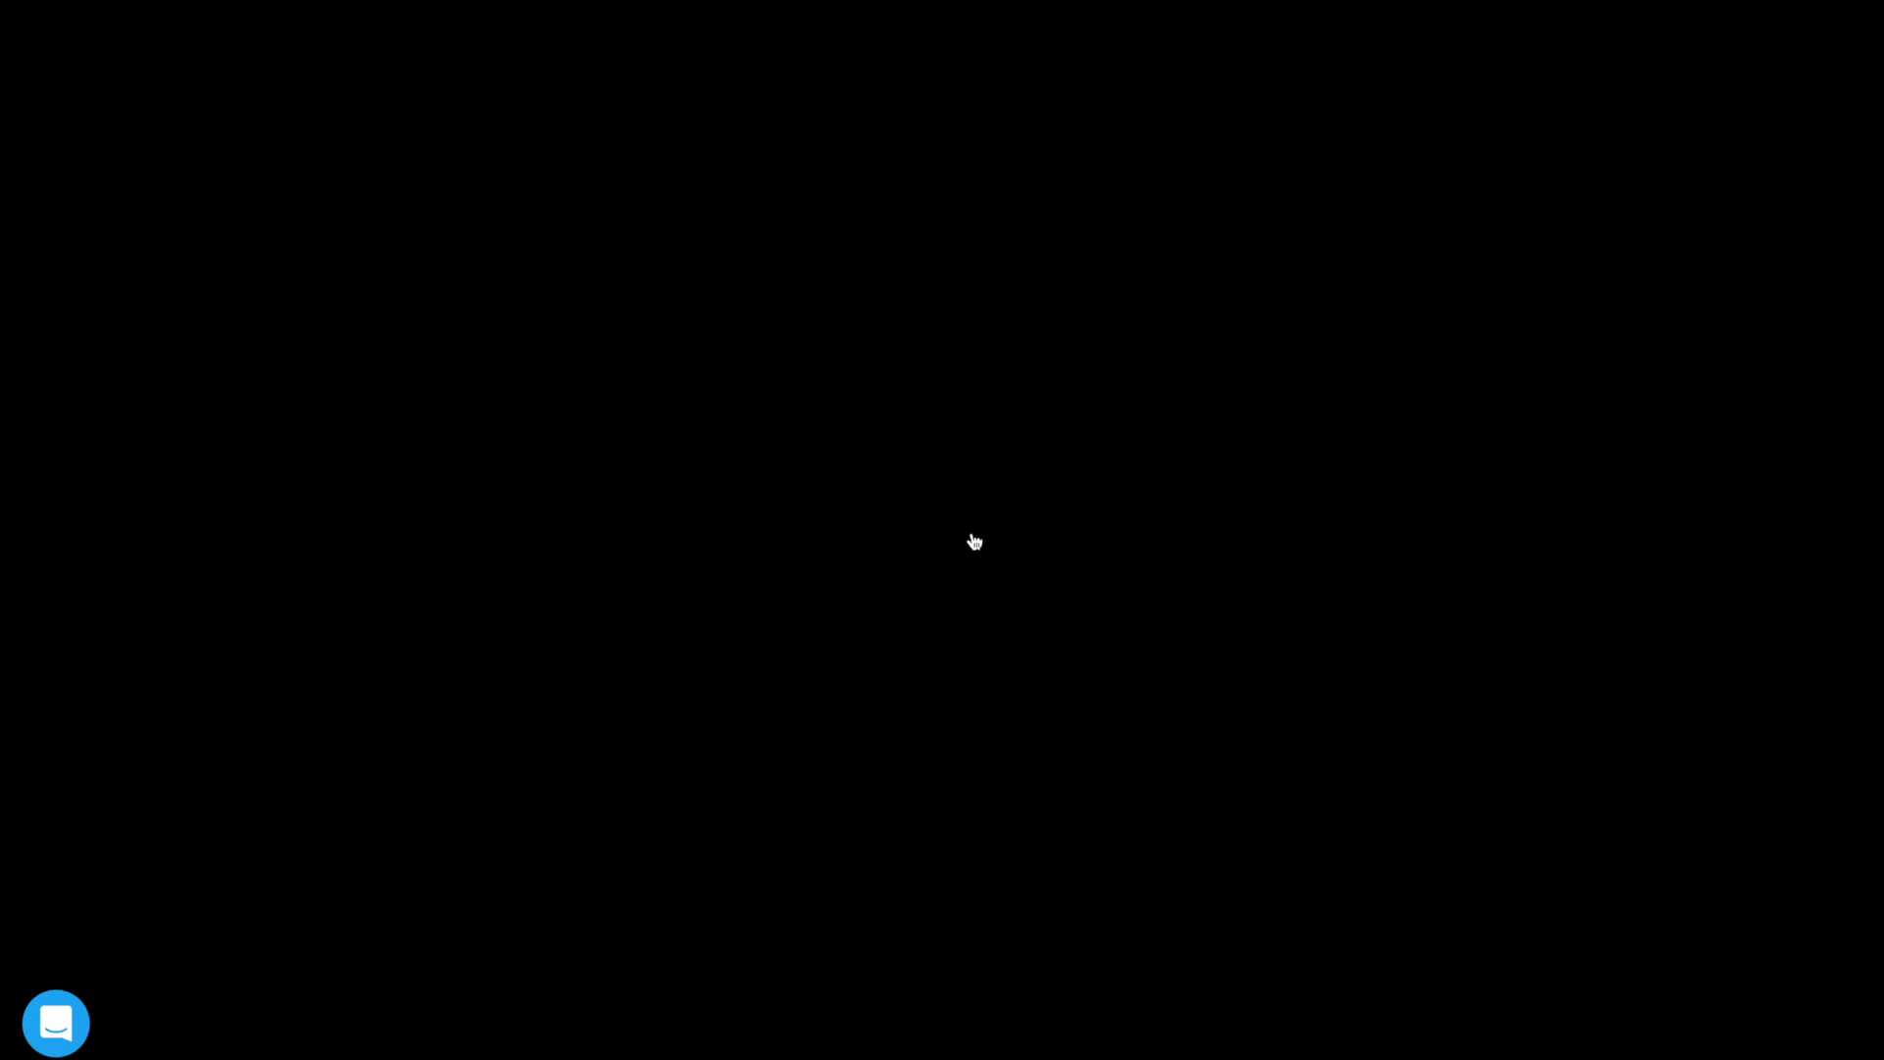
{"action": "left_click_drag", "start_coordinate": [1058, 527], "coordinate": [968, 442]}
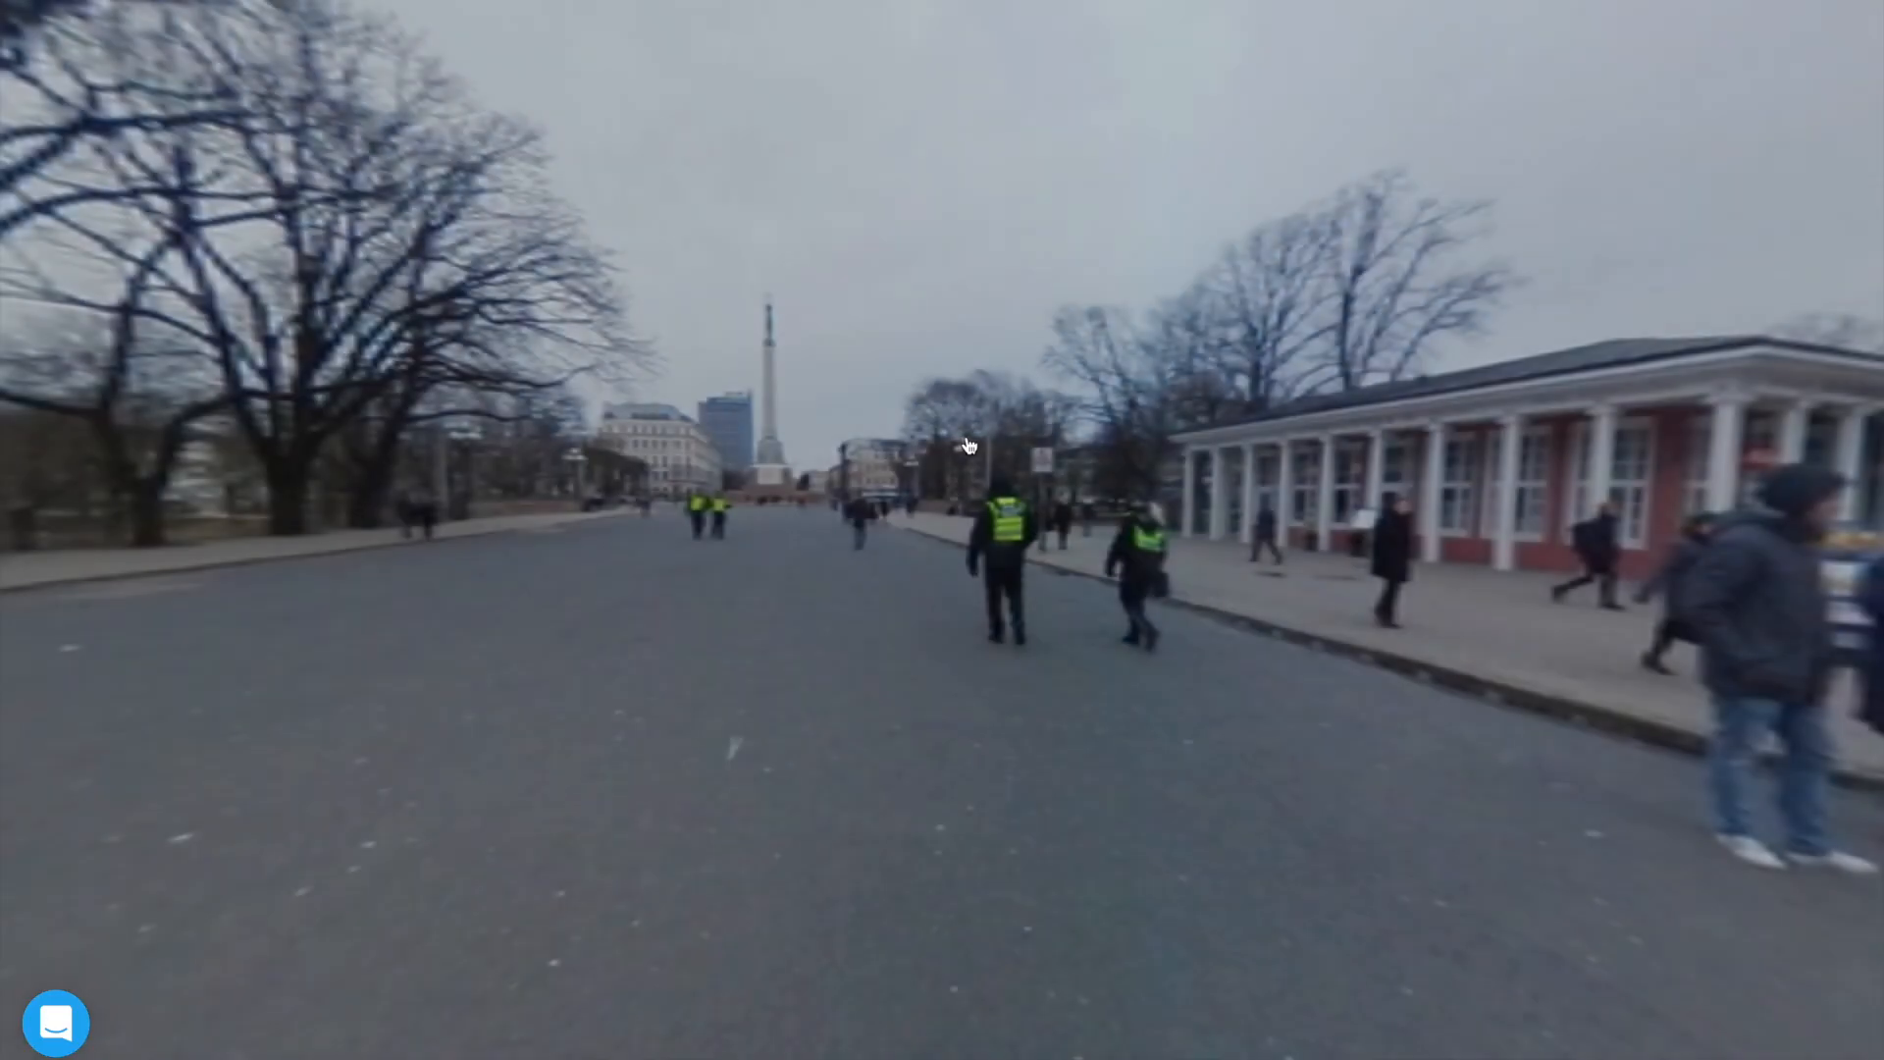
{"action": "left_click_drag", "start_coordinate": [742, 444], "coordinate": [609, 441]}
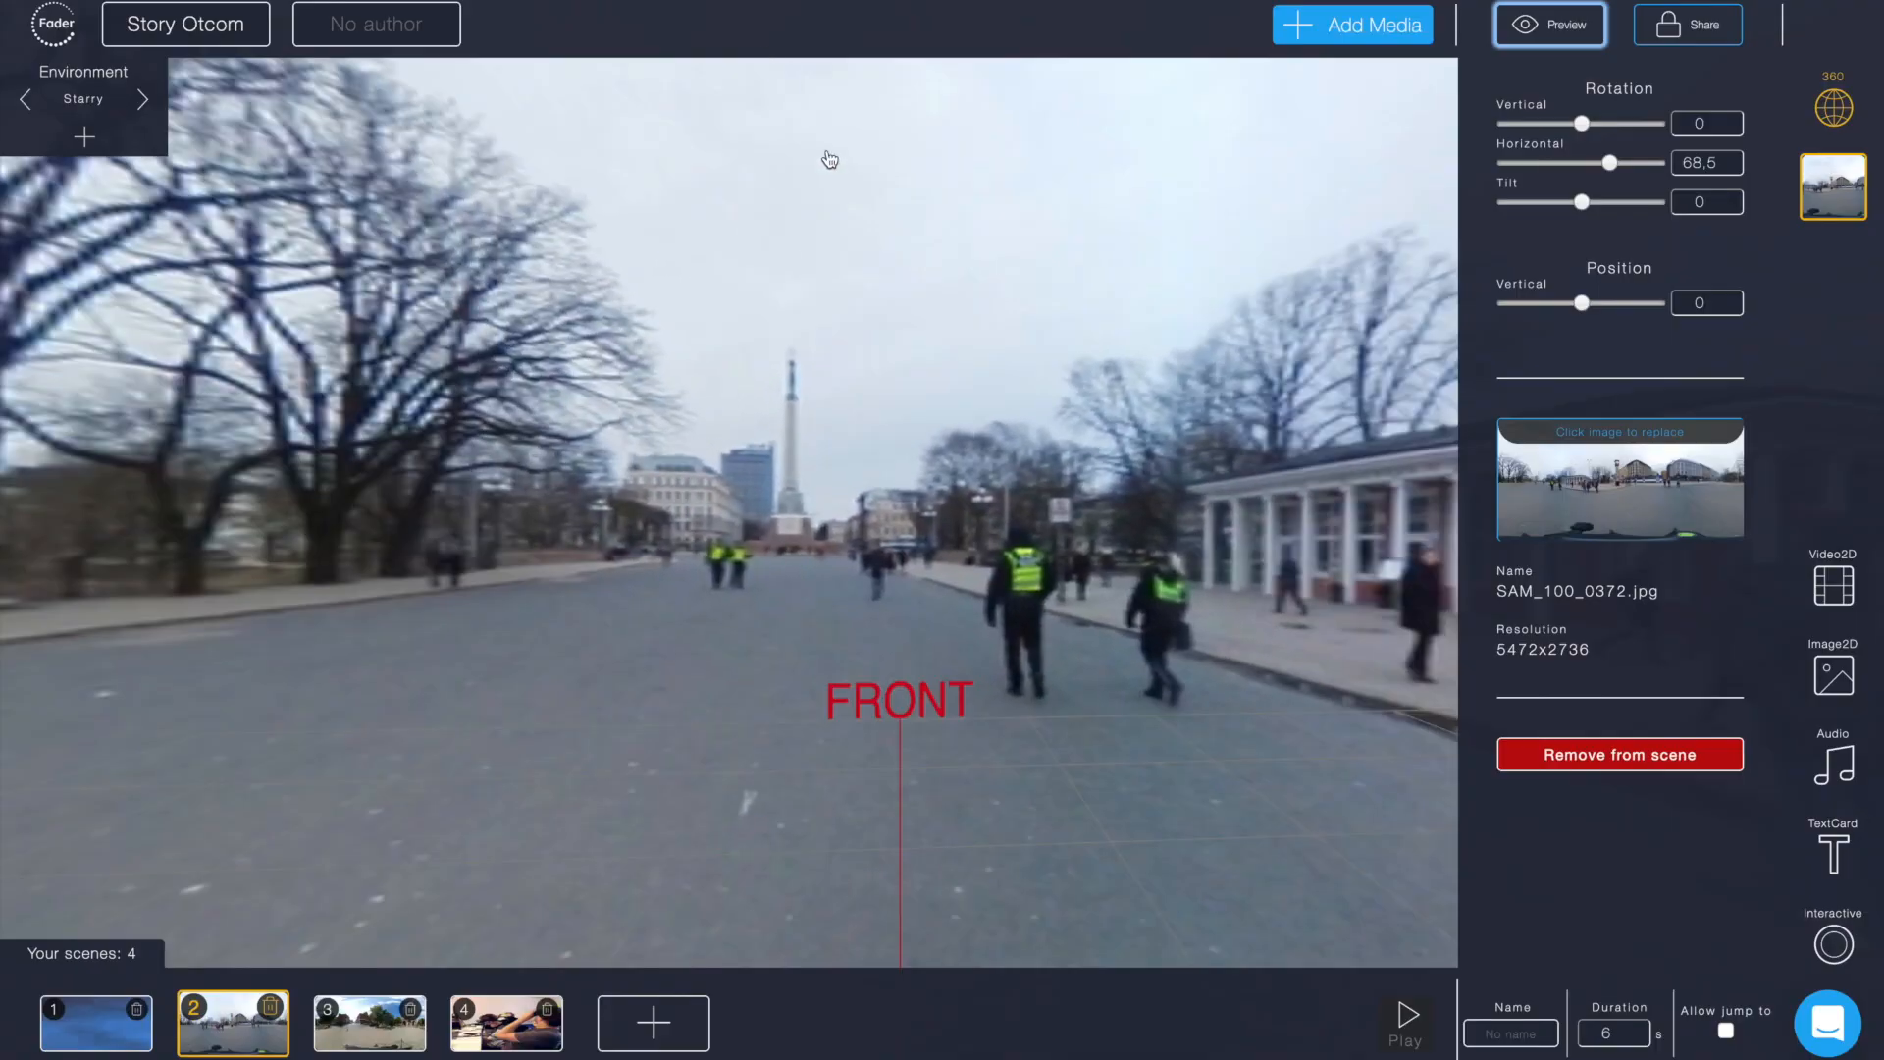
Step: Open the story's sharing settings and rename the story "Introduction"
{"action": "left_click", "coordinate": [1687, 30]}
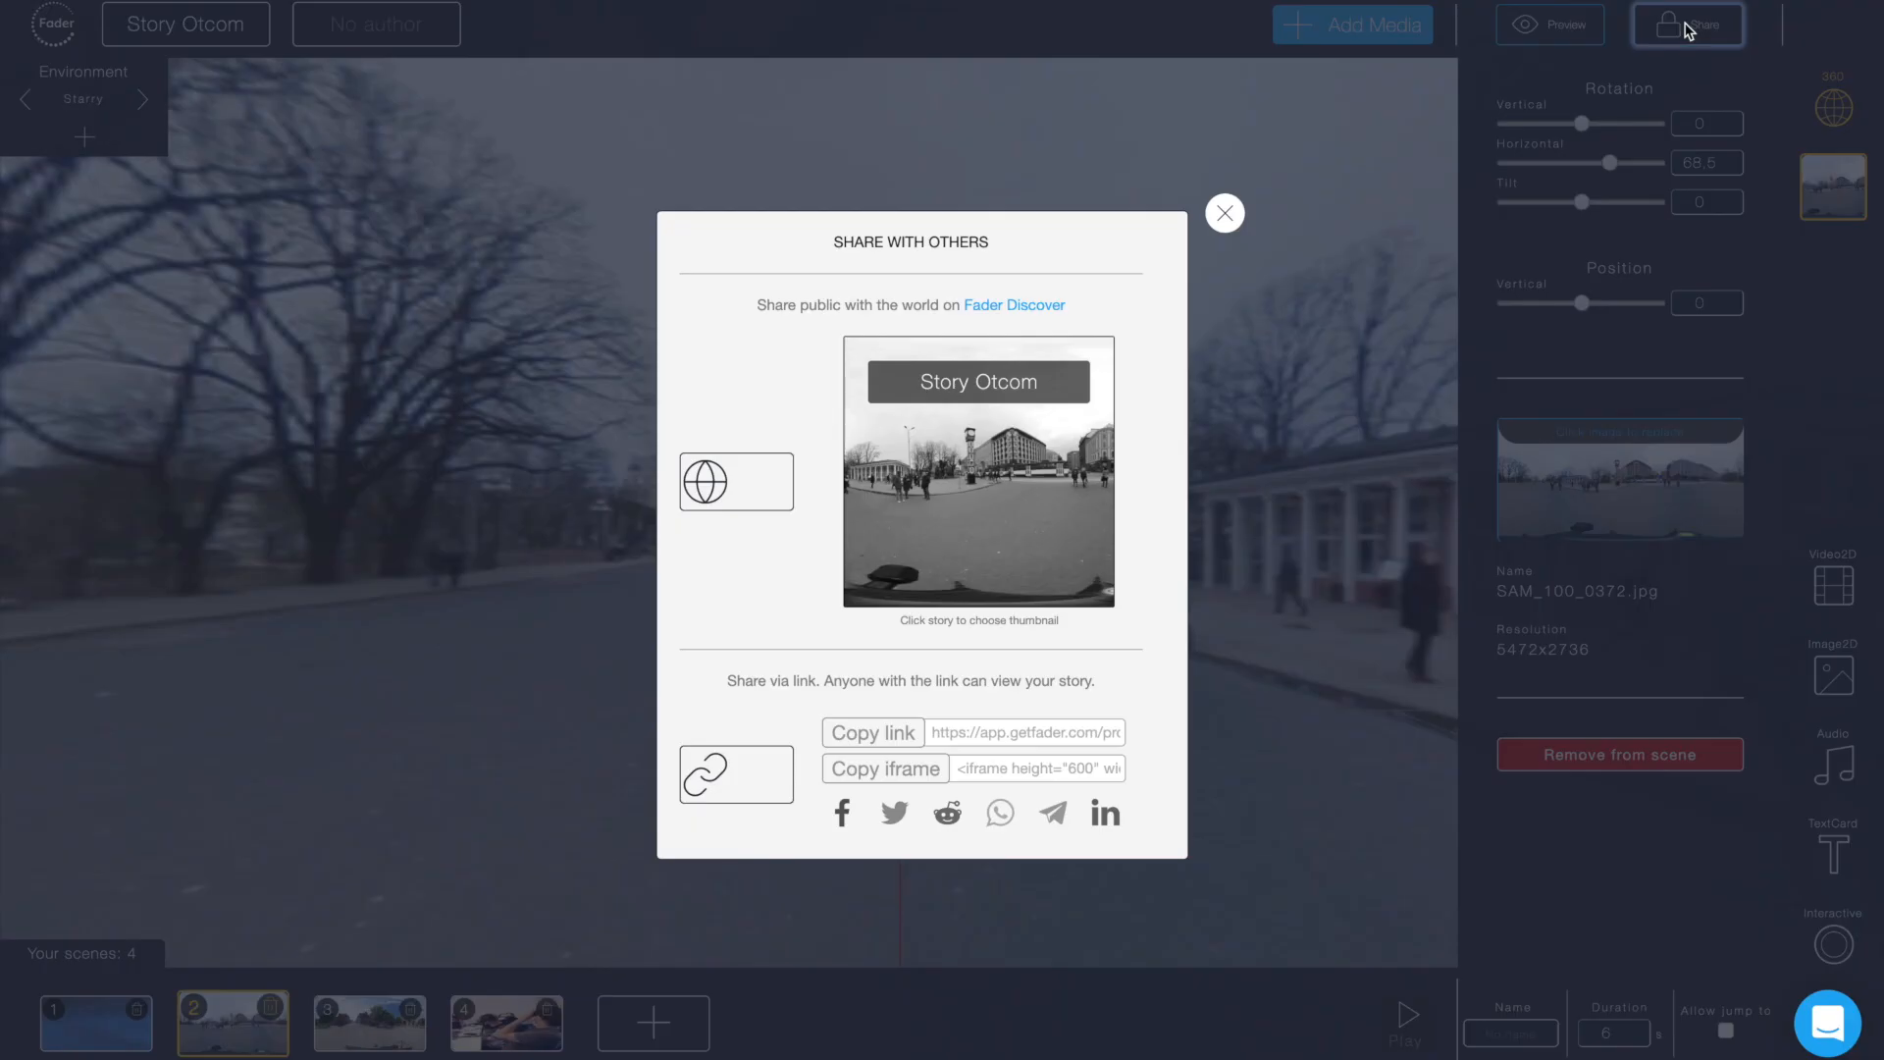
{"action": "left_click_drag", "start_coordinate": [1043, 390], "coordinate": [896, 370]}
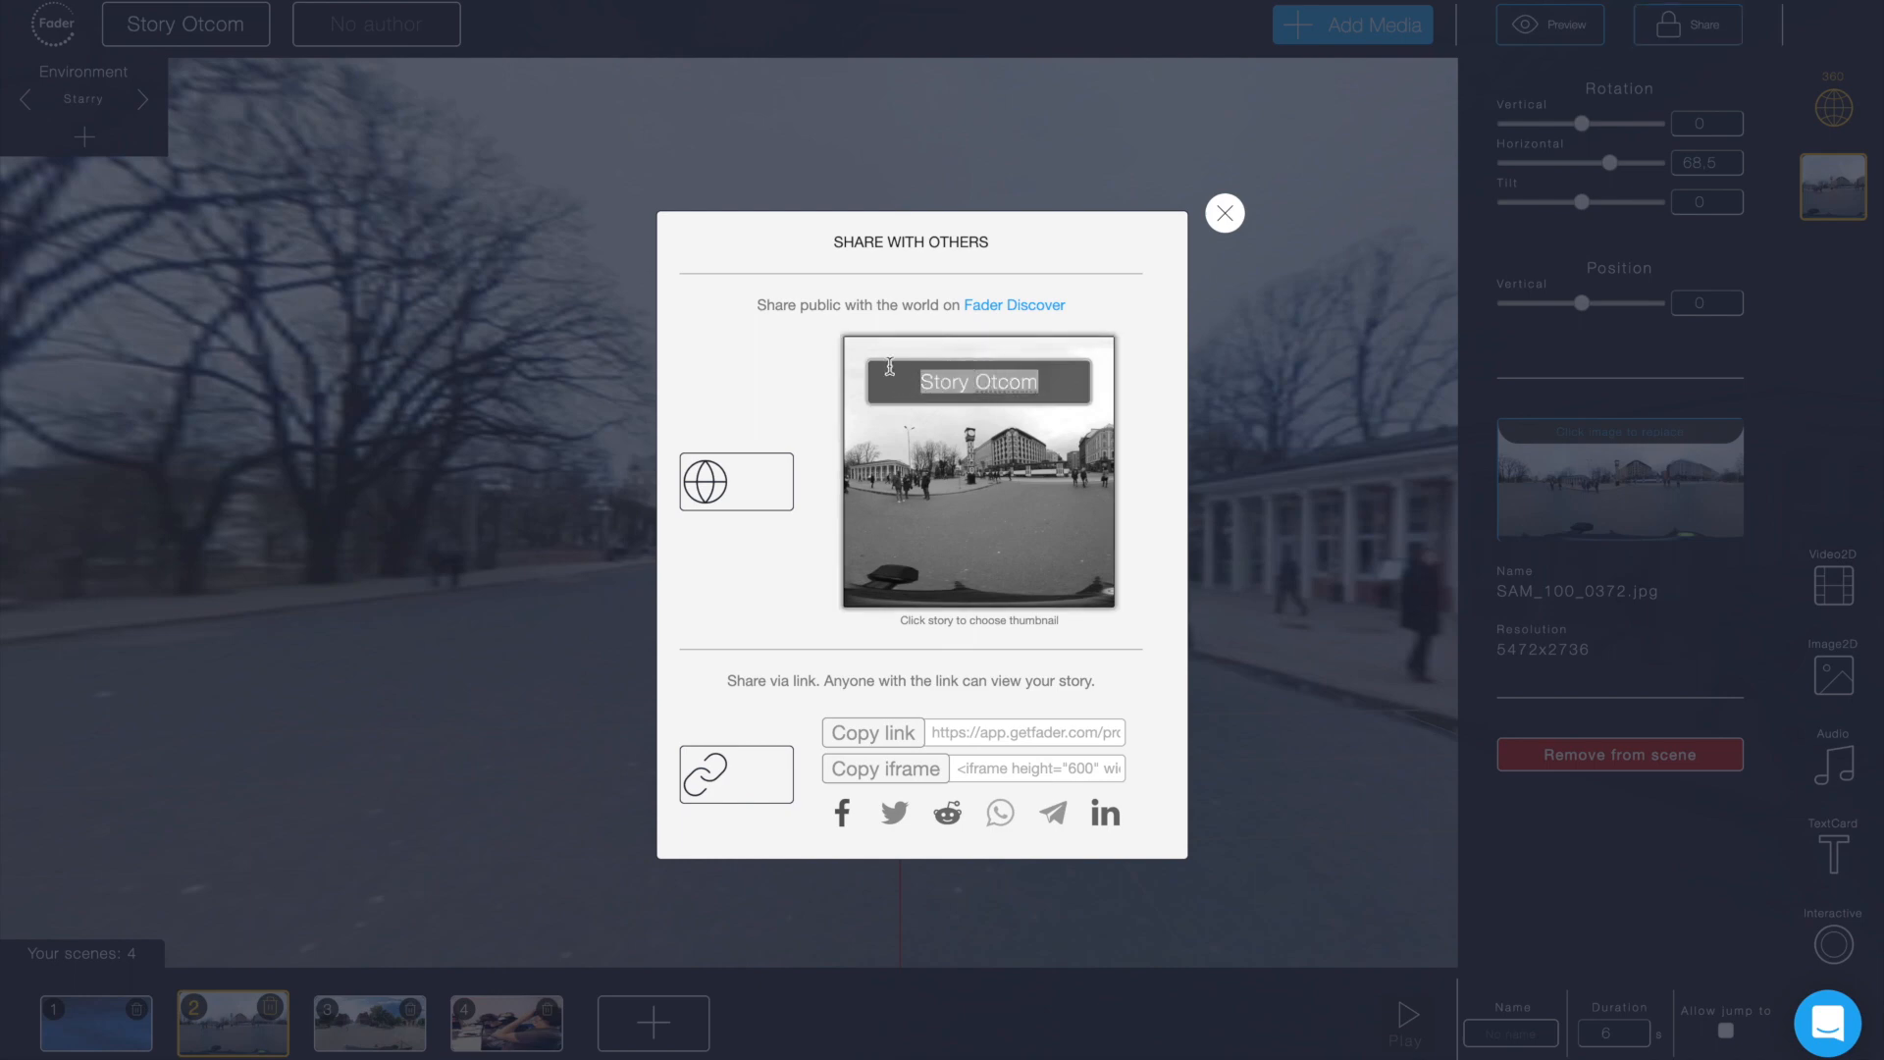
{"action": "key", "text": "BackSpace"}
{"action": "type", "text": "Intro"}
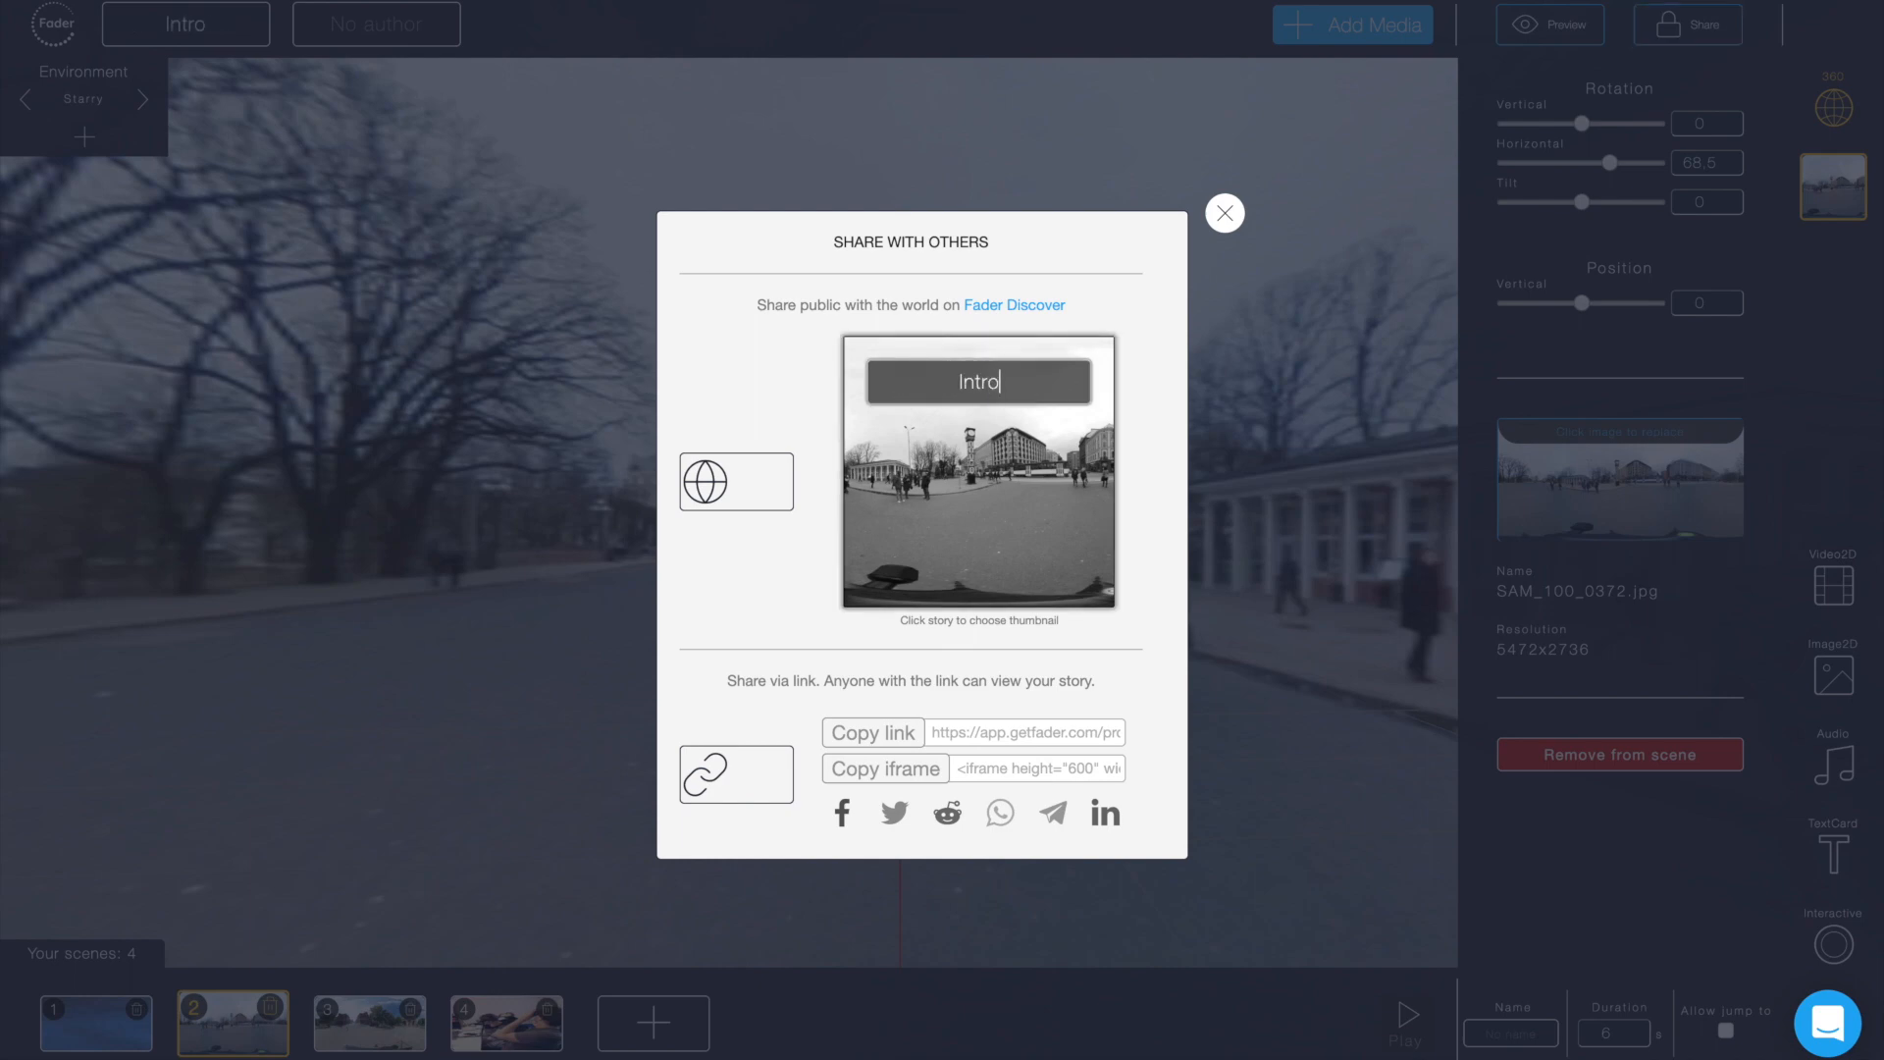
{"action": "type", "text": "duction"}
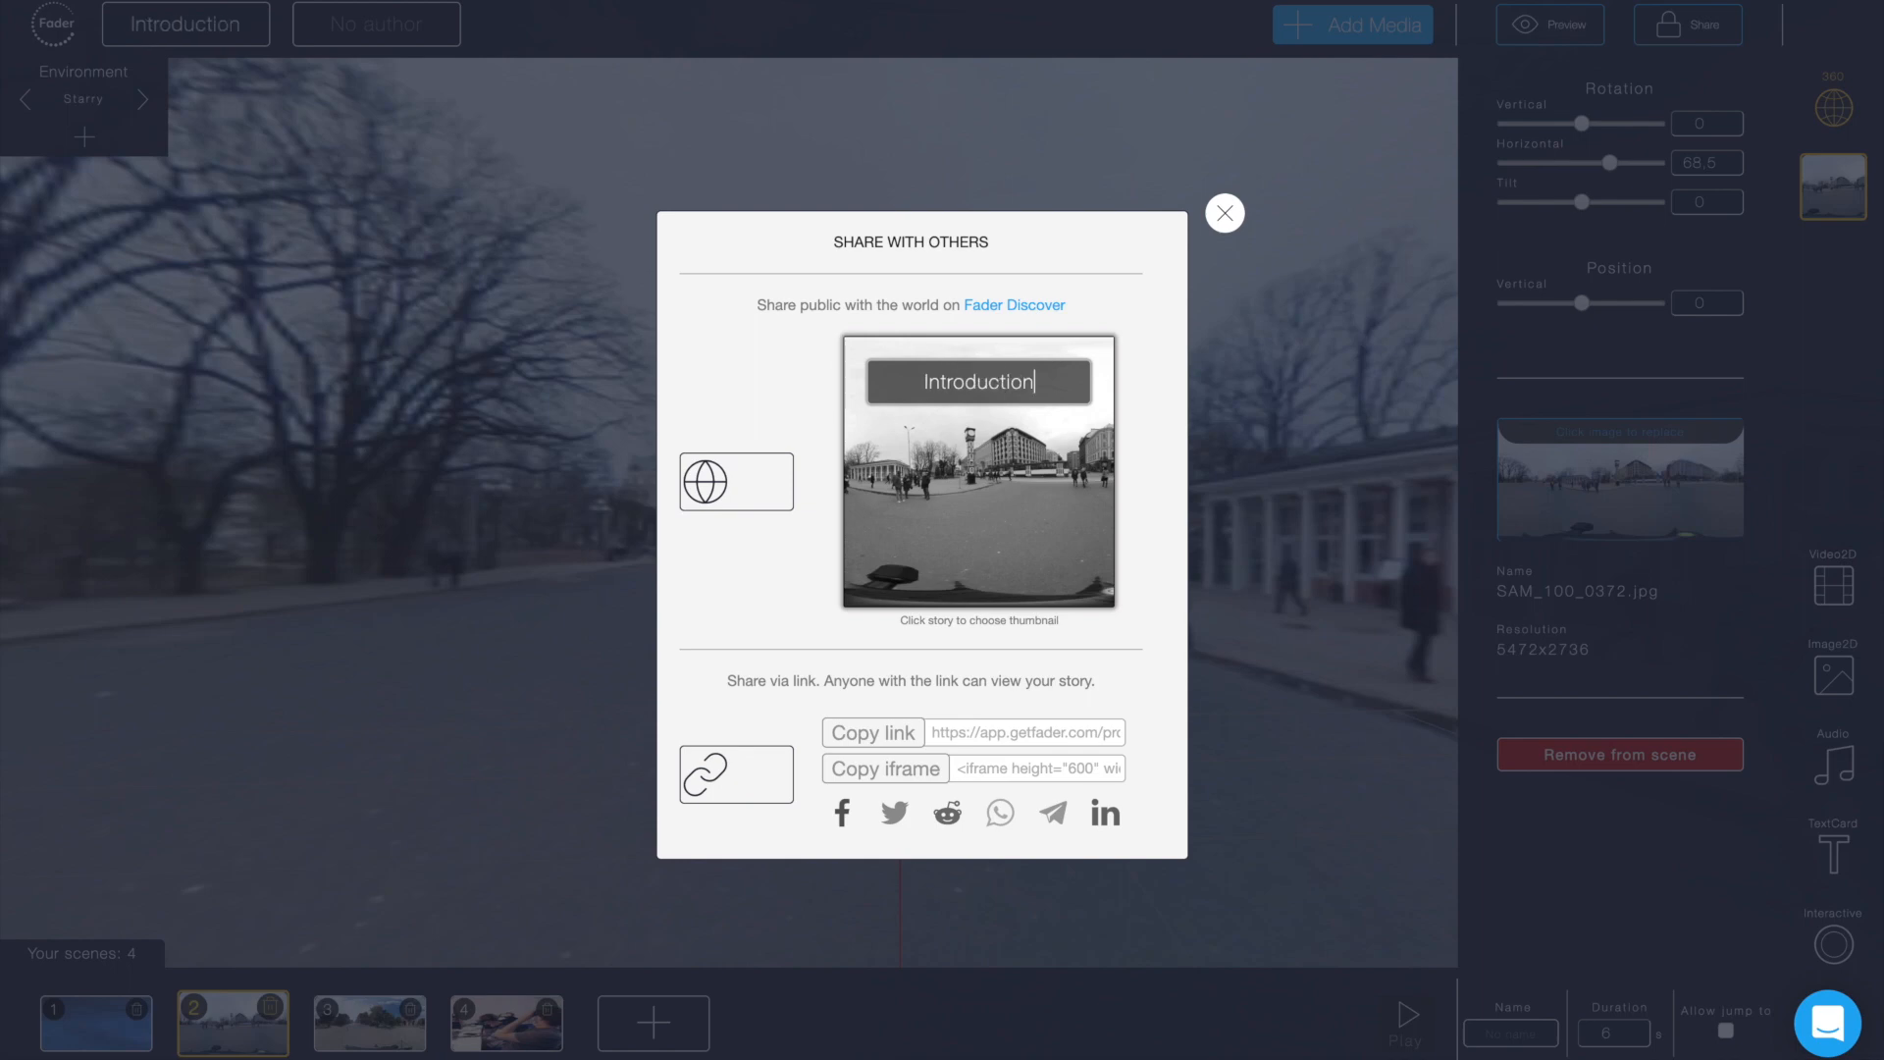
Step: Choose the Bildschirmfoto picture as the story's thumbnail and enable sharing via link
{"action": "left_click", "coordinate": [949, 517]}
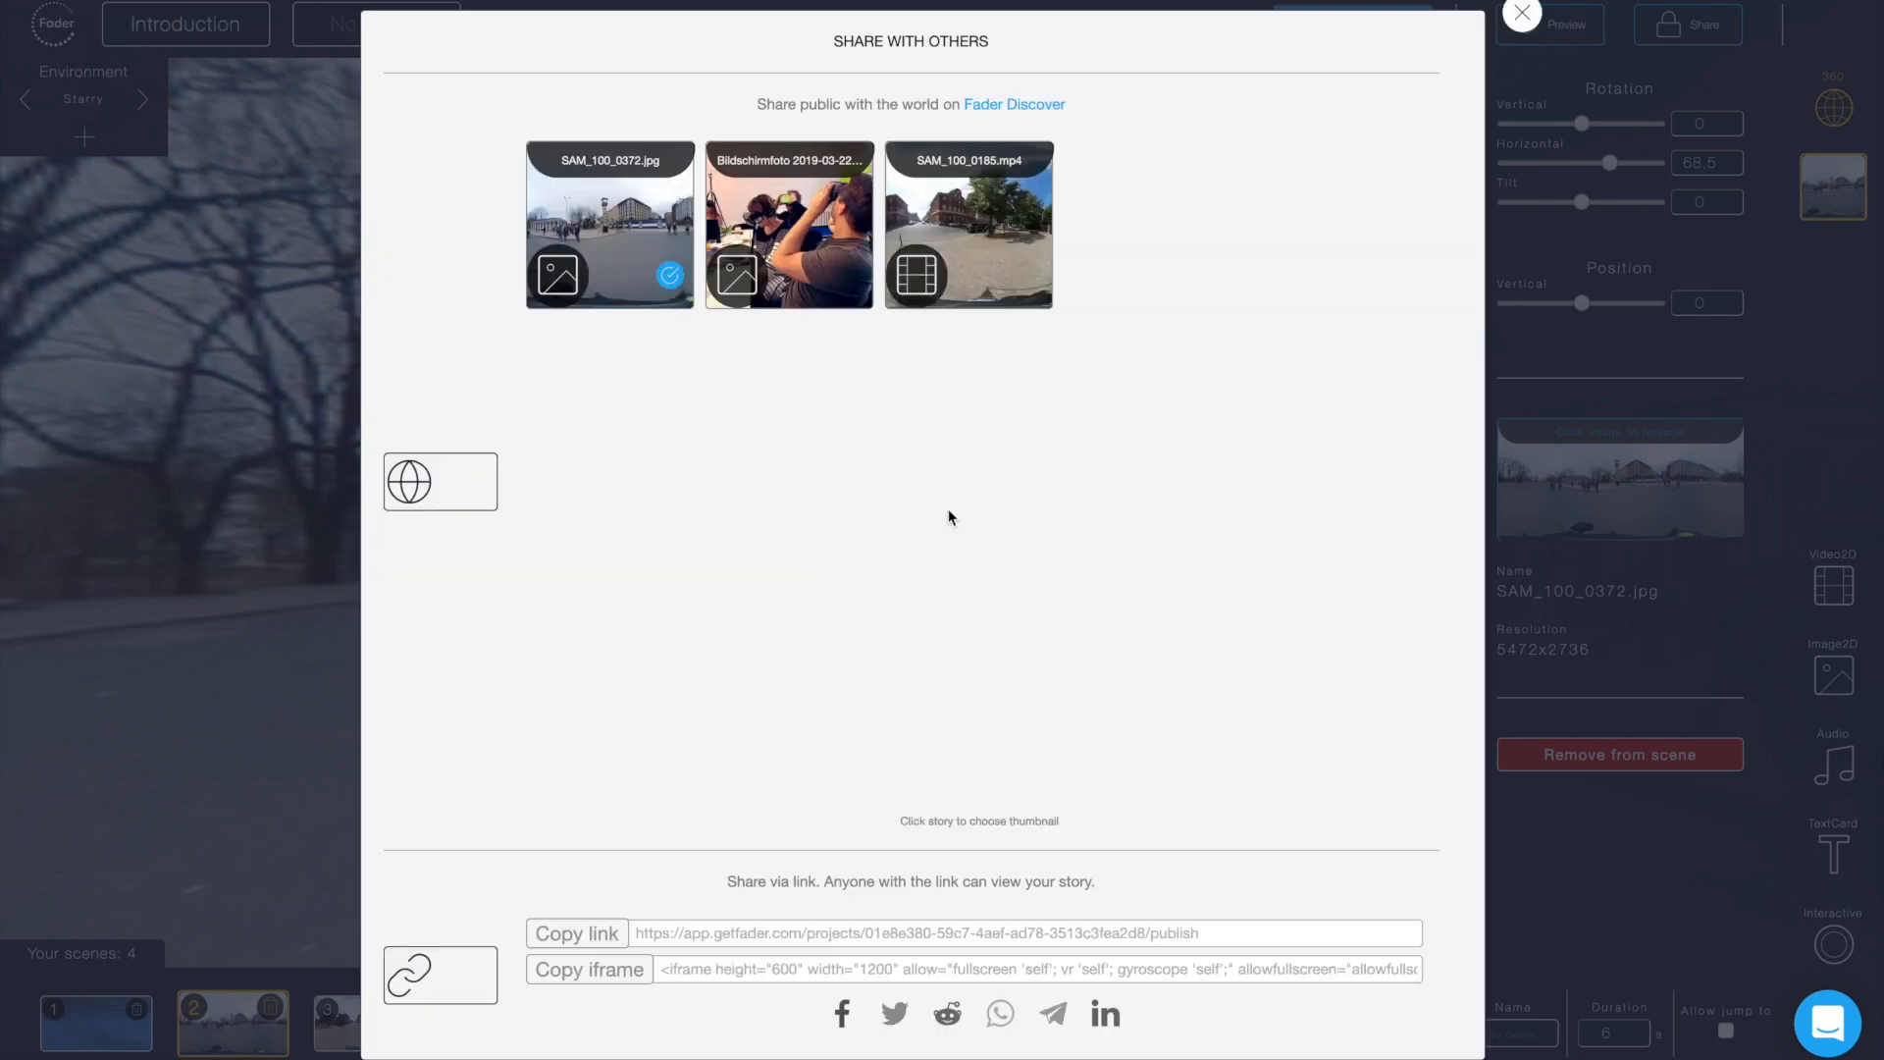
{"action": "left_click", "coordinate": [817, 248]}
{"action": "left_click", "coordinate": [726, 775]}
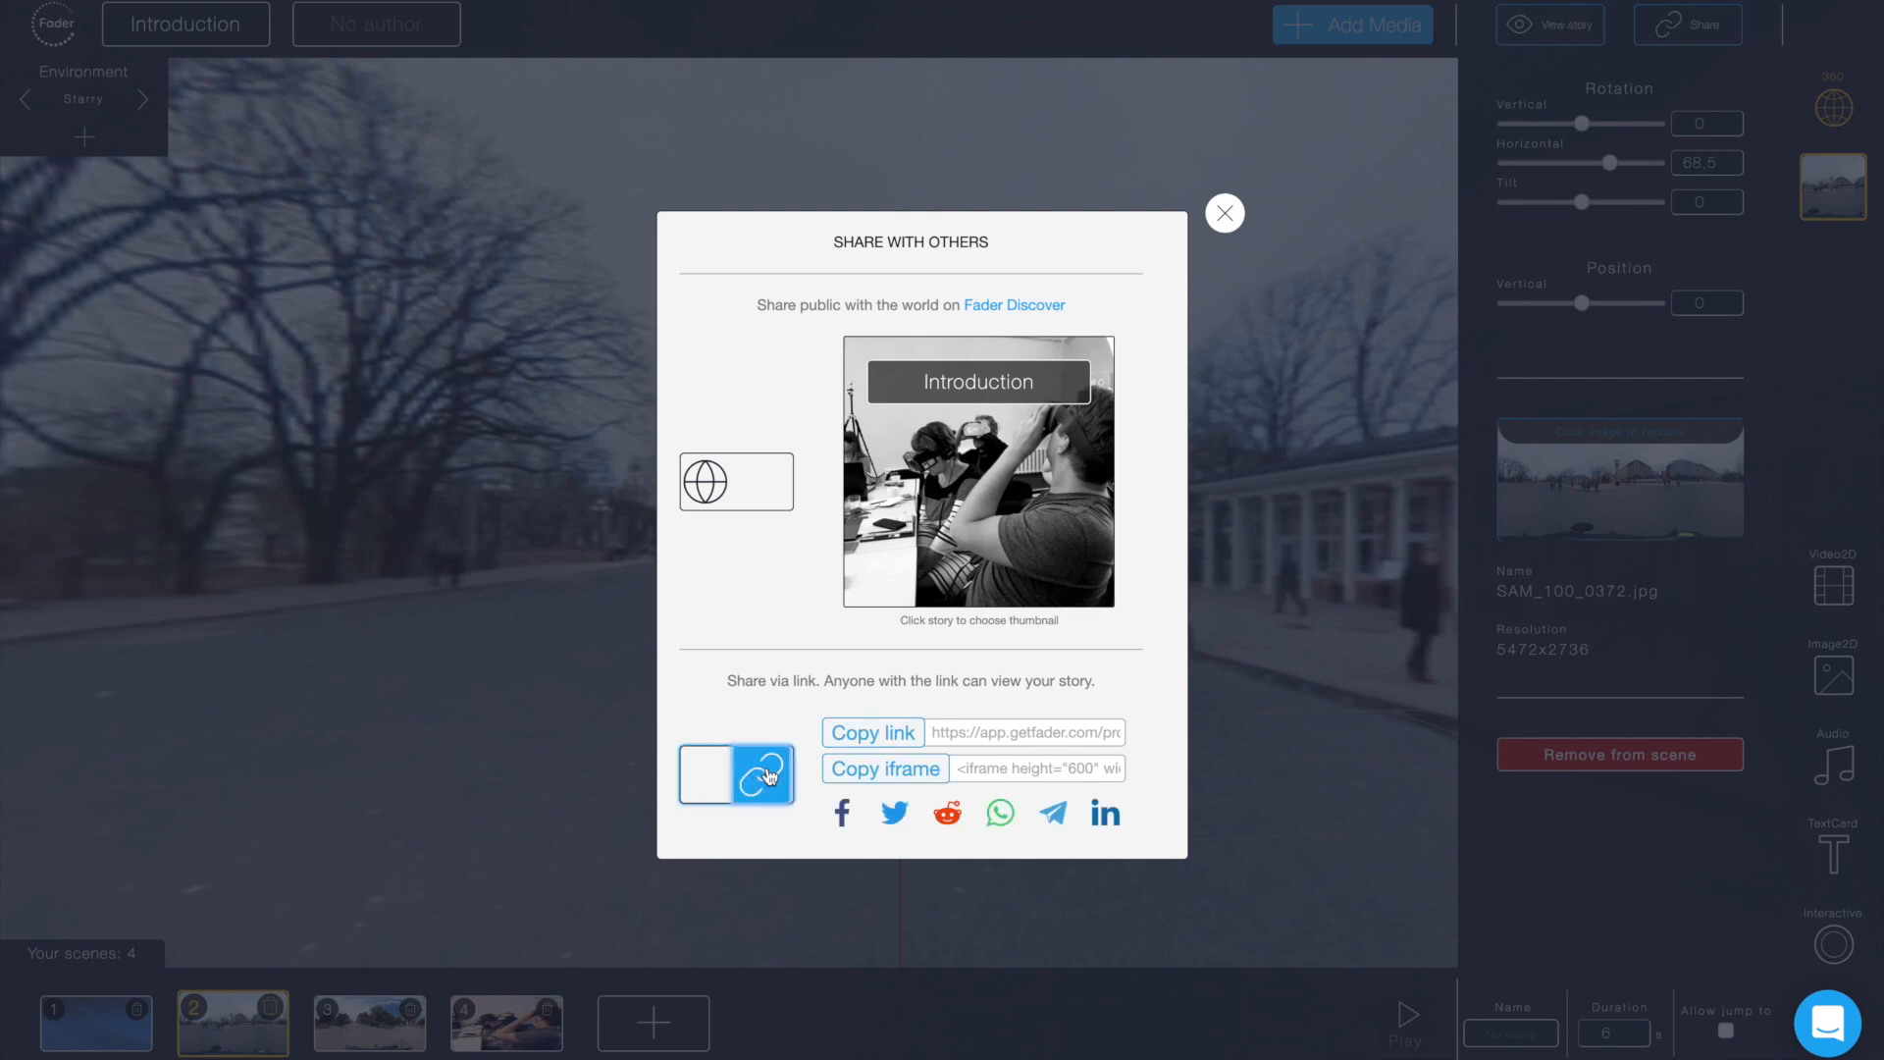